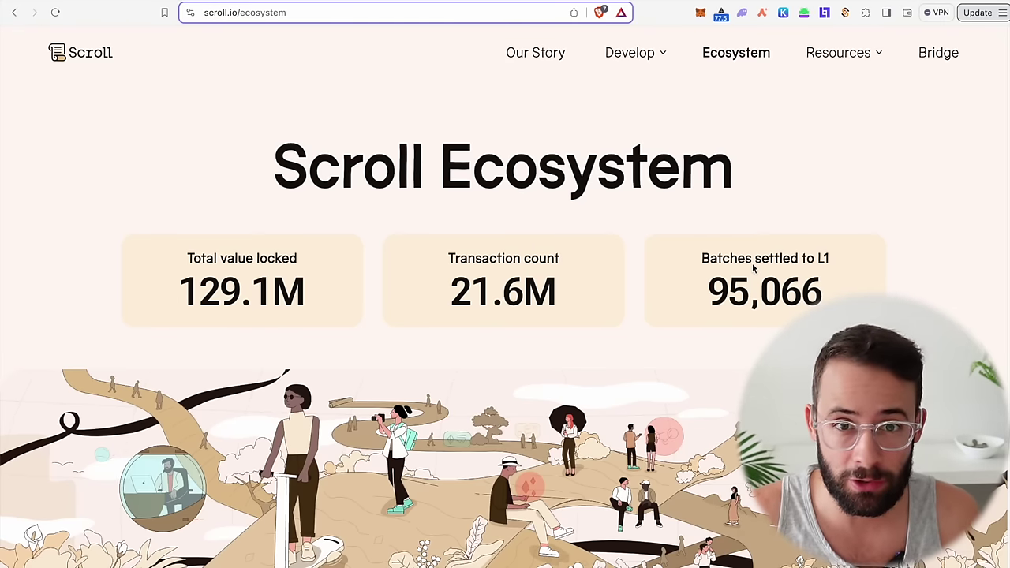
Look through The Block's article on Scroll's funding round and the search results for its mainnet launch.
{"action": "key", "text": "ctrl+Tab"}
{"action": "scroll", "coordinate": [585, 347], "scroll_direction": "down", "scroll_amount": 1}
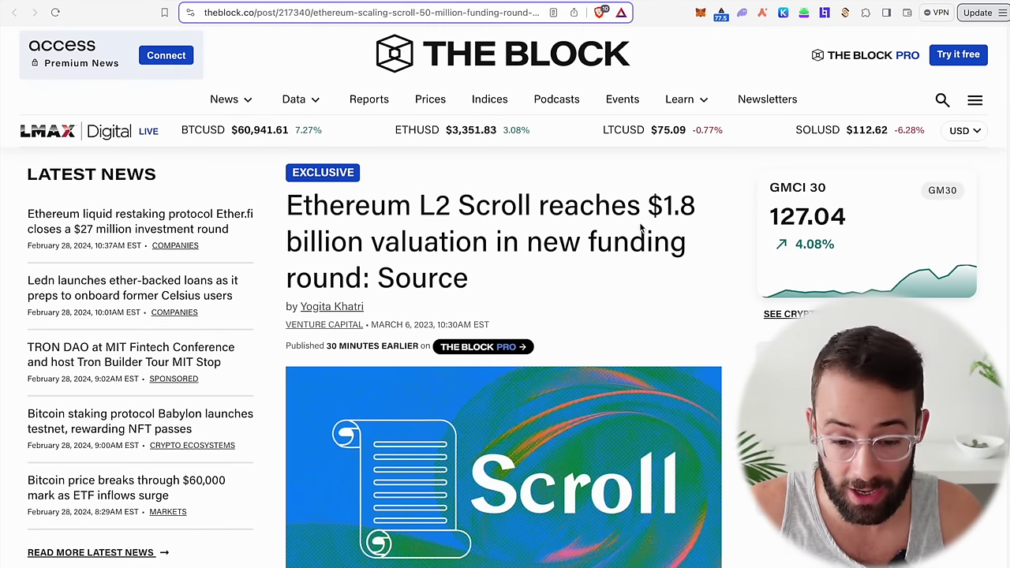
{"action": "key", "text": "ctrl+shift+Tab"}
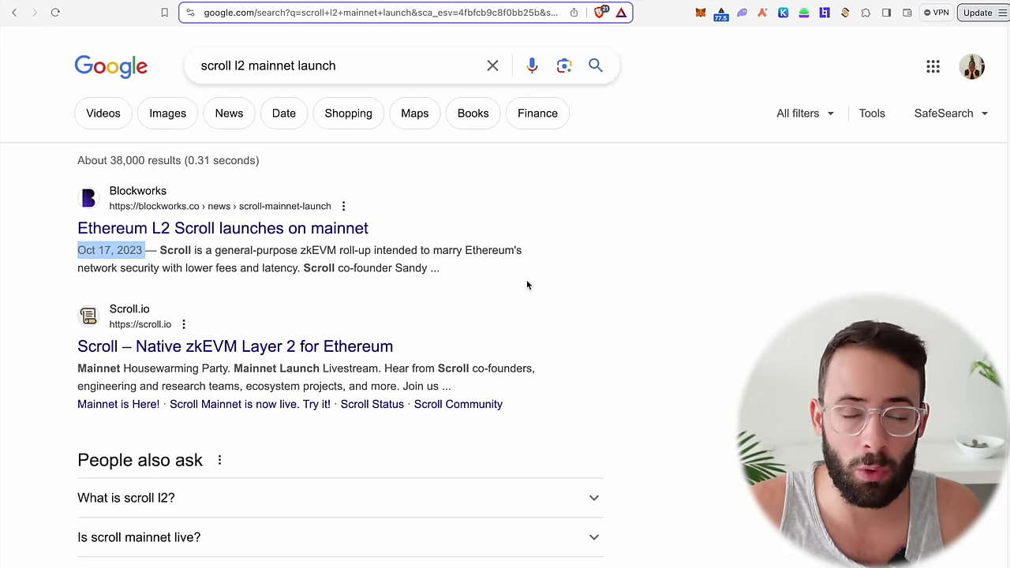
Check the wallet's Scroll airdrop rank on the nftcopilot checker.
{"action": "key", "text": "ctrl+shift+Tab"}
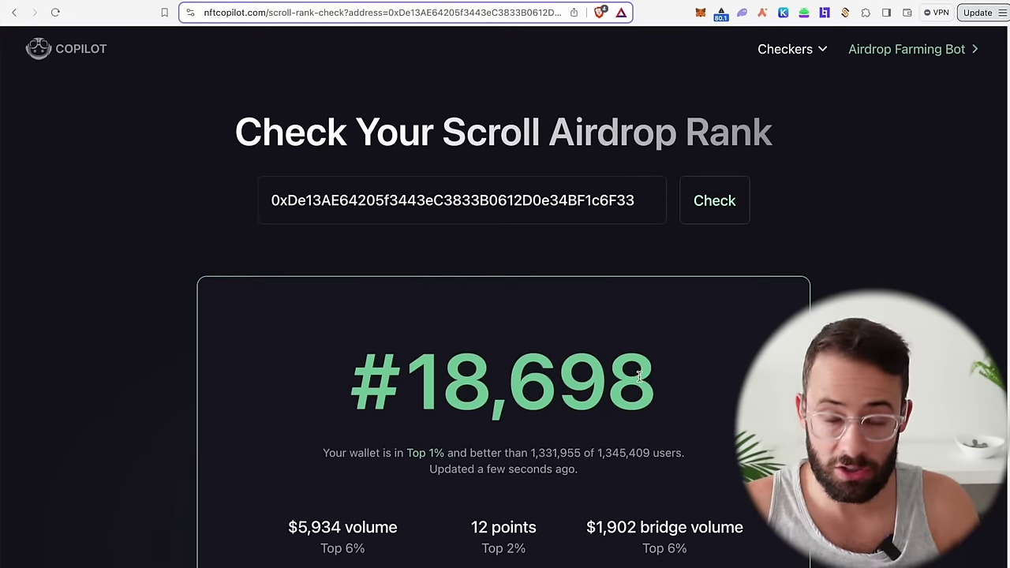
{"action": "scroll", "coordinate": [636, 387], "scroll_direction": "down", "scroll_amount": 3}
{"action": "left_click_drag", "start_coordinate": [598, 359], "coordinate": [654, 361]}
{"action": "left_click", "coordinate": [641, 382]}
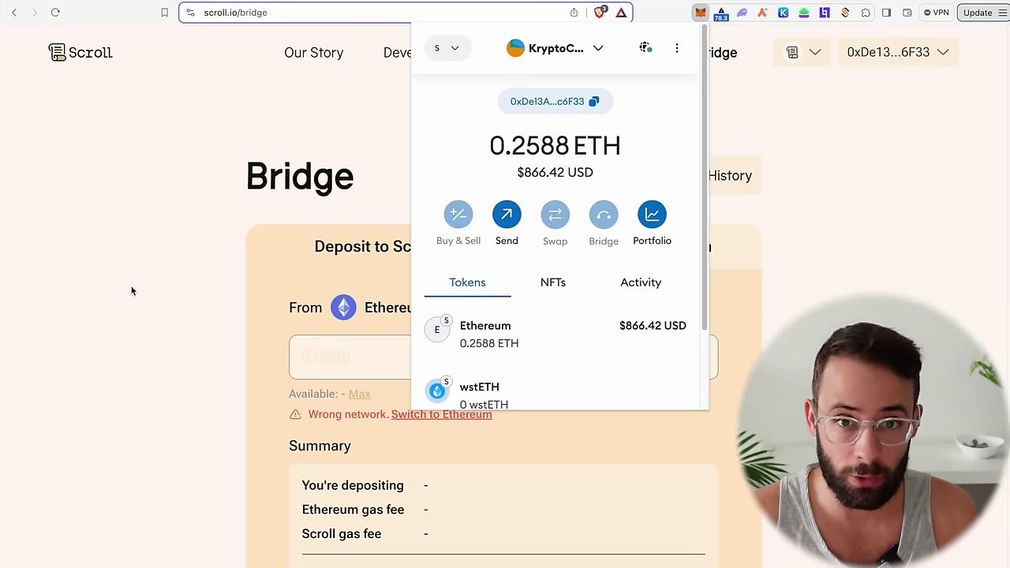
Find Scroll in MetaMask's network list, and use Scroll's ChainList page to add the network to MetaMask.
{"action": "left_click", "coordinate": [447, 47]}
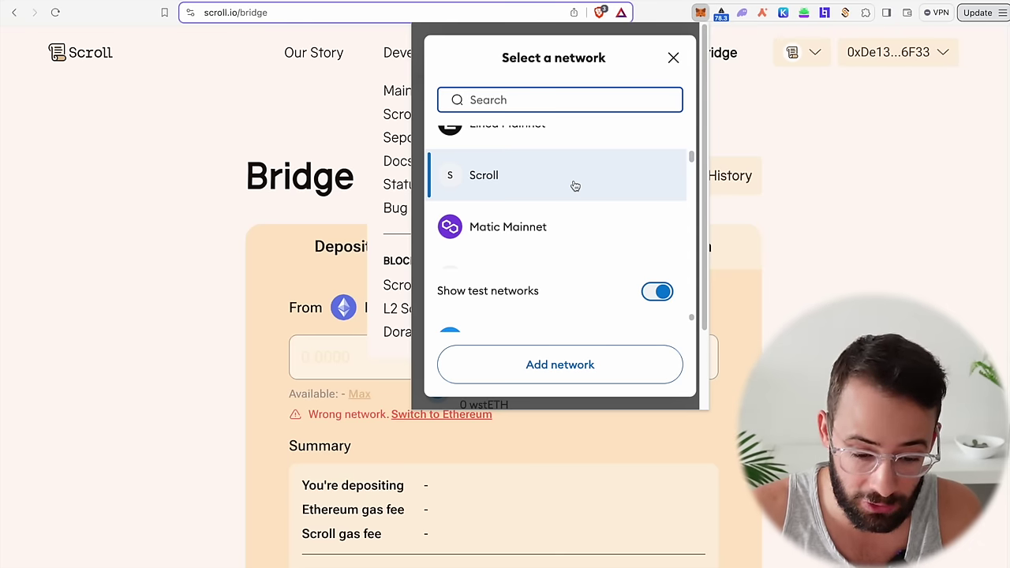
{"action": "left_click", "coordinate": [200, 371]}
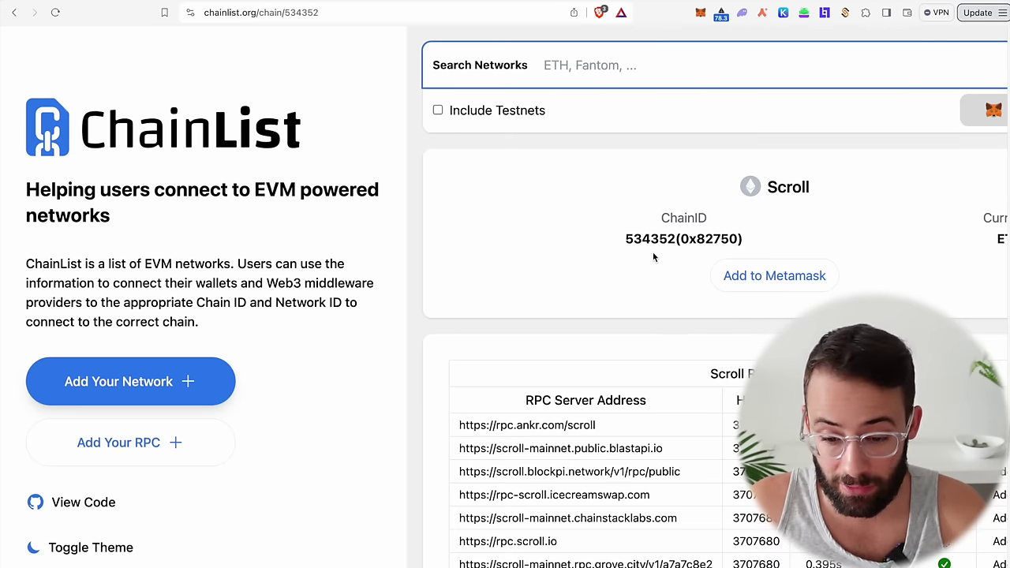
{"action": "scroll", "coordinate": [652, 252], "scroll_direction": "right", "scroll_amount": 3}
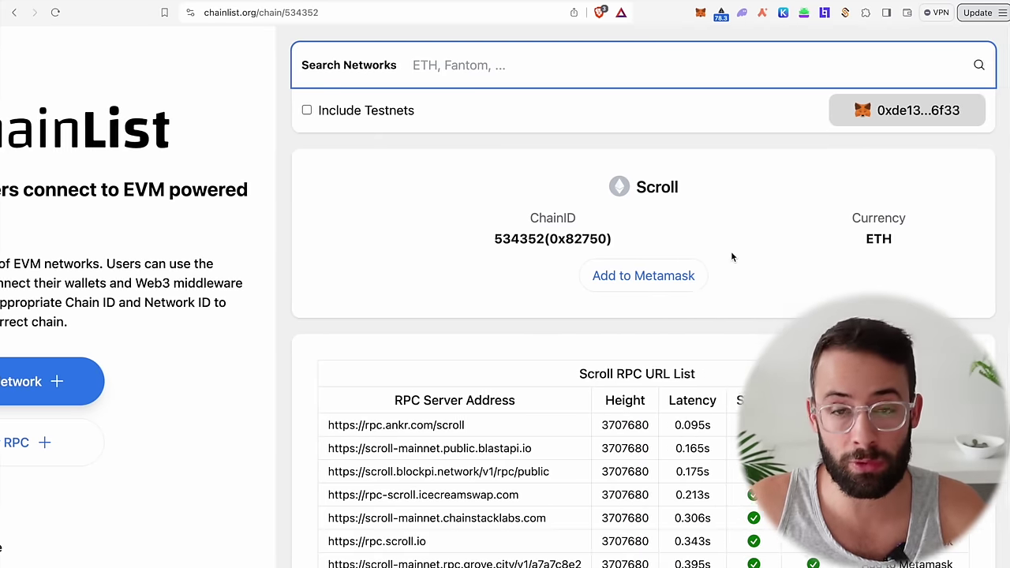
{"action": "scroll", "coordinate": [237, 158], "scroll_direction": "left", "scroll_amount": 1}
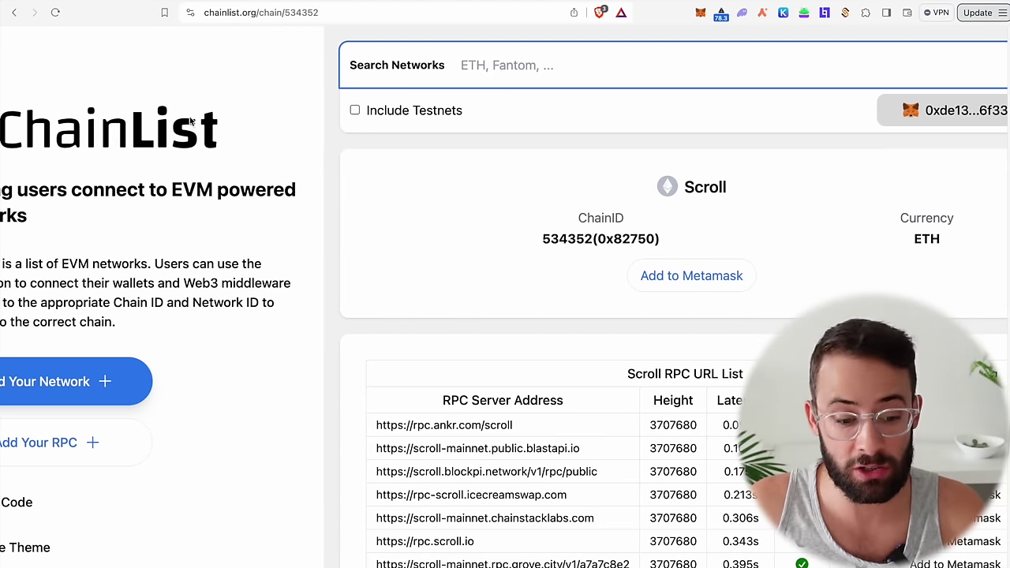
{"action": "scroll", "coordinate": [623, 229], "scroll_direction": "right", "scroll_amount": 1}
{"action": "left_click", "coordinate": [693, 280]}
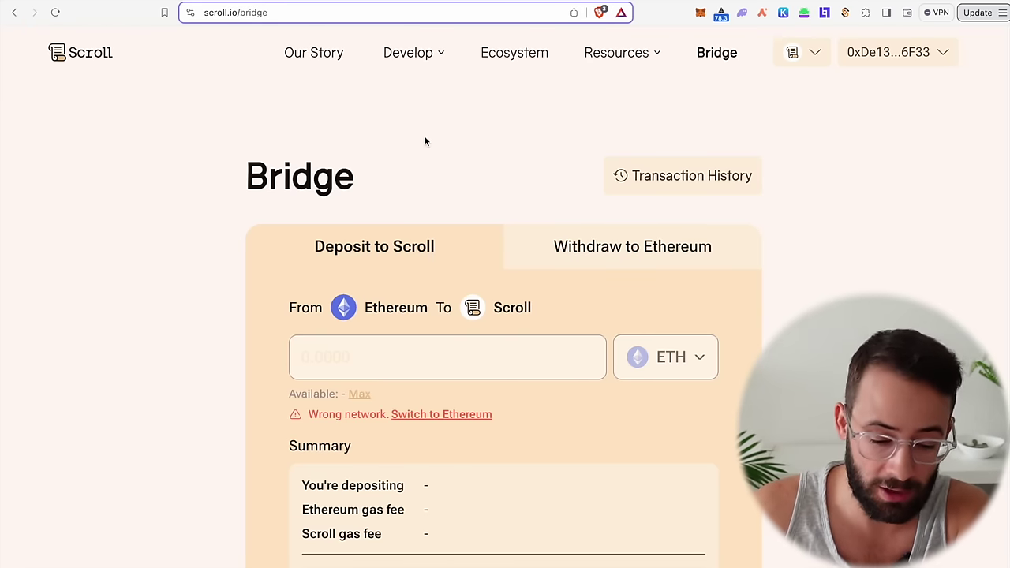
Check the current Ethereum base gas fee and look over the Deposit to Scroll form on the Scroll bridge.
{"action": "left_click", "coordinate": [721, 16]}
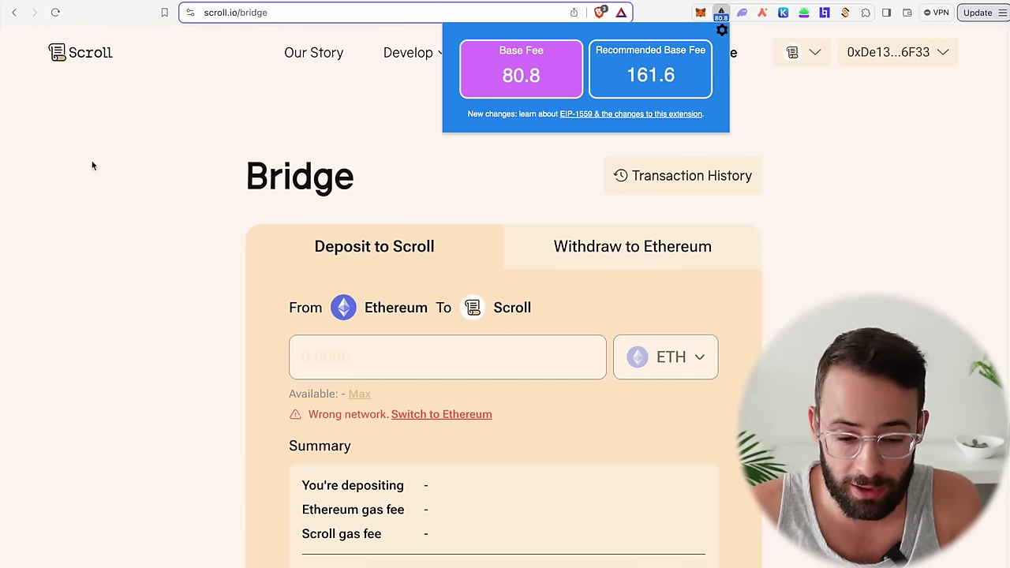
{"action": "left_click", "coordinate": [152, 416]}
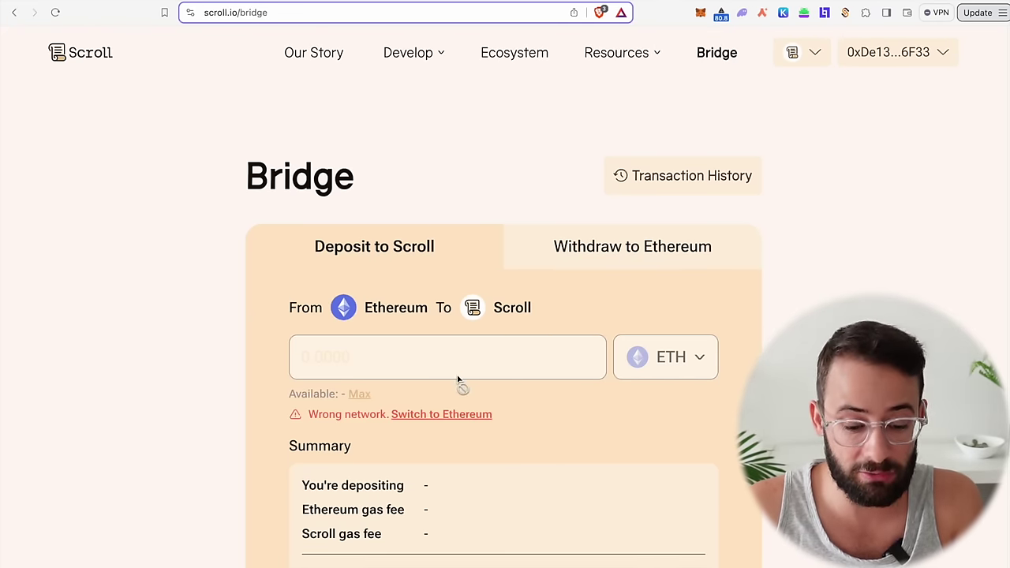
{"action": "scroll", "coordinate": [441, 376], "scroll_direction": "down", "scroll_amount": 2}
{"action": "scroll", "coordinate": [424, 365], "scroll_direction": "up", "scroll_amount": 1}
{"action": "scroll", "coordinate": [414, 352], "scroll_direction": "up", "scroll_amount": 1}
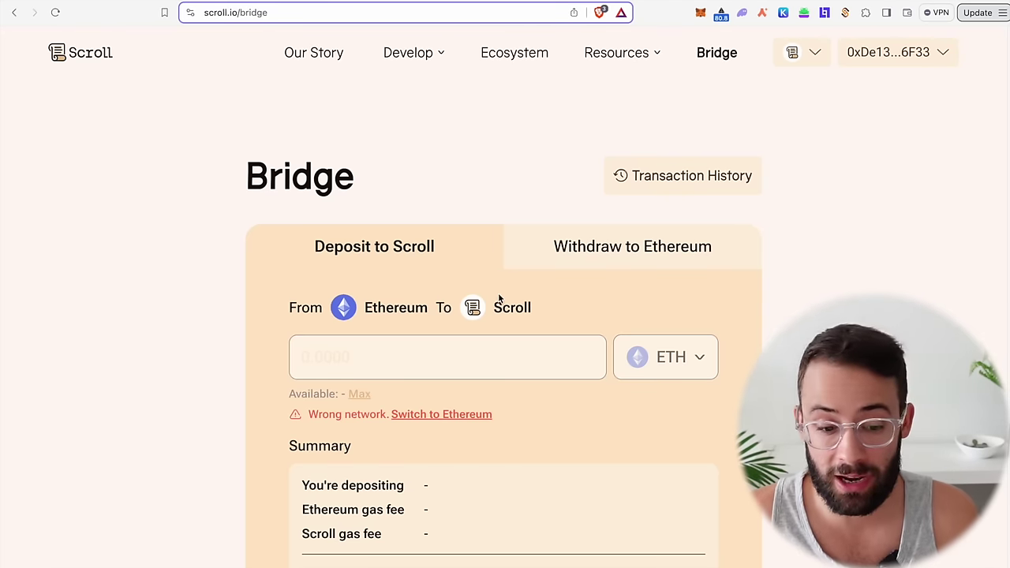
Switch to Orbiter Finance and set the ETH transfer route from Base to Scroll.
{"action": "left_click", "coordinate": [236, 6]}
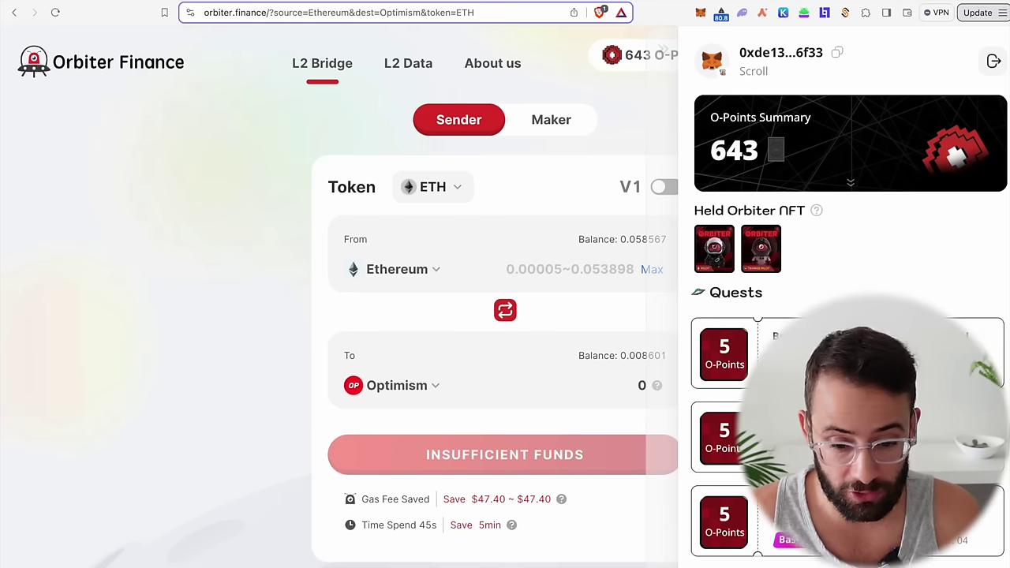
{"action": "left_click", "coordinate": [675, 54]}
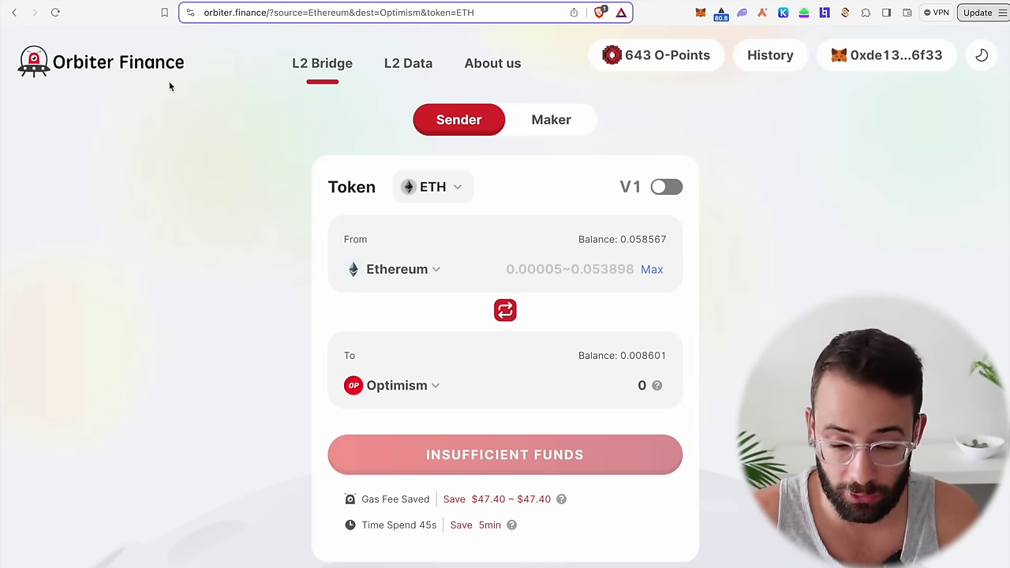
{"action": "left_click", "coordinate": [417, 272]}
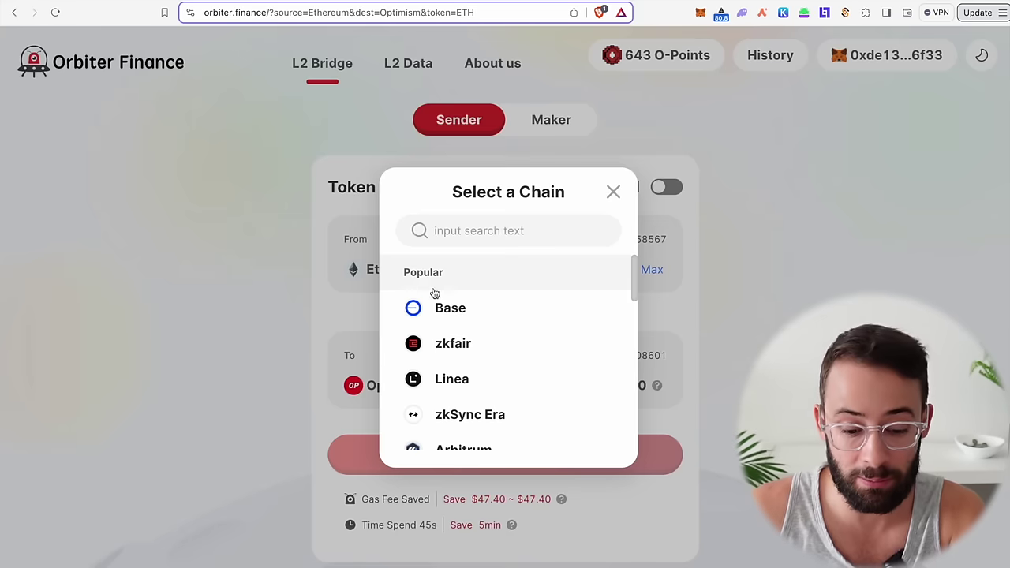
{"action": "left_click", "coordinate": [476, 310]}
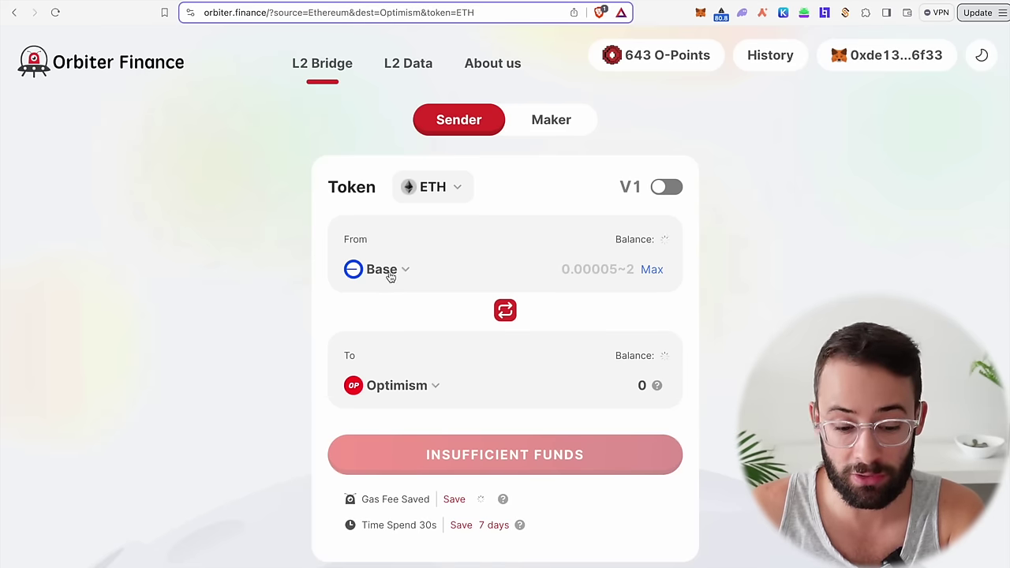
{"action": "left_click", "coordinate": [412, 392]}
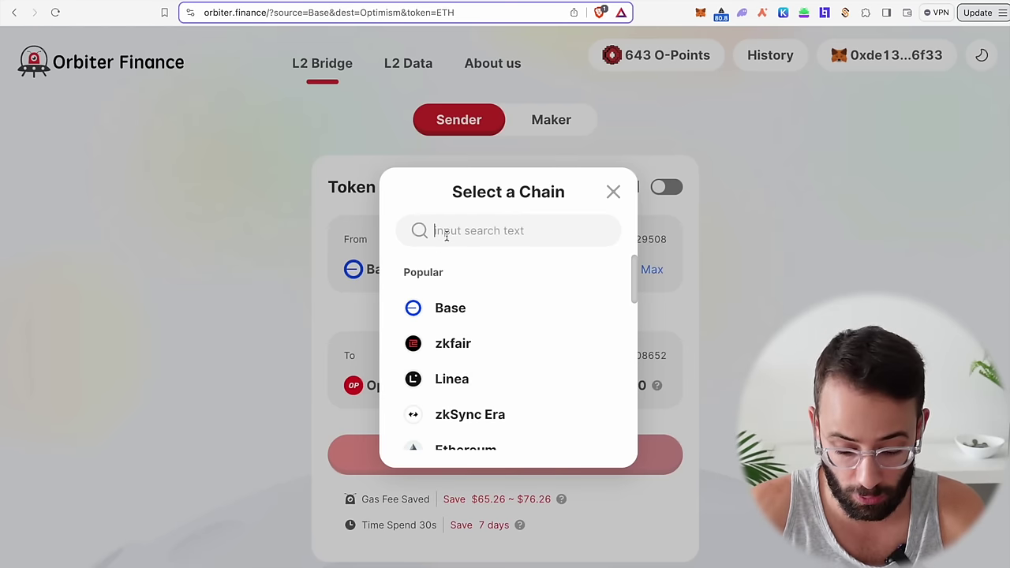
{"action": "type", "text": "scroll"}
{"action": "left_click", "coordinate": [453, 347]}
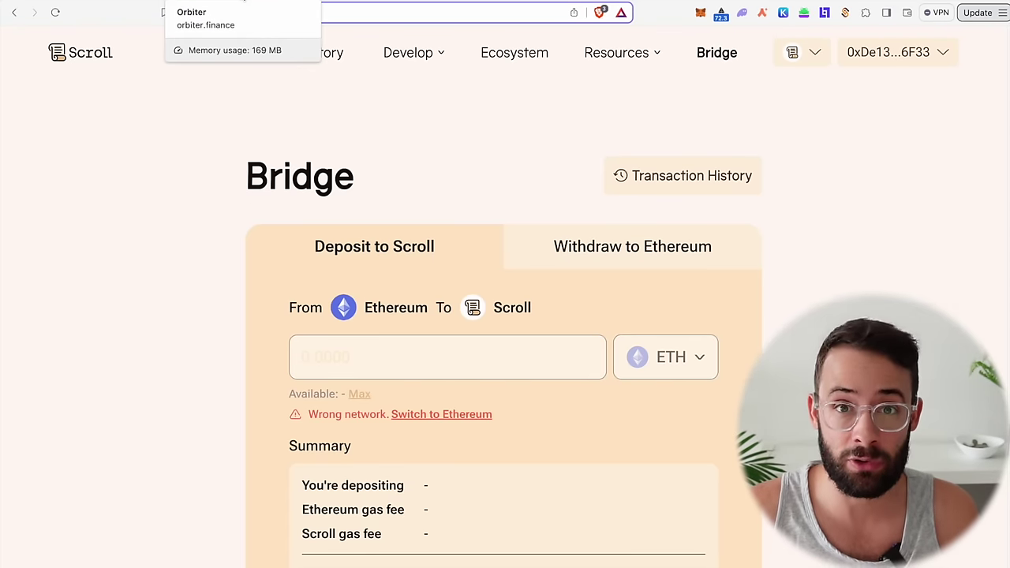
Browse the protocols listed under all categories on the Scroll Ecosystem page.
{"action": "left_click", "coordinate": [244, 2]}
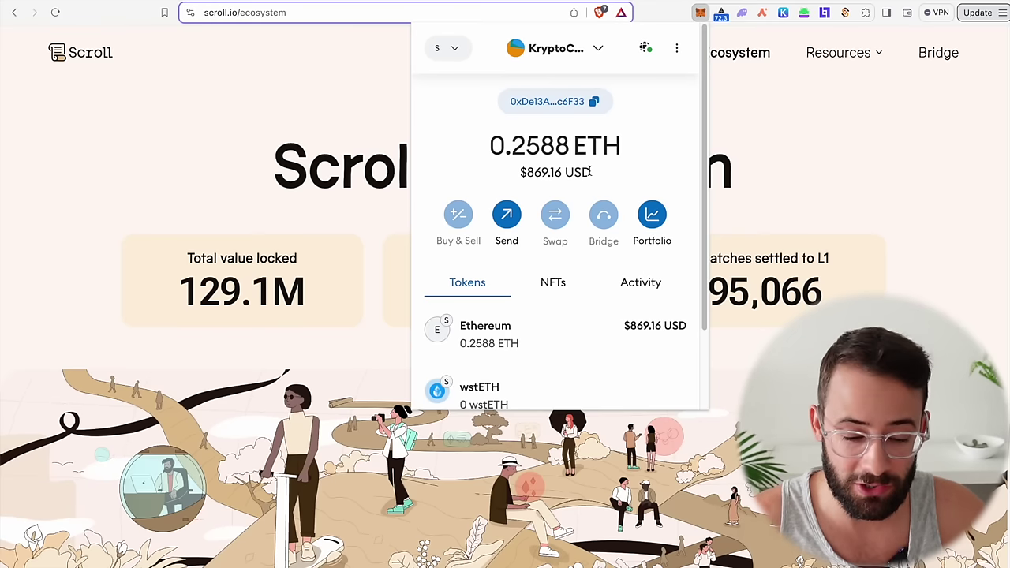
{"action": "left_click", "coordinate": [162, 177]}
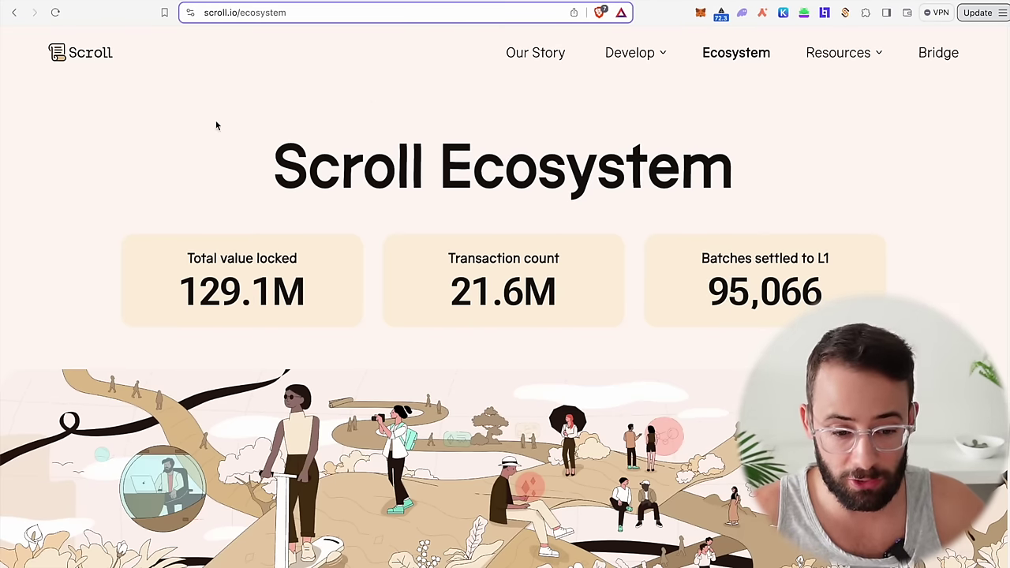
{"action": "scroll", "coordinate": [287, 249], "scroll_direction": "down", "scroll_amount": 3}
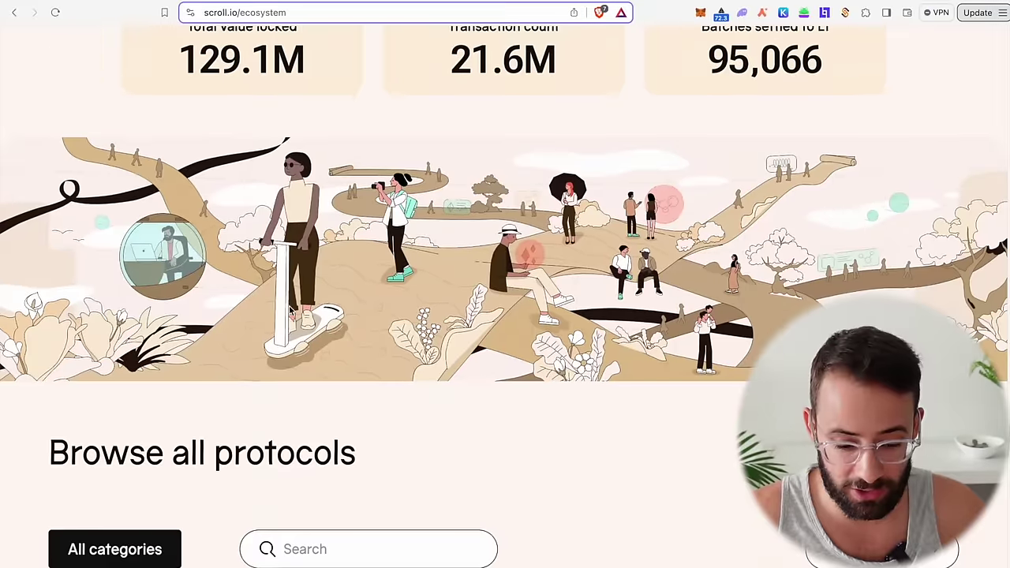
{"action": "scroll", "coordinate": [290, 308], "scroll_direction": "down", "scroll_amount": 7}
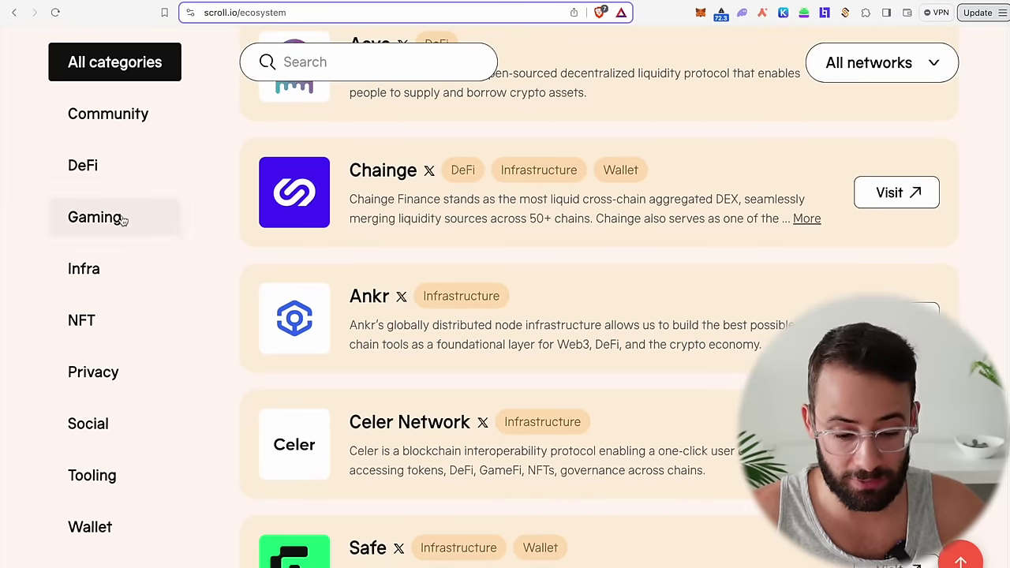
{"action": "scroll", "coordinate": [109, 226], "scroll_direction": "down", "scroll_amount": 1}
{"action": "scroll", "coordinate": [511, 320], "scroll_direction": "down", "scroll_amount": 8}
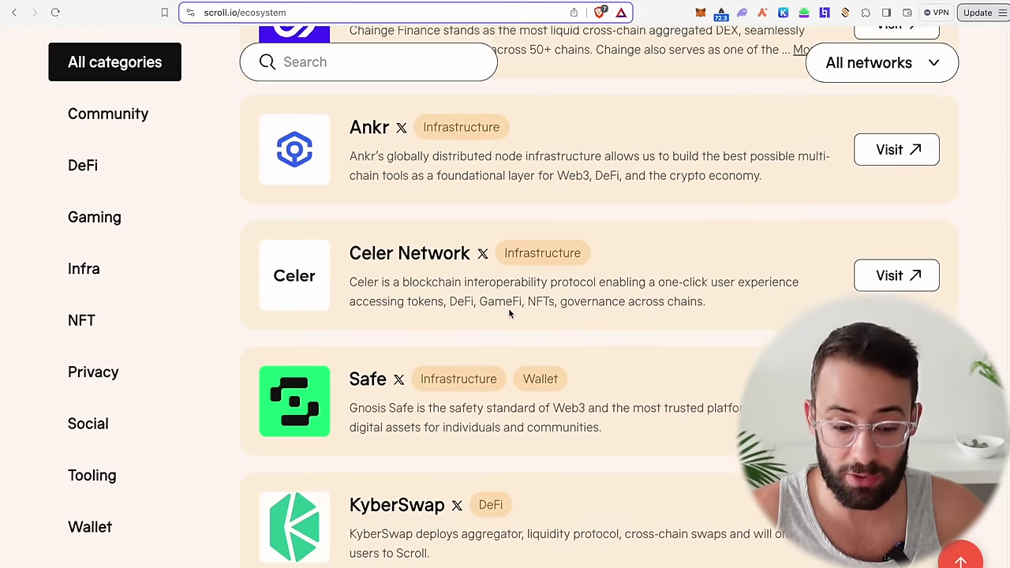
{"action": "scroll", "coordinate": [505, 311], "scroll_direction": "down", "scroll_amount": 3}
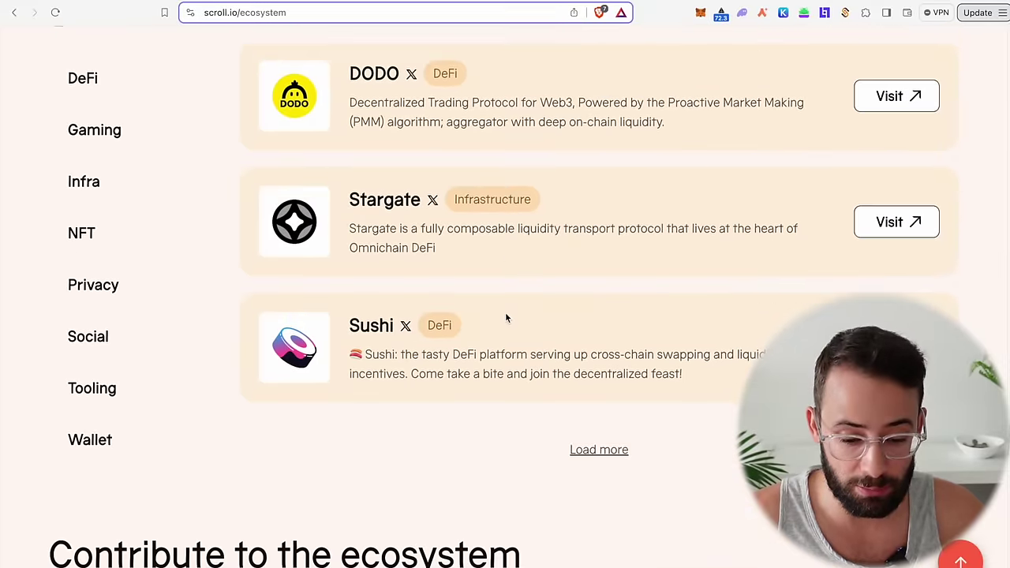
{"action": "scroll", "coordinate": [505, 312], "scroll_direction": "up", "scroll_amount": 3}
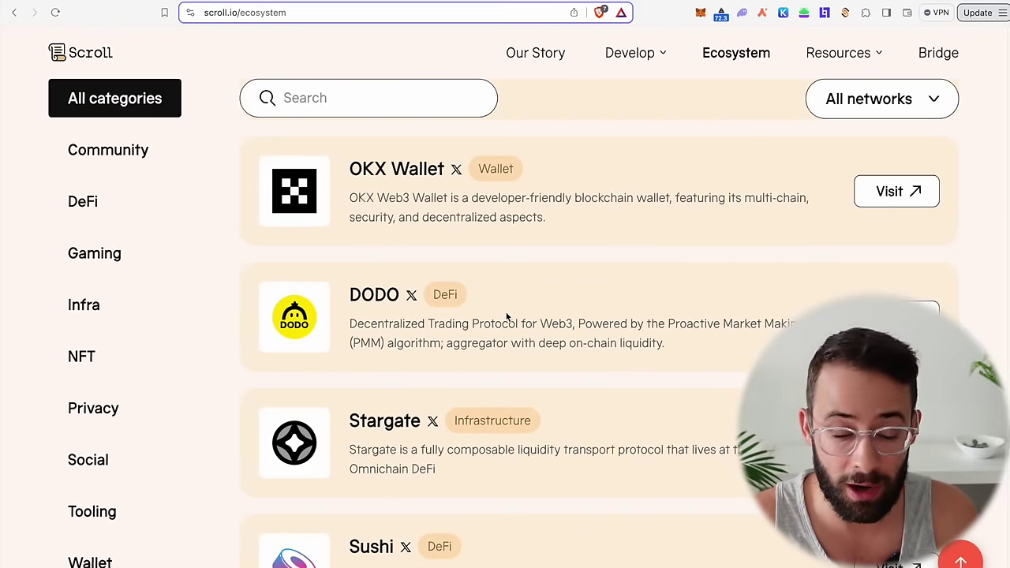
{"action": "scroll", "coordinate": [506, 316], "scroll_direction": "up", "scroll_amount": 10}
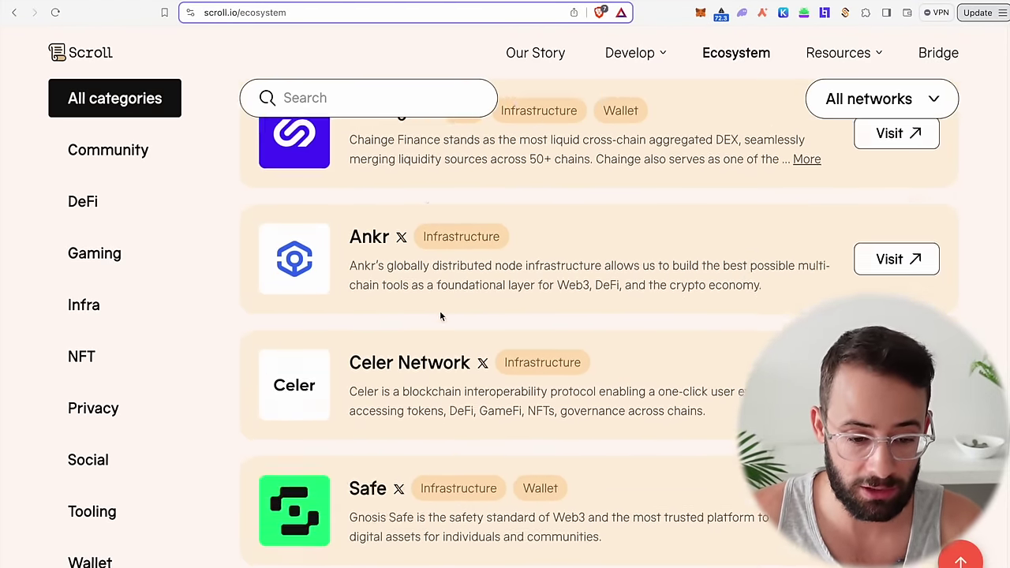
Switch to Scroll Name Service and enter kryptocove in the .scroll domain search.
{"action": "left_click", "coordinate": [269, 2]}
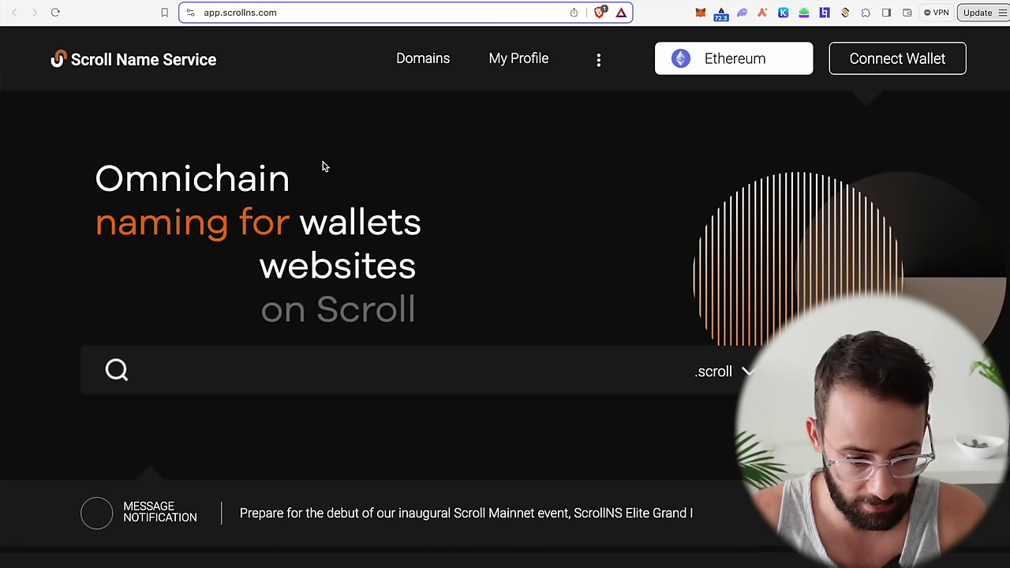
{"action": "type", "text": "kryptocove"}
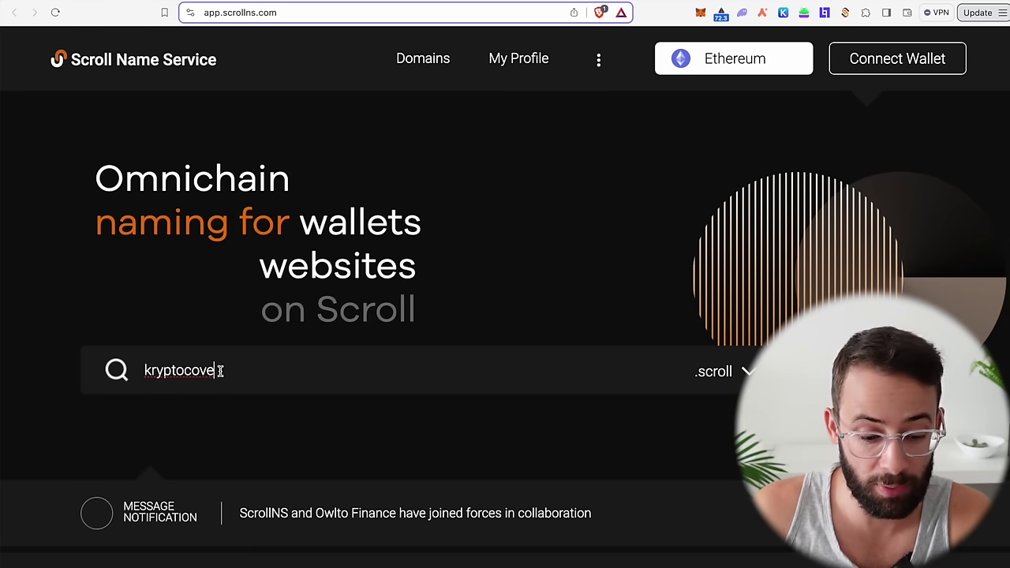
Replace the name in the .scroll domain search with the four-character example 1234.
{"action": "left_click_drag", "start_coordinate": [230, 372], "coordinate": [136, 376]}
{"action": "type", "text": "1123"}
{"action": "key", "text": "BackSpace"}
{"action": "key", "text": "BackSpace"}
{"action": "key", "text": "BackSpace"}
{"action": "type", "text": "23"}
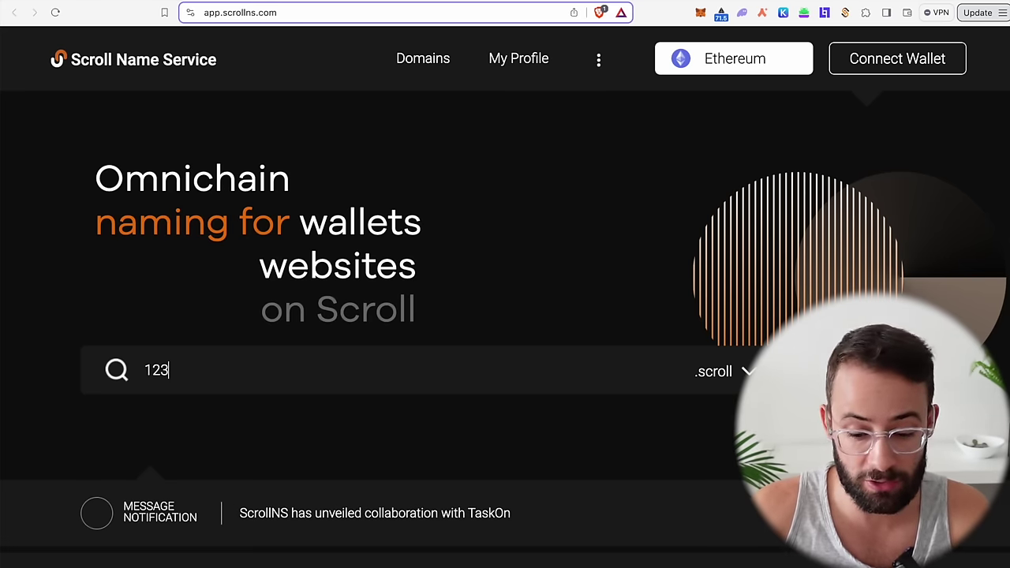
{"action": "type", "text": "4"}
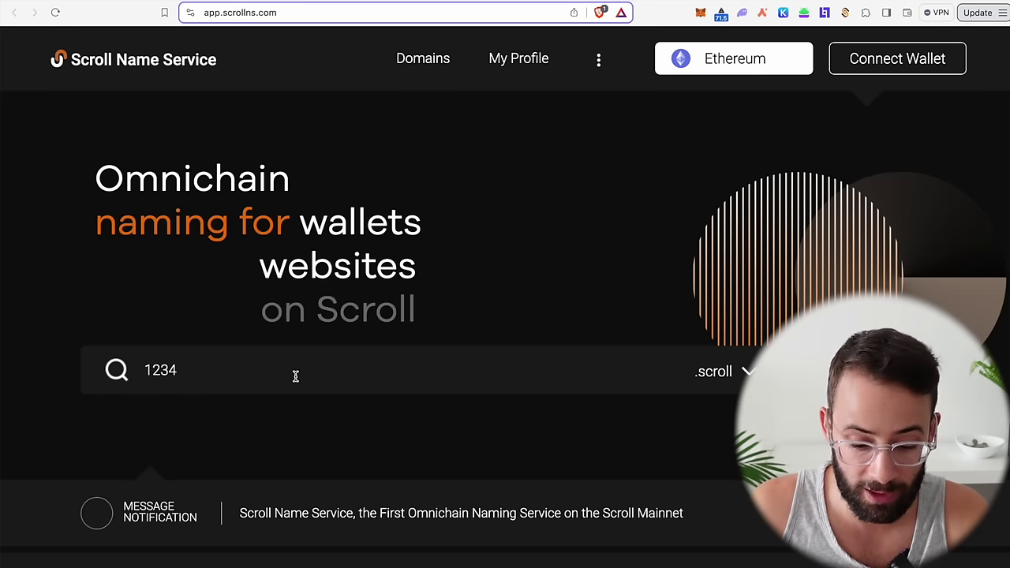
Search for the .scroll domain kryptocove and examine its registrant, controller and expiration details.
{"action": "left_click_drag", "start_coordinate": [208, 367], "coordinate": [127, 373]}
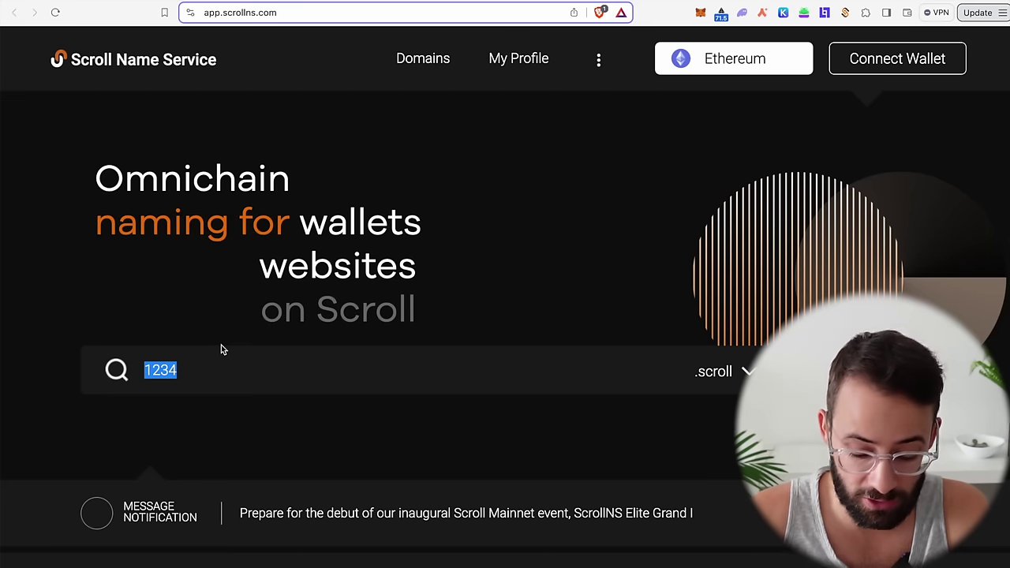
{"action": "type", "text": "krypto"}
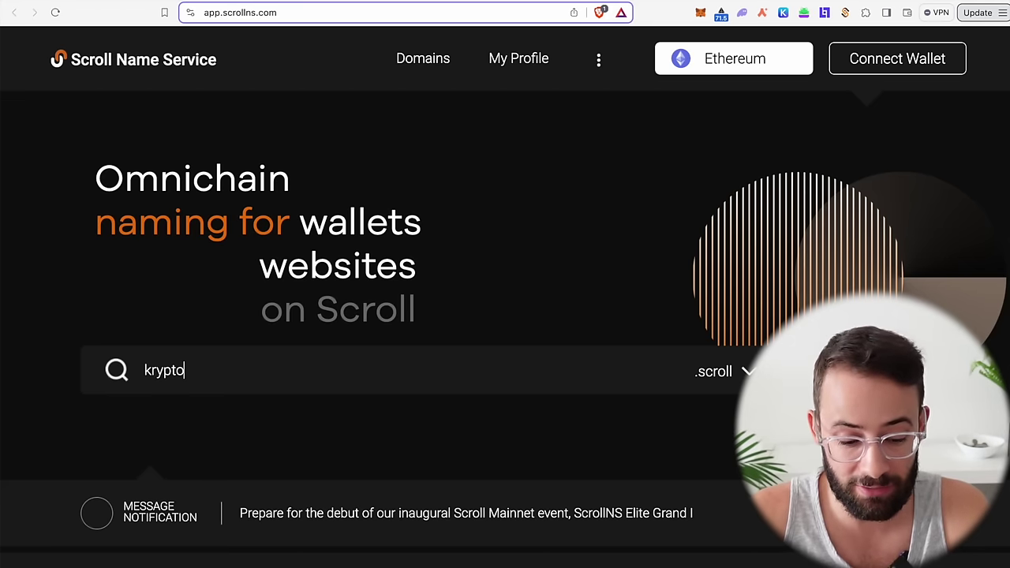
{"action": "type", "text": "cove"}
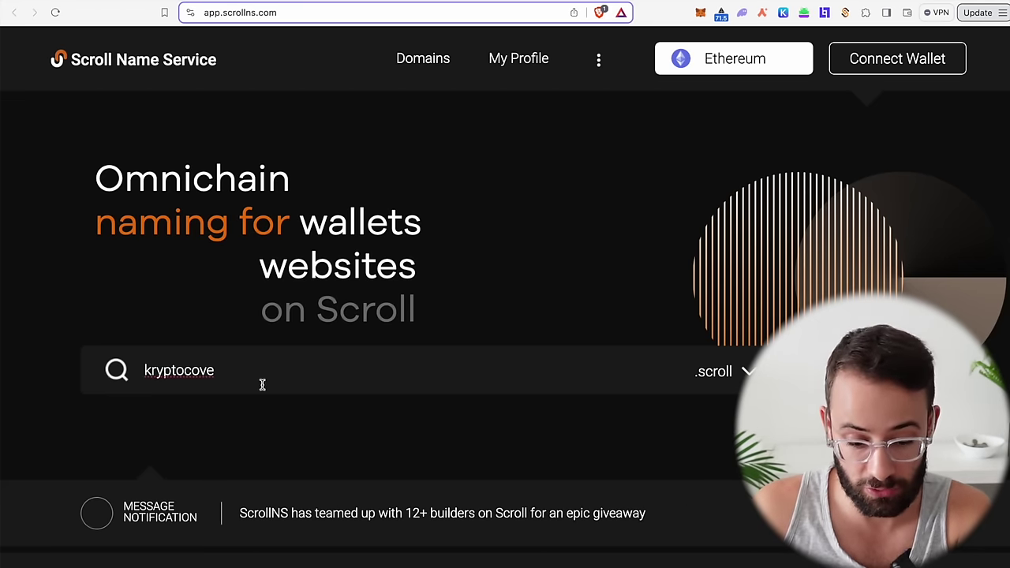
{"action": "key", "text": "Return"}
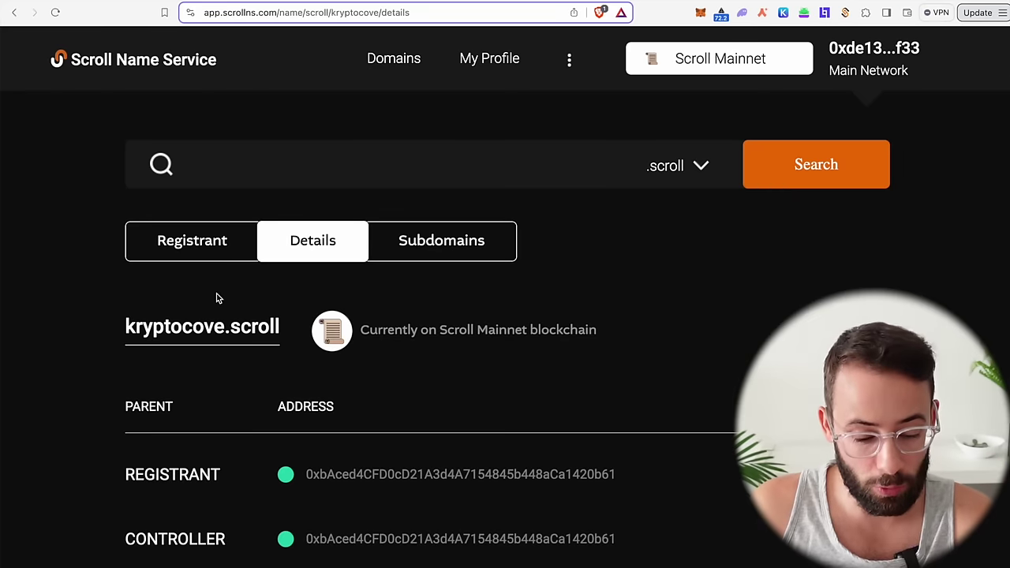
{"action": "scroll", "coordinate": [306, 344], "scroll_direction": "down", "scroll_amount": 2}
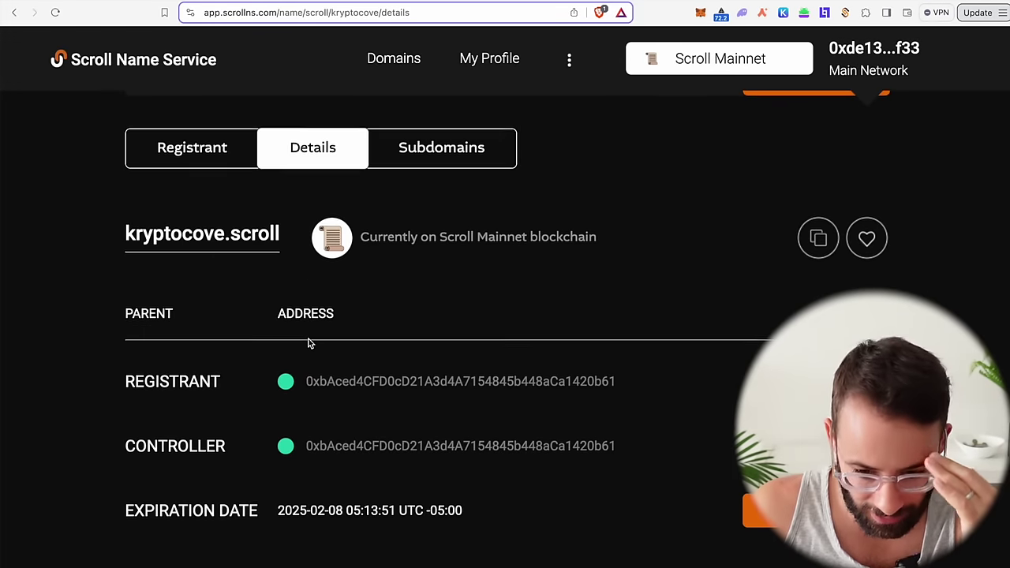
Review the registration price and estimated gas fee for cryptocove.scroll, and check the current Ethereum base fee.
{"action": "scroll", "coordinate": [307, 340], "scroll_direction": "up", "scroll_amount": 2}
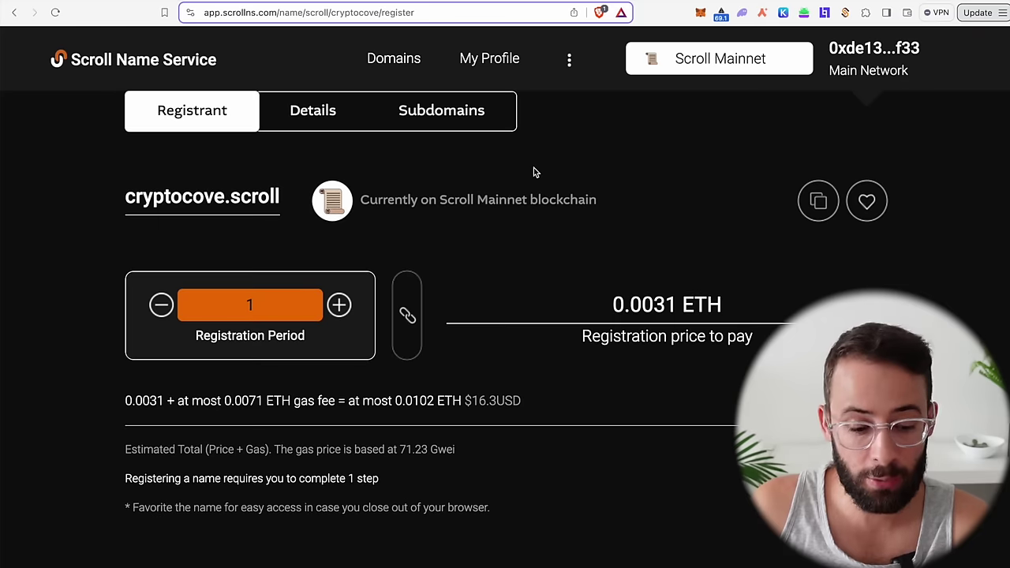
{"action": "scroll", "coordinate": [503, 242], "scroll_direction": "down", "scroll_amount": 1}
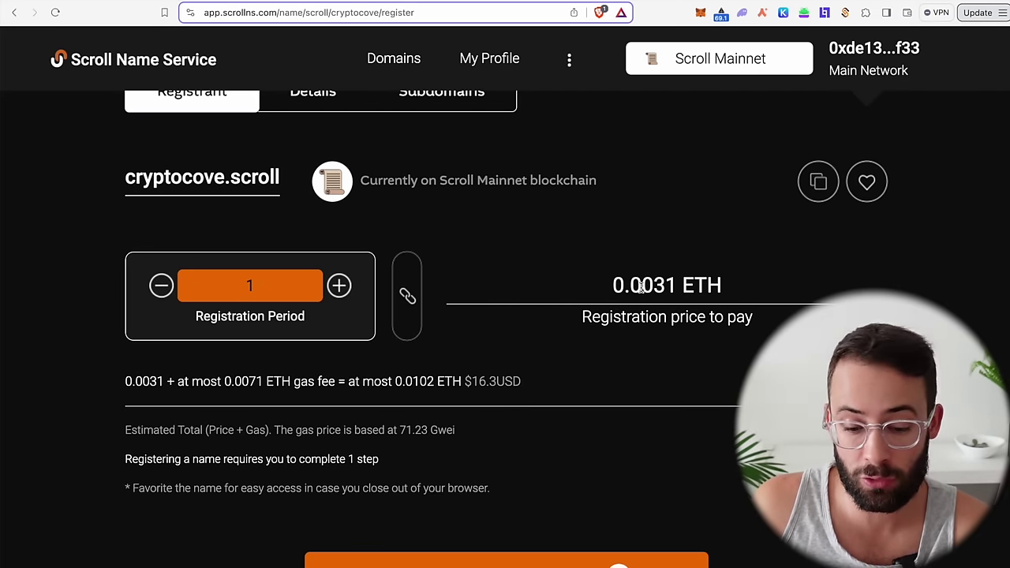
{"action": "scroll", "coordinate": [668, 320], "scroll_direction": "down", "scroll_amount": 2}
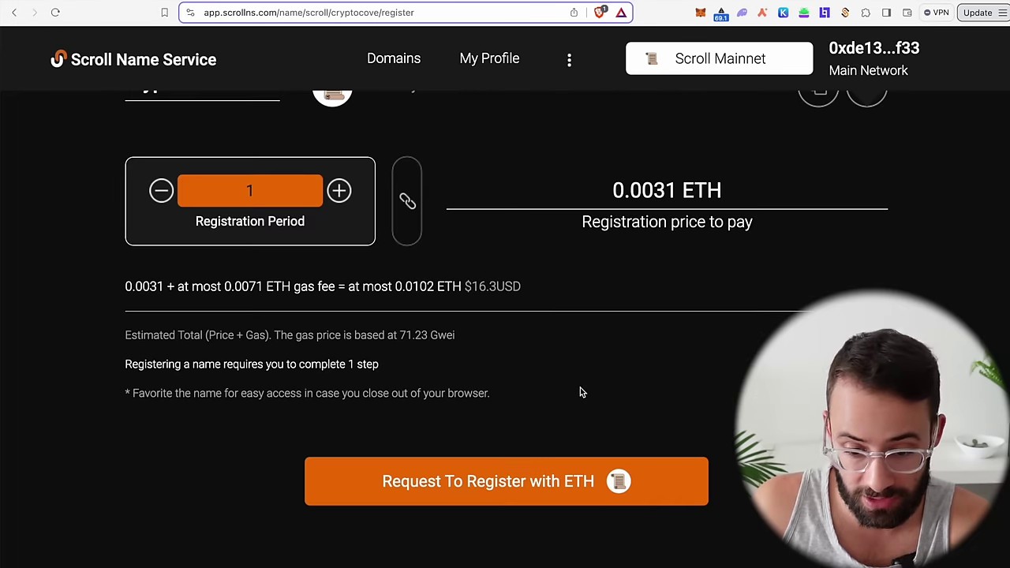
{"action": "scroll", "coordinate": [674, 164], "scroll_direction": "up", "scroll_amount": 1}
{"action": "left_click", "coordinate": [722, 14]}
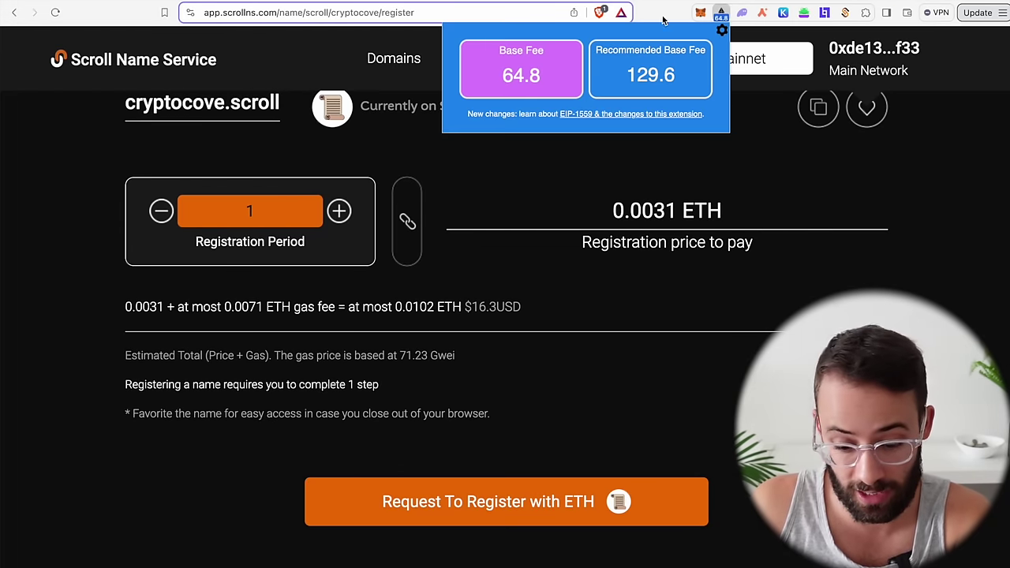
{"action": "left_click", "coordinate": [594, 438]}
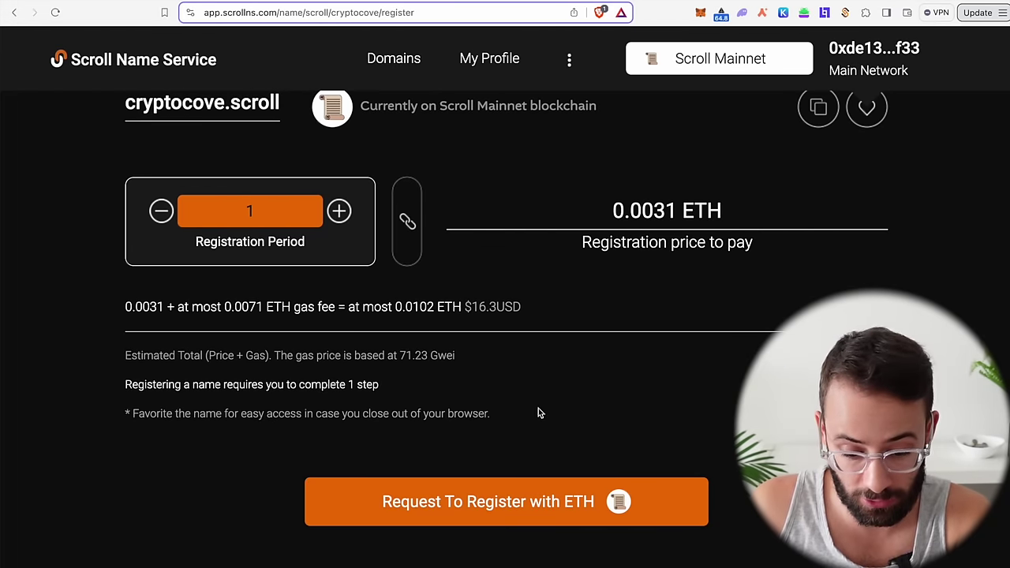
Request to register cryptocove.scroll with ETH for a registration period of 1 and review the transaction total in MetaMask.
{"action": "left_click", "coordinate": [515, 495]}
{"action": "scroll", "coordinate": [920, 252], "scroll_direction": "down", "scroll_amount": 5}
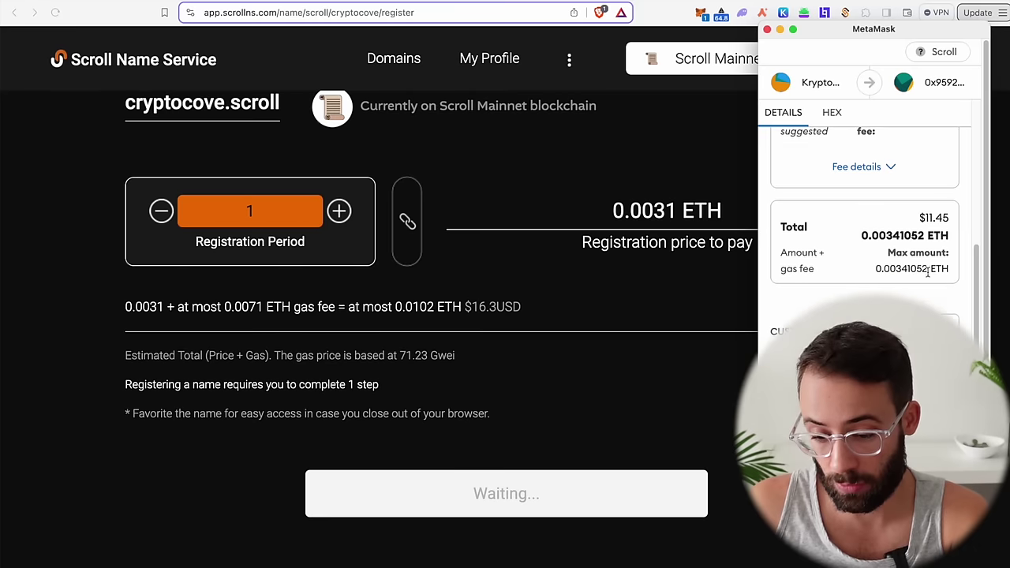
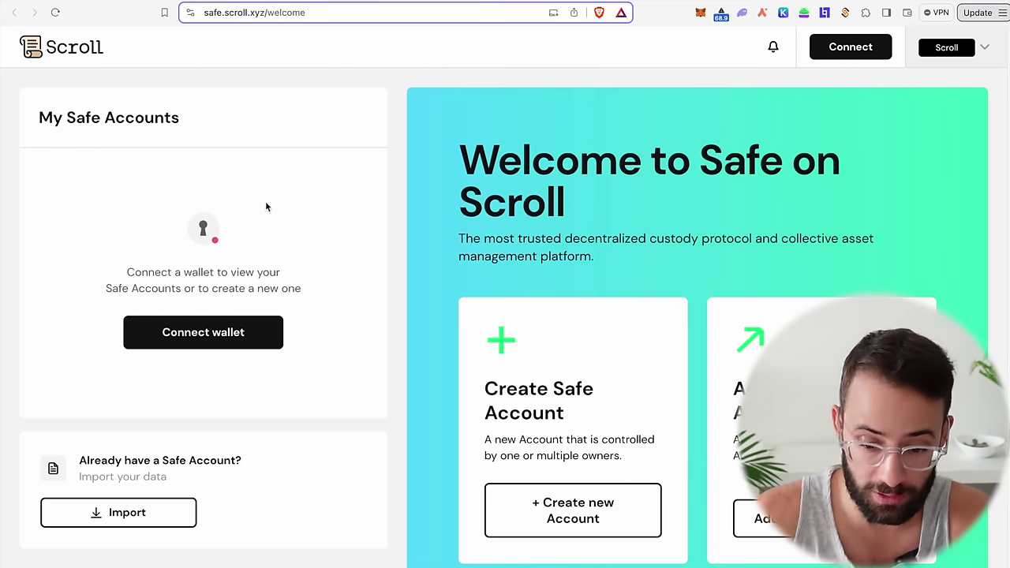
Switch to the Safe on Scroll welcome page and look through the accounts in the MetaMask wallet.
{"action": "left_click", "coordinate": [701, 13]}
{"action": "left_click", "coordinate": [547, 45]}
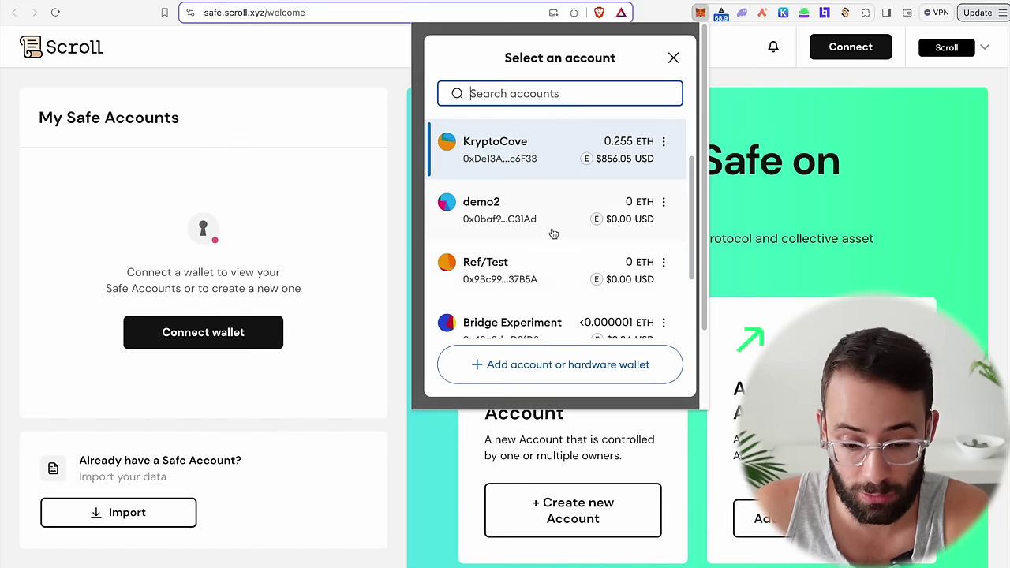
{"action": "scroll", "coordinate": [569, 305], "scroll_direction": "down", "scroll_amount": 2}
{"action": "scroll", "coordinate": [570, 305], "scroll_direction": "up", "scroll_amount": 3}
{"action": "left_click", "coordinate": [374, 76]}
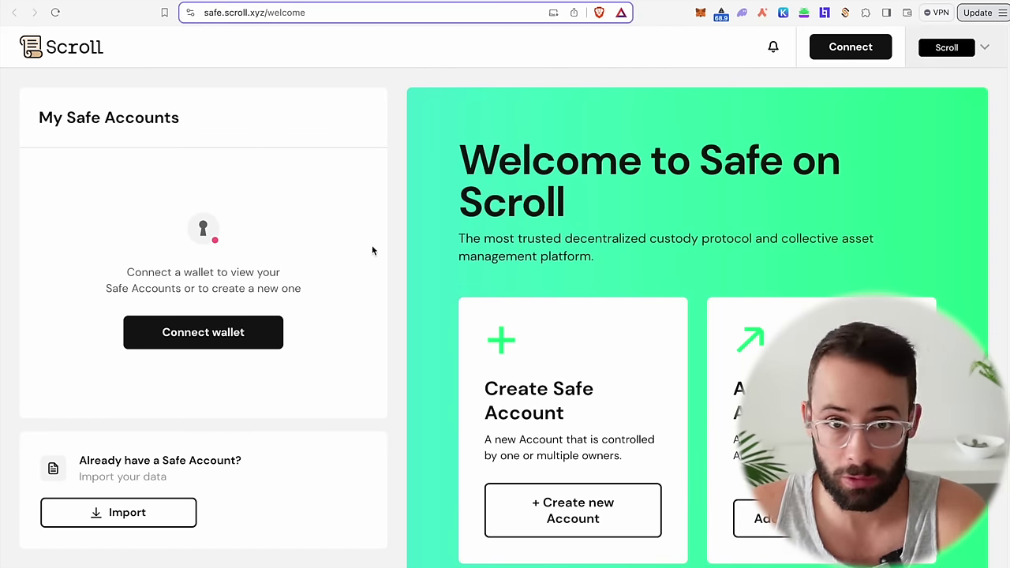
Connect the MetaMask wallet to Safe on Scroll and start creating a new Safe Account.
{"action": "left_click", "coordinate": [270, 345]}
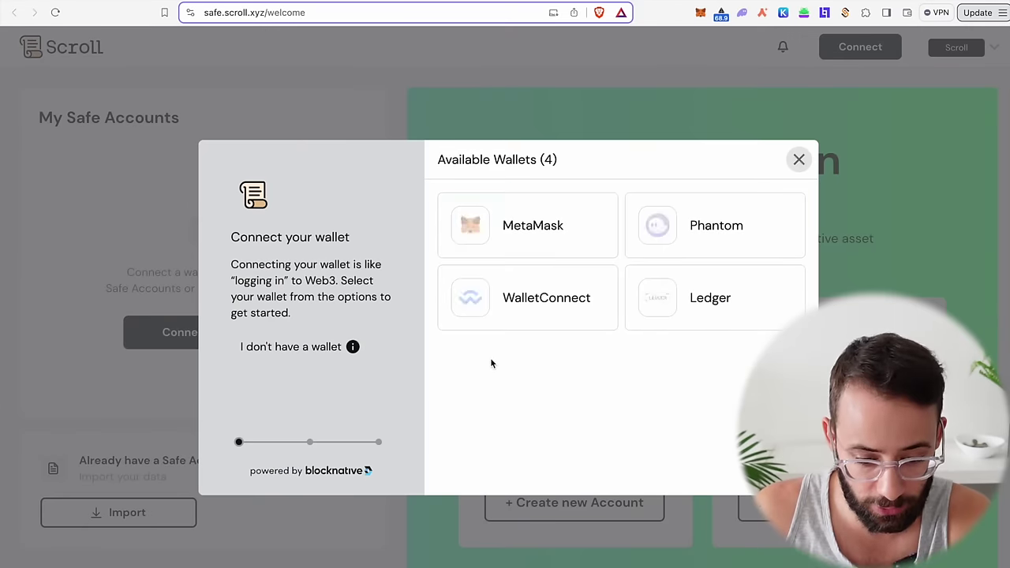
{"action": "left_click", "coordinate": [540, 233]}
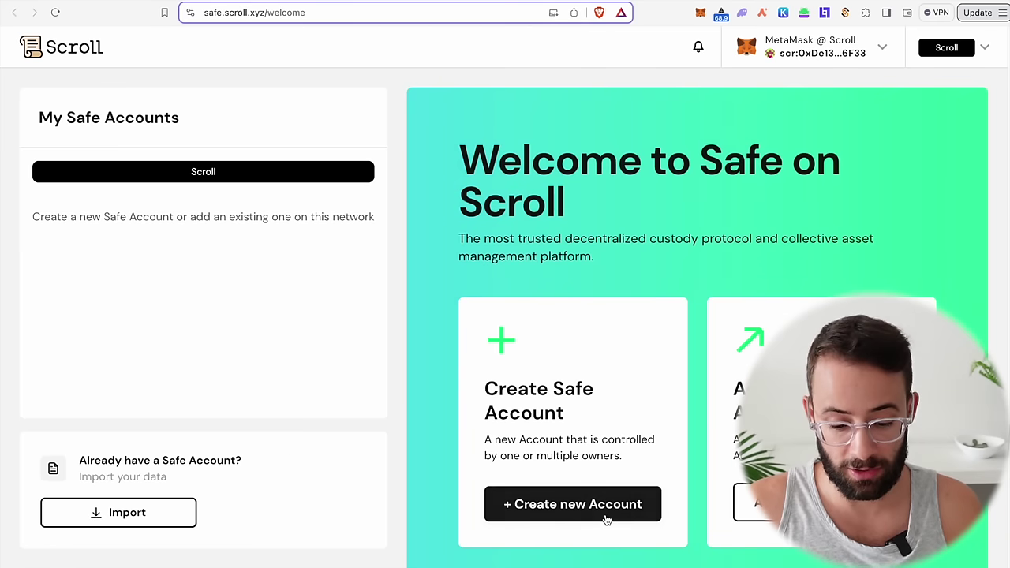
{"action": "left_click", "coordinate": [578, 506]}
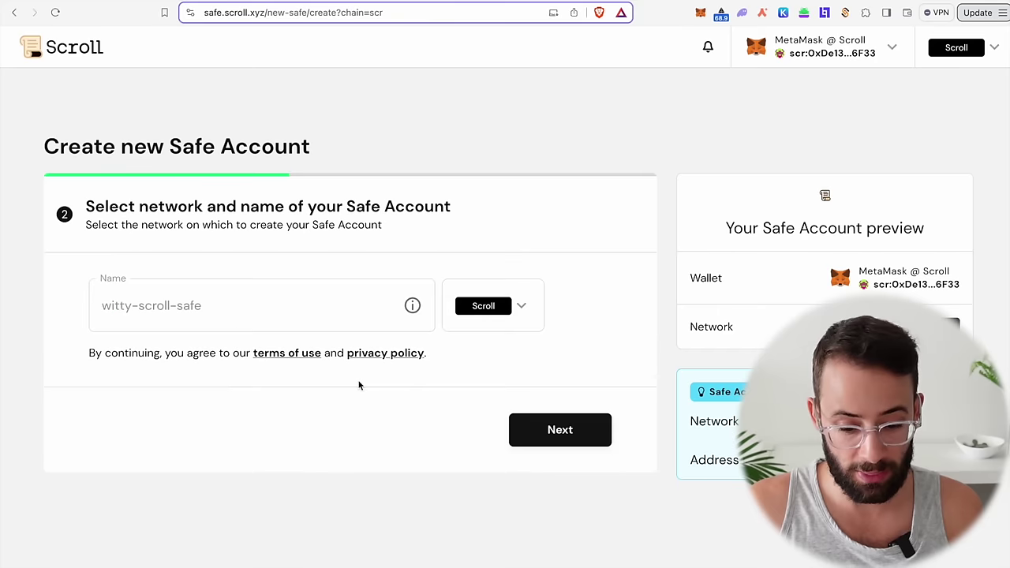
Select the Scroll network, name the Safe Account kryptocove-scroll and continue to the owners setup.
{"action": "left_click", "coordinate": [524, 306]}
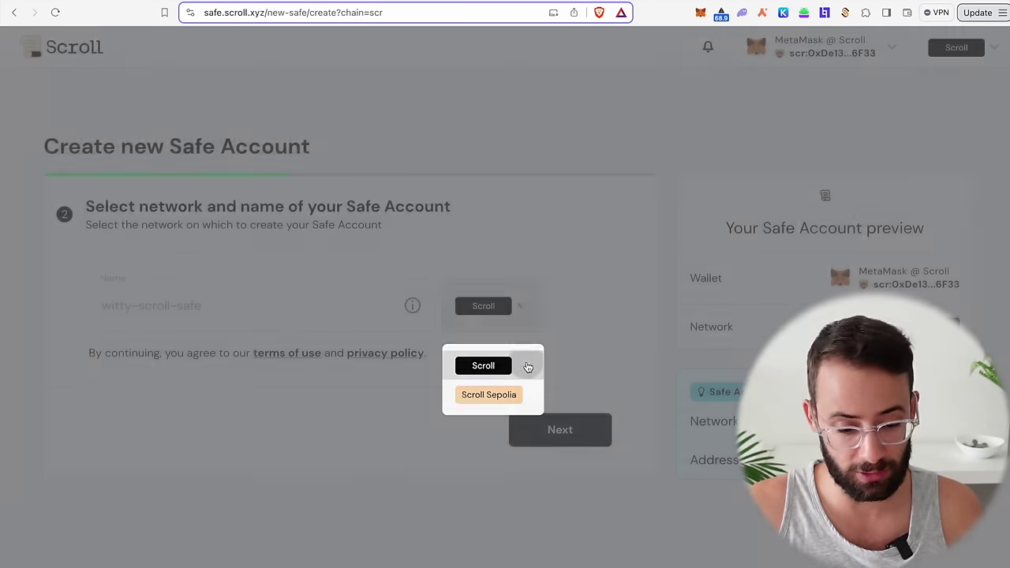
{"action": "left_click", "coordinate": [528, 367]}
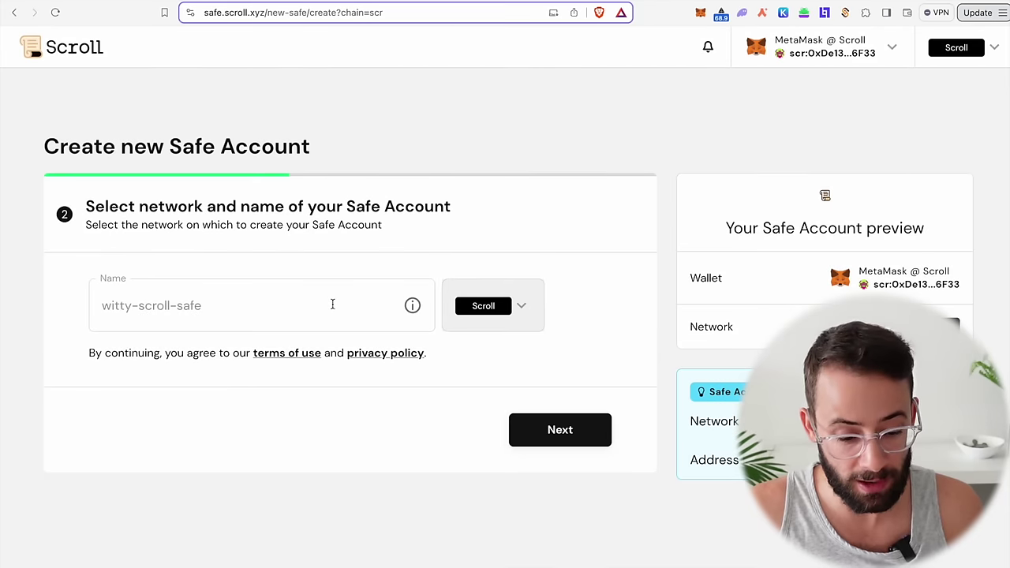
{"action": "left_click", "coordinate": [552, 429]}
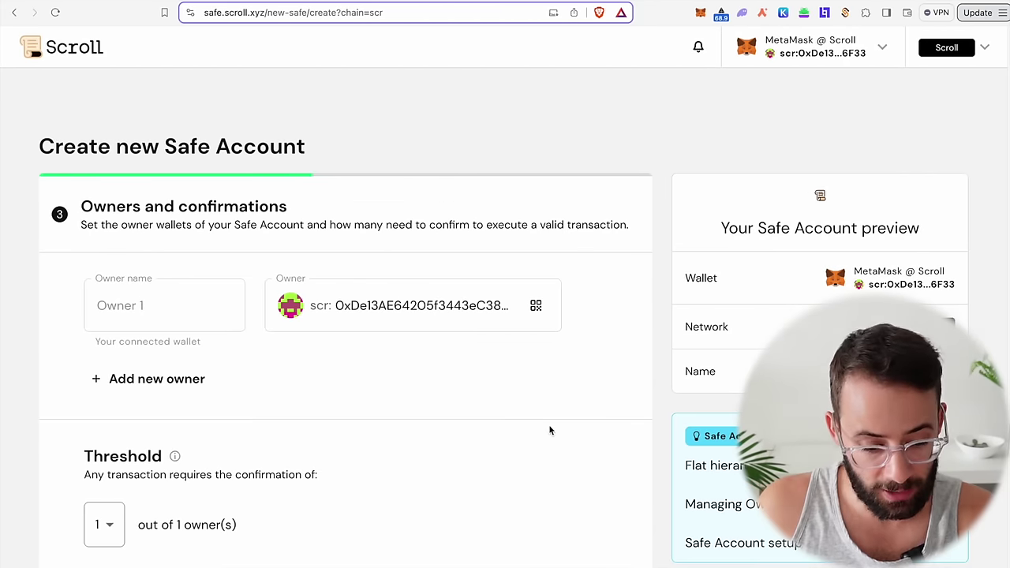
Add a second owner entry to the Safe Account and check the confirmation threshold options.
{"action": "left_click", "coordinate": [168, 379]}
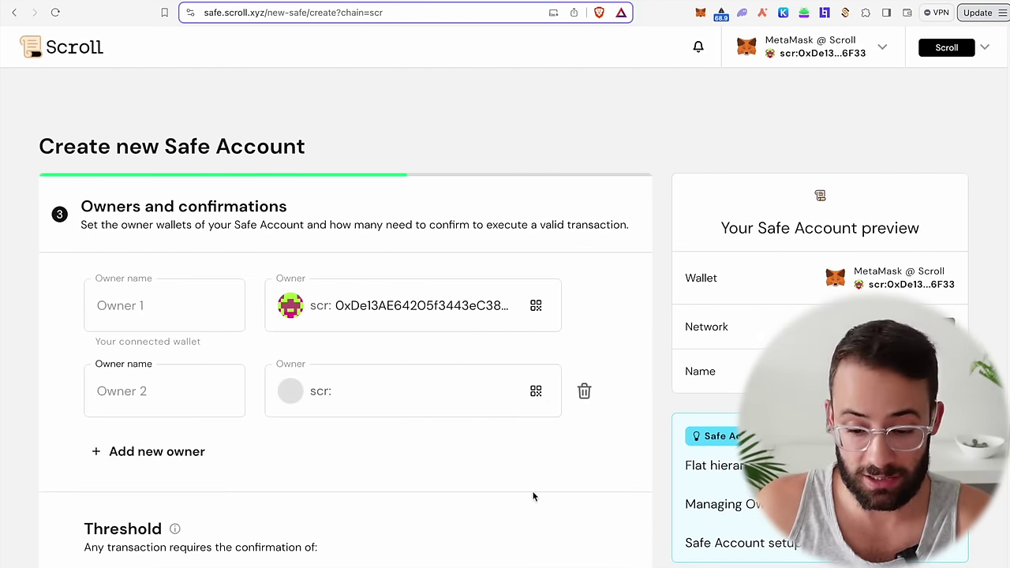
{"action": "scroll", "coordinate": [531, 450], "scroll_direction": "down", "scroll_amount": 1}
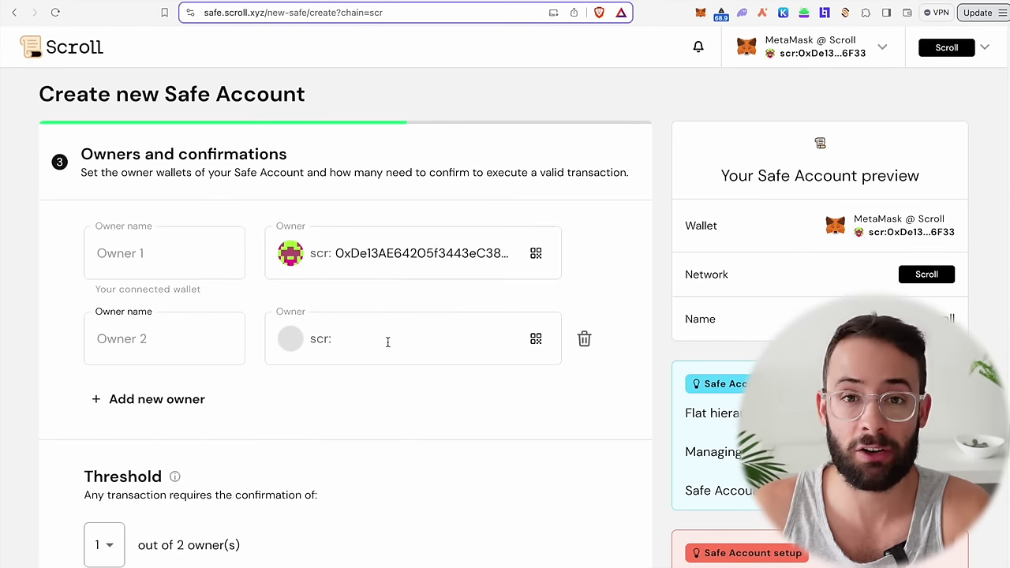
{"action": "scroll", "coordinate": [462, 447], "scroll_direction": "up", "scroll_amount": 1}
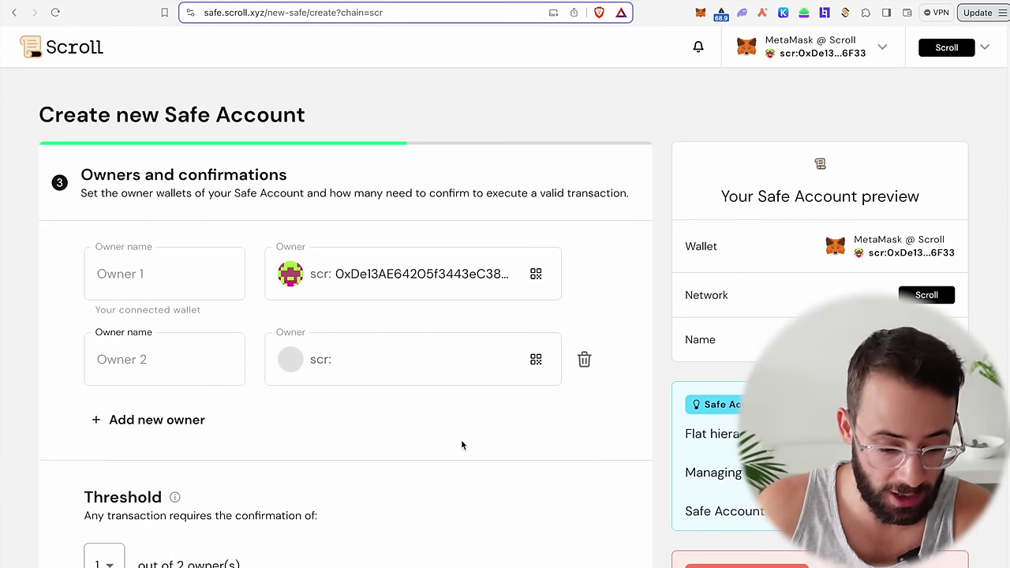
{"action": "scroll", "coordinate": [462, 445], "scroll_direction": "down", "scroll_amount": 3}
{"action": "left_click", "coordinate": [106, 456]}
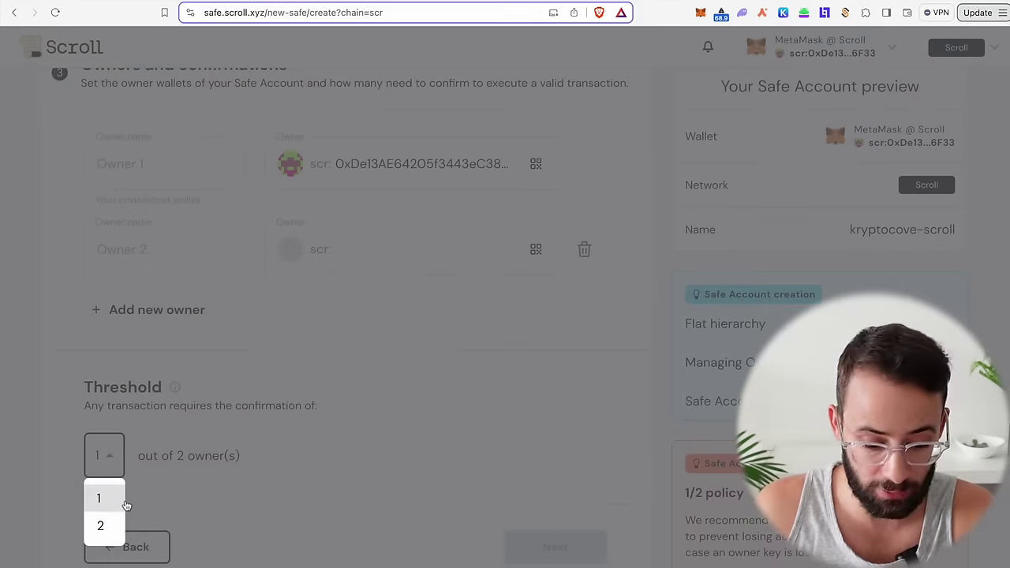
{"action": "left_click", "coordinate": [299, 458]}
Add third and fourth owner entries to the Safe Account and check the threshold choices for four owners.
{"action": "left_click", "coordinate": [145, 308]}
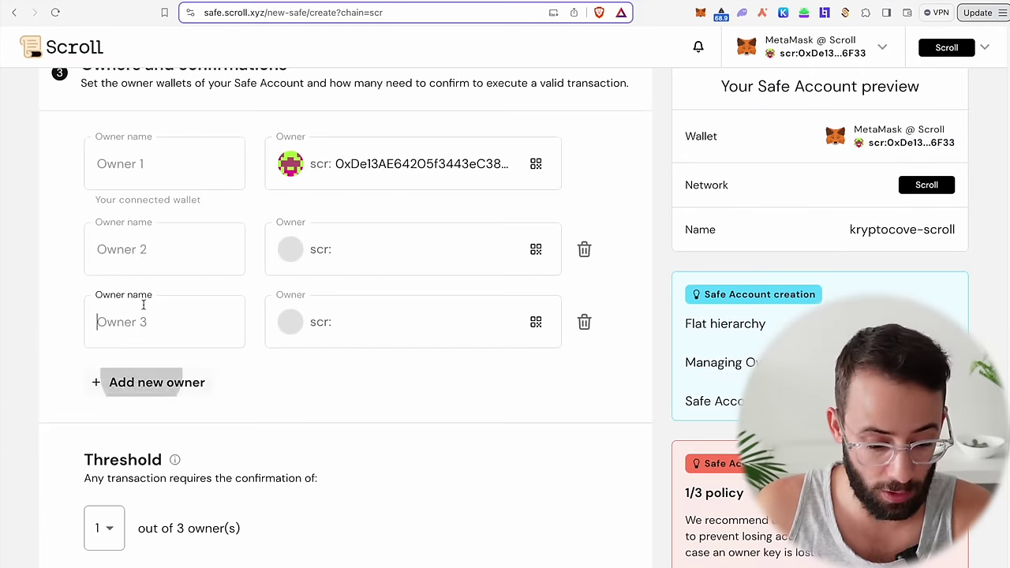
{"action": "left_click", "coordinate": [146, 381]}
{"action": "scroll", "coordinate": [203, 521], "scroll_direction": "down", "scroll_amount": 4}
{"action": "left_click", "coordinate": [106, 458]}
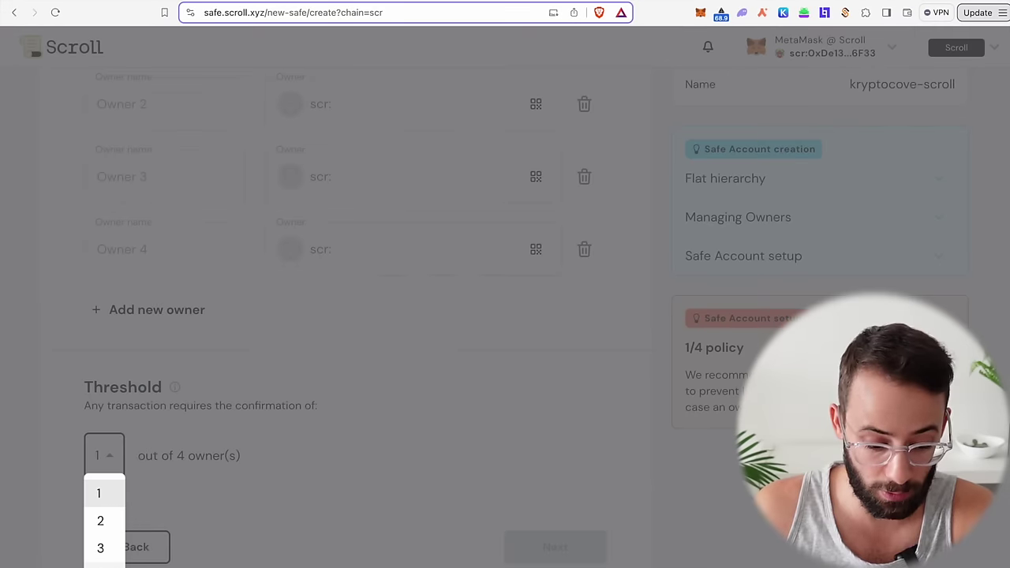
{"action": "left_click", "coordinate": [307, 303]}
Examine the Safe Account's owner entries, confirmation threshold and account preview.
{"action": "scroll", "coordinate": [307, 303], "scroll_direction": "up", "scroll_amount": 3}
{"action": "scroll", "coordinate": [352, 437], "scroll_direction": "down", "scroll_amount": 2}
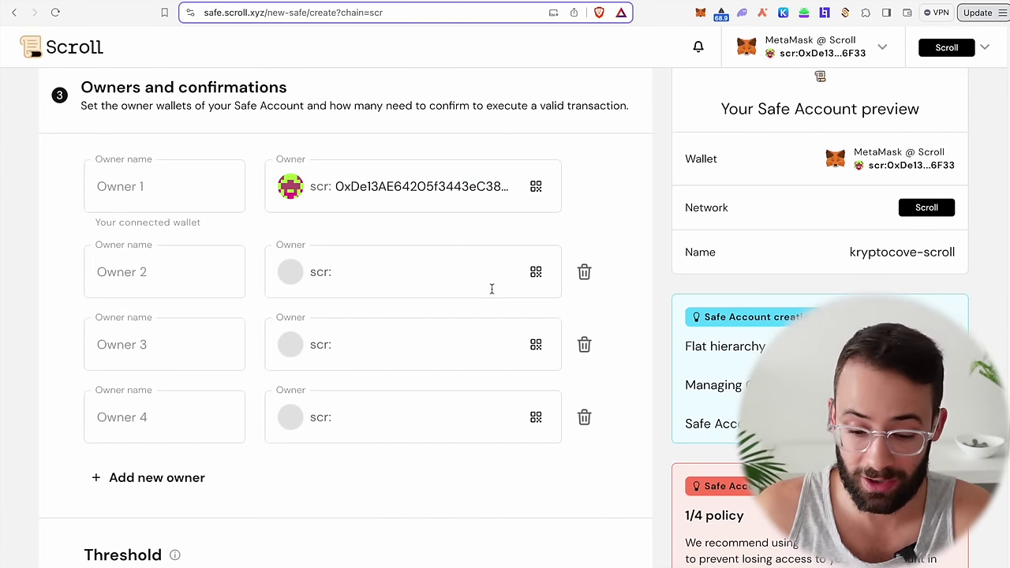
{"action": "scroll", "coordinate": [468, 326], "scroll_direction": "down", "scroll_amount": 1}
{"action": "scroll", "coordinate": [468, 327], "scroll_direction": "down", "scroll_amount": 1}
{"action": "left_click", "coordinate": [103, 512]}
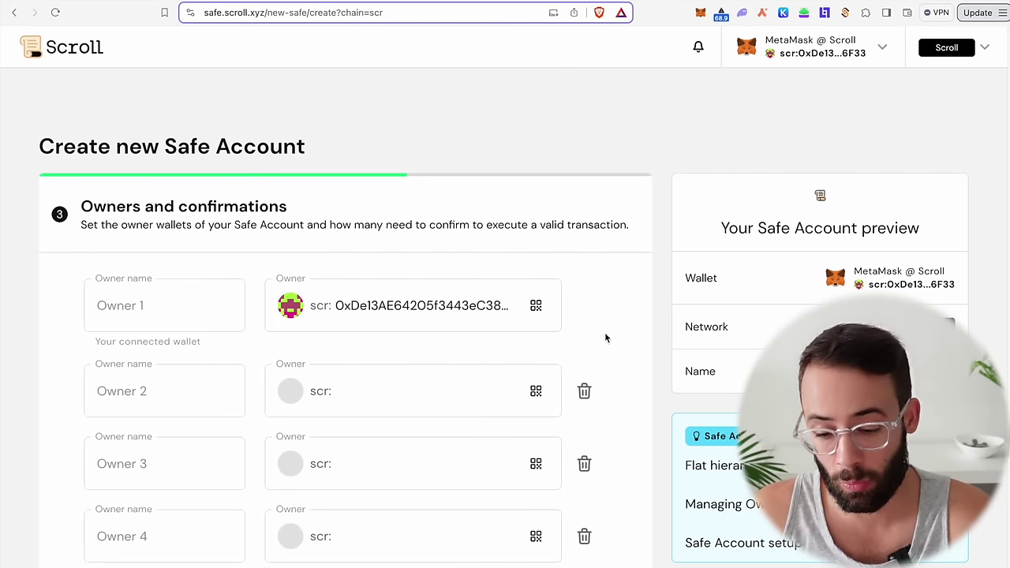
{"action": "scroll", "coordinate": [616, 341], "scroll_direction": "down", "scroll_amount": 1}
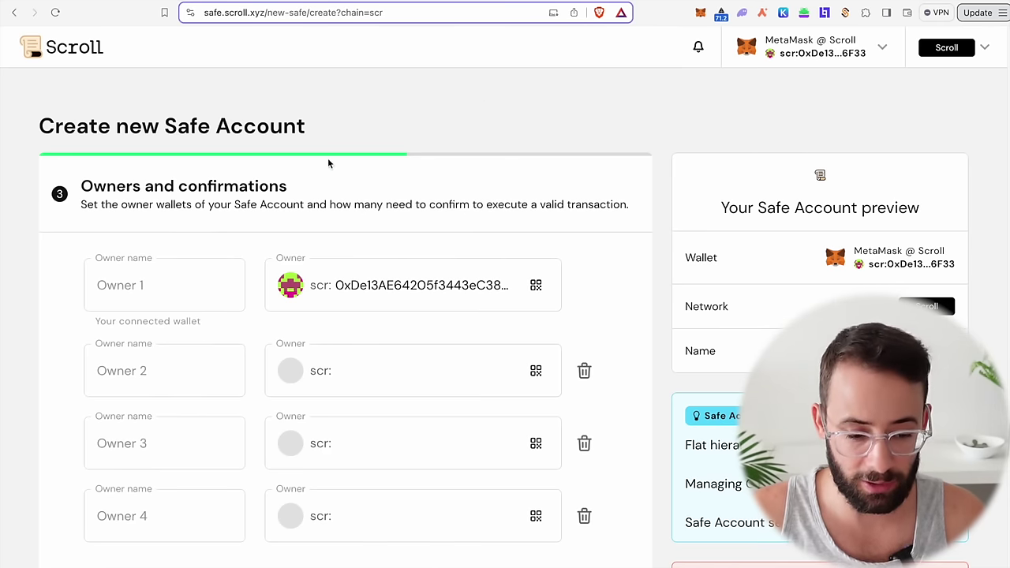
{"action": "scroll", "coordinate": [294, 173], "scroll_direction": "up", "scroll_amount": 1}
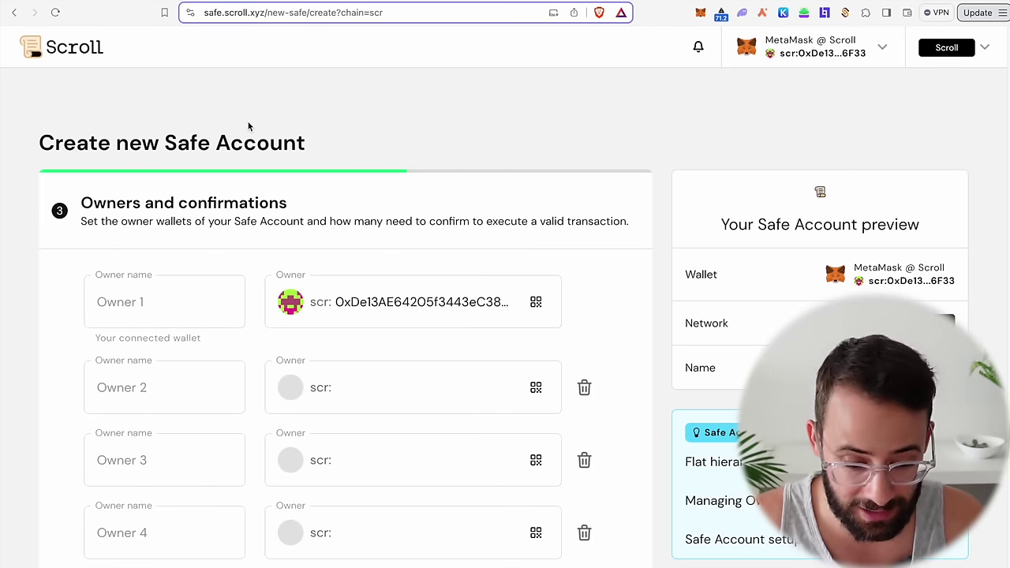
{"action": "scroll", "coordinate": [251, 255], "scroll_direction": "down", "scroll_amount": 2}
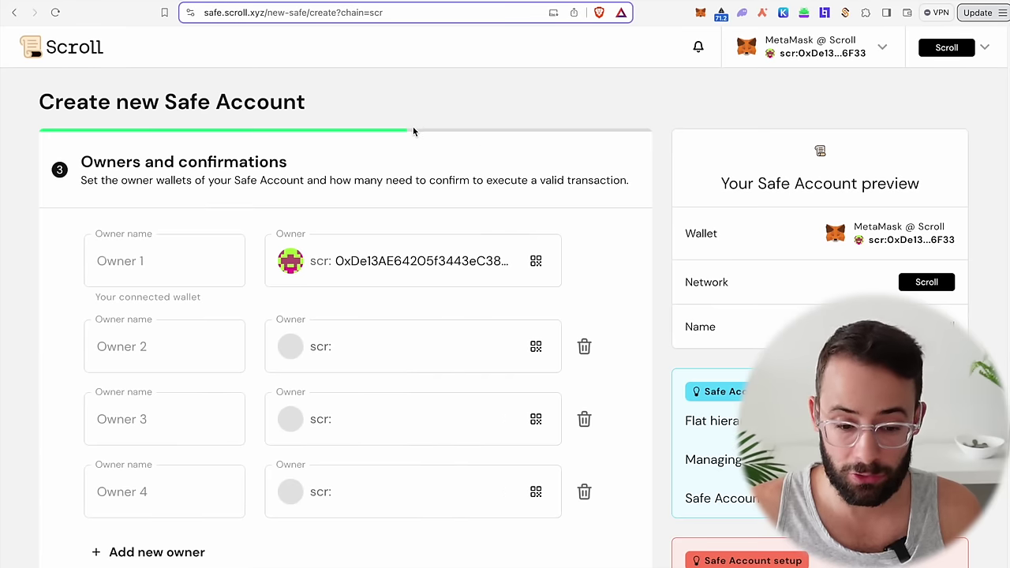
{"action": "scroll", "coordinate": [411, 133], "scroll_direction": "up", "scroll_amount": 2}
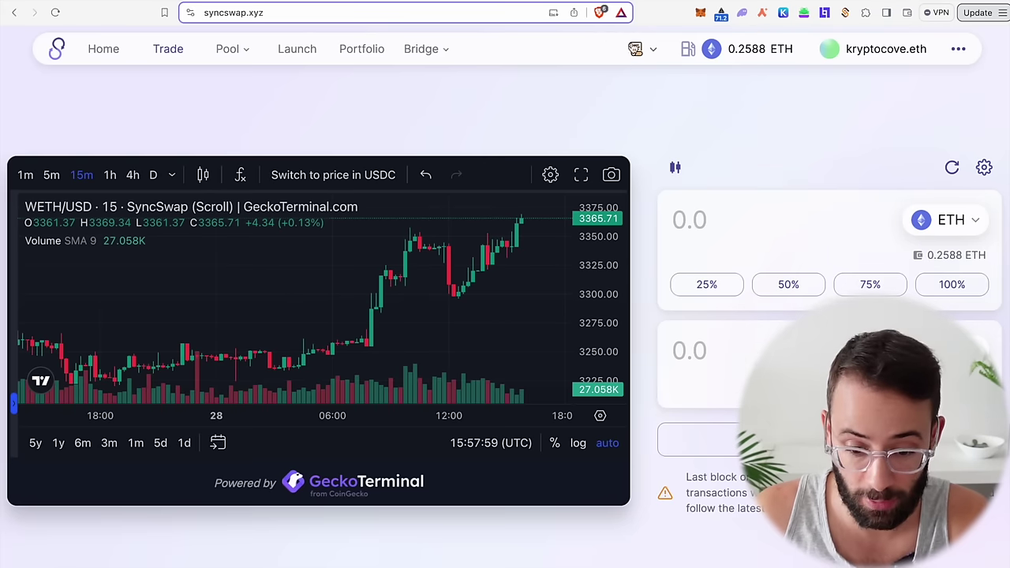
Check the network selection on SyncSwap, view Ambient's ETH / USDC pool and return to SyncSwap.
{"action": "left_click", "coordinate": [637, 49]}
{"action": "left_click", "coordinate": [483, 116]}
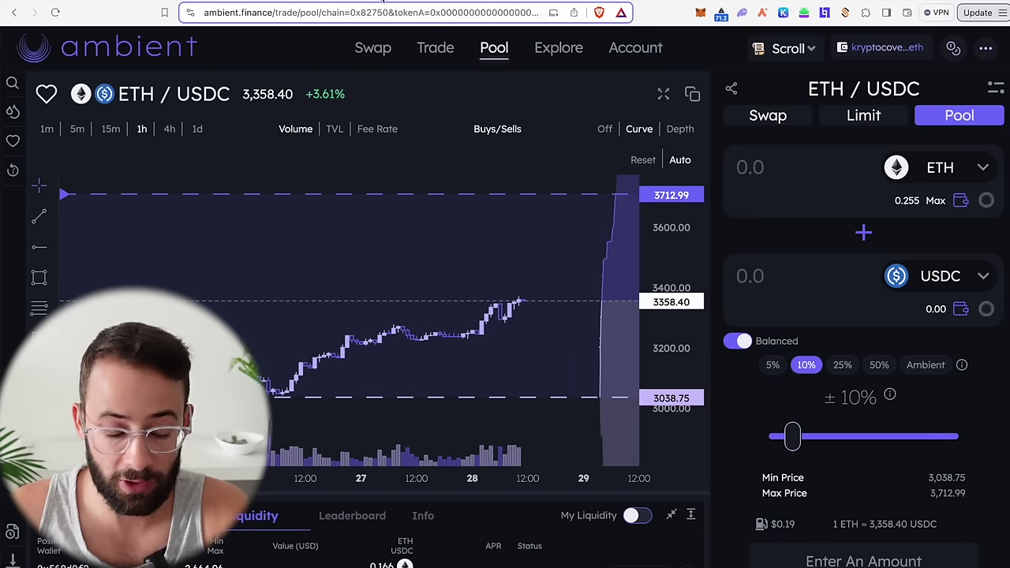
{"action": "left_click", "coordinate": [316, 2]}
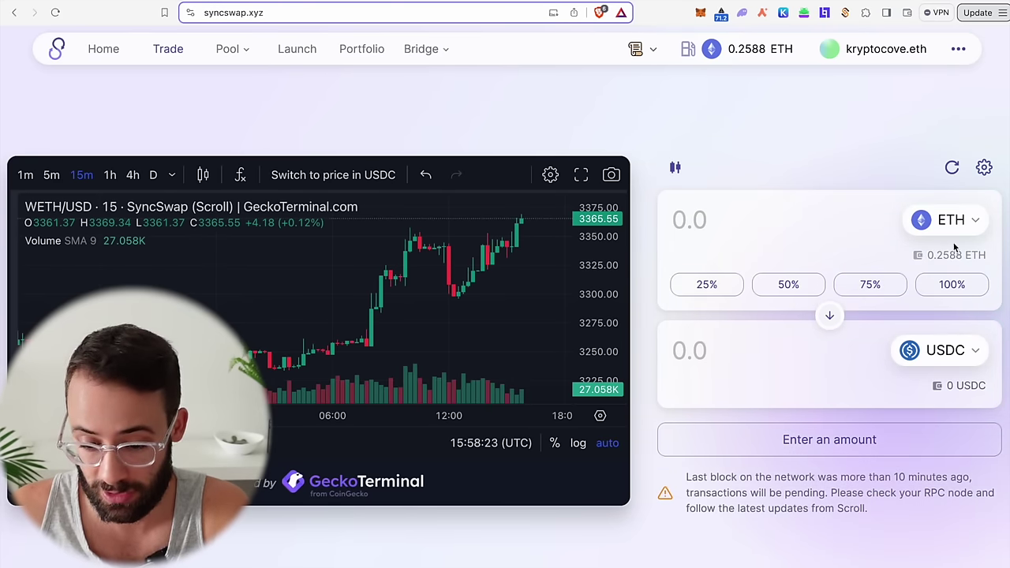
Look through the tokens available for both the receive and pay sides of the SyncSwap trade.
{"action": "left_click", "coordinate": [970, 352]}
{"action": "left_click", "coordinate": [784, 166]}
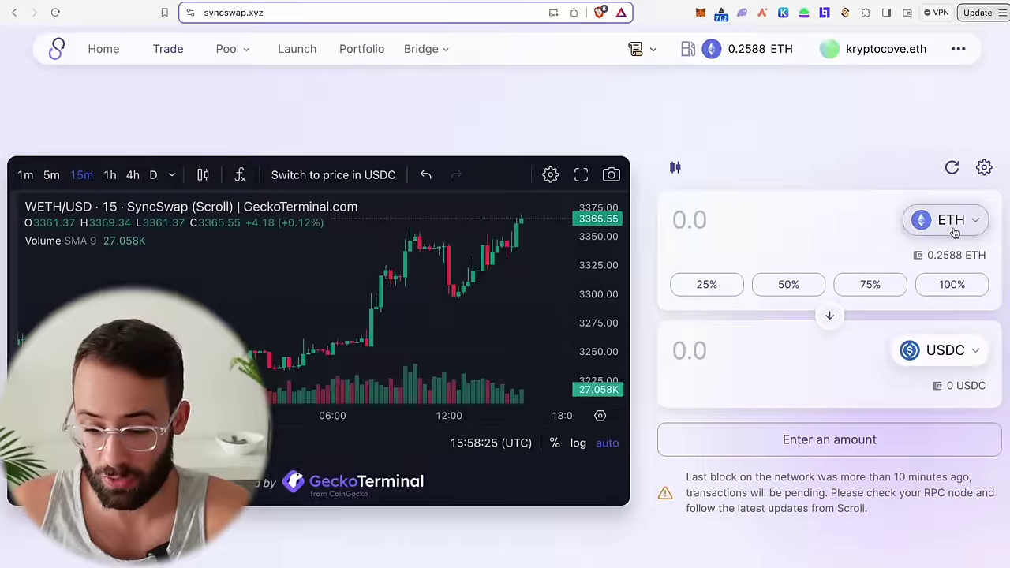
{"action": "left_click", "coordinate": [949, 220]}
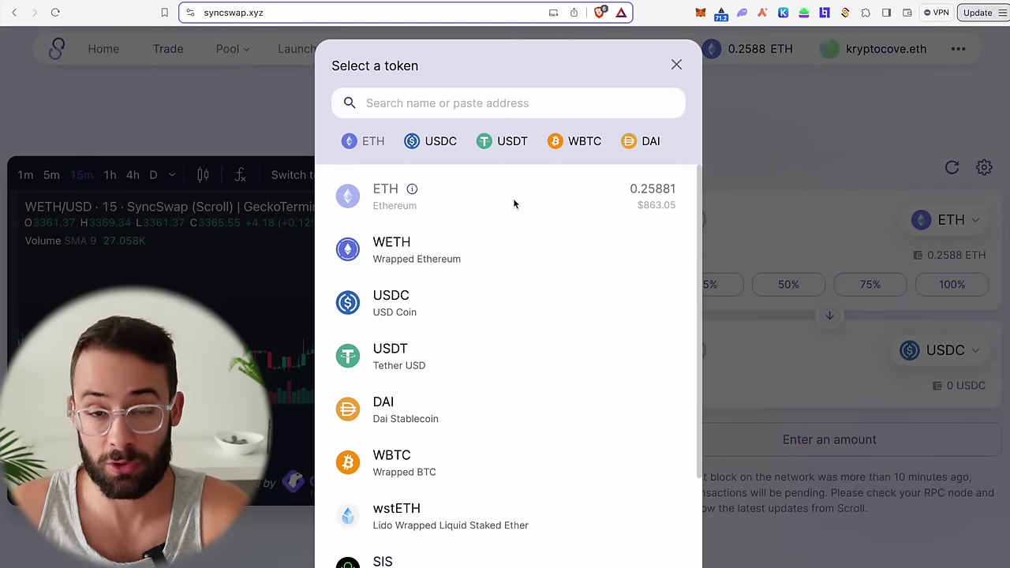
{"action": "left_click", "coordinate": [929, 310]}
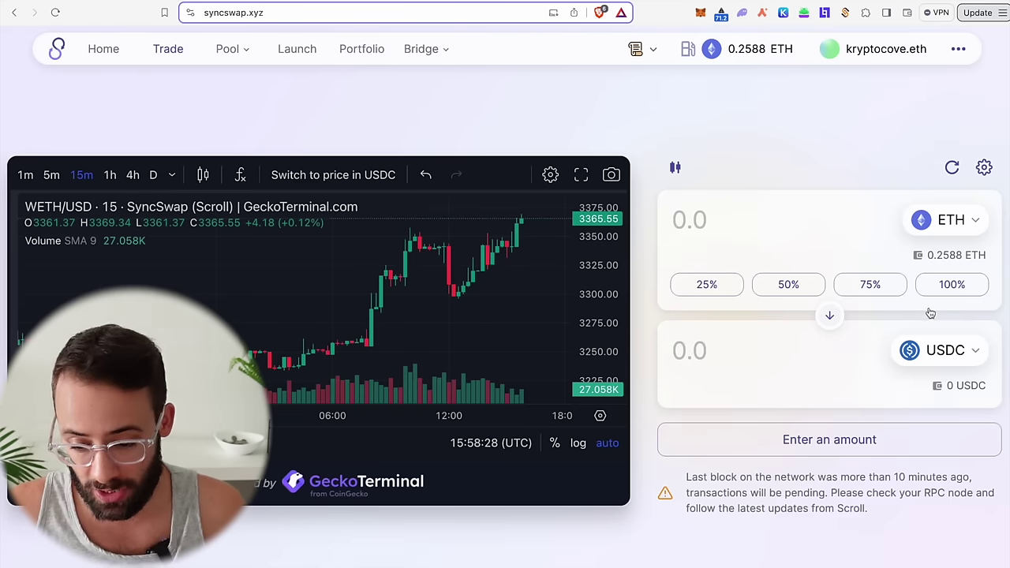
Set the token to receive in the SyncSwap trade to wstETH, keeping ETH as the token to pay.
{"action": "left_click", "coordinate": [946, 351]}
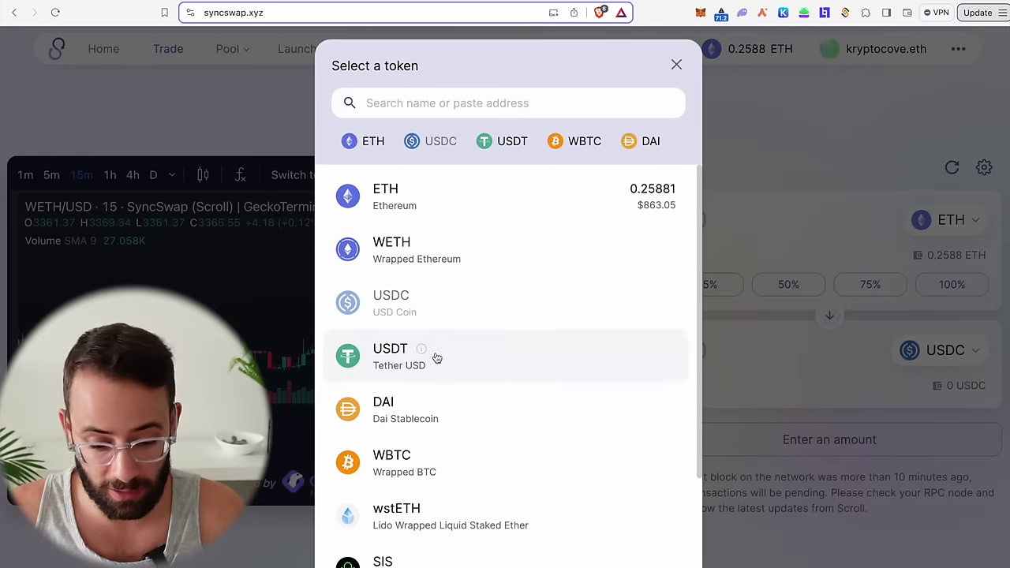
{"action": "scroll", "coordinate": [478, 339], "scroll_direction": "down", "scroll_amount": 2}
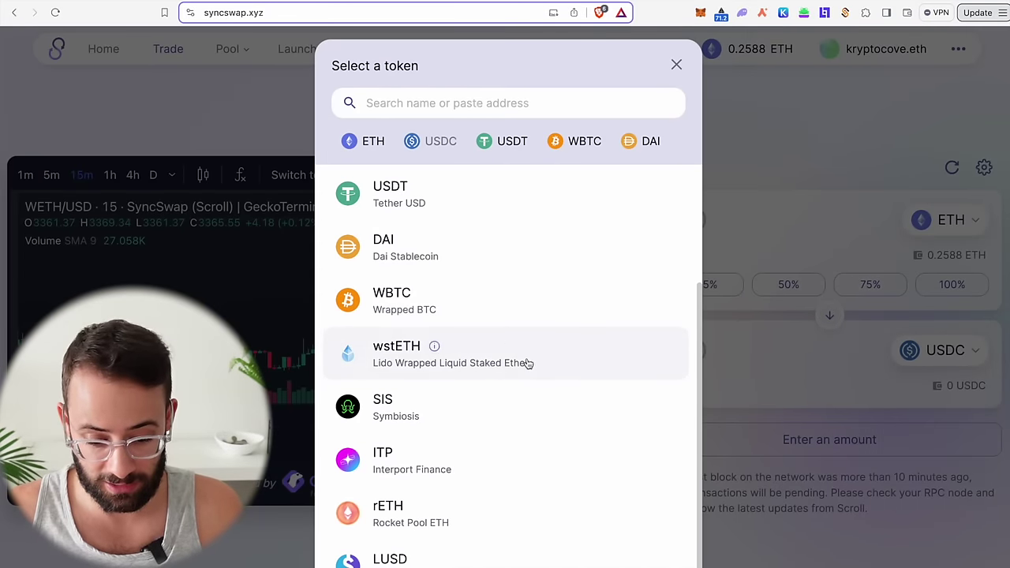
{"action": "scroll", "coordinate": [498, 352], "scroll_direction": "up", "scroll_amount": 1}
{"action": "left_click", "coordinate": [485, 376]}
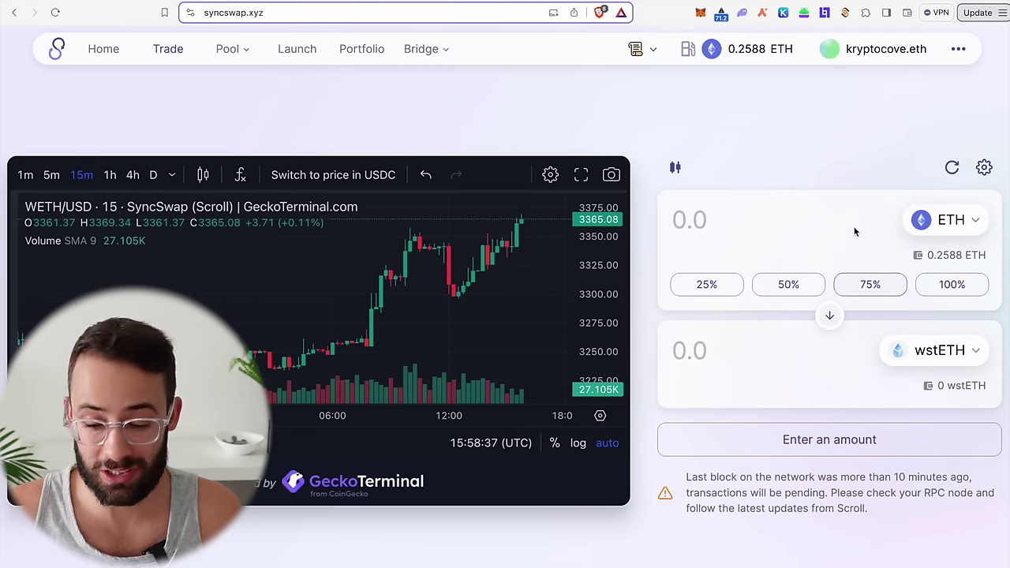
Swap 0.1 ETH for wstETH on SyncSwap and approve the transaction in MetaMask.
{"action": "left_click", "coordinate": [812, 220]}
{"action": "type", "text": "0.1"}
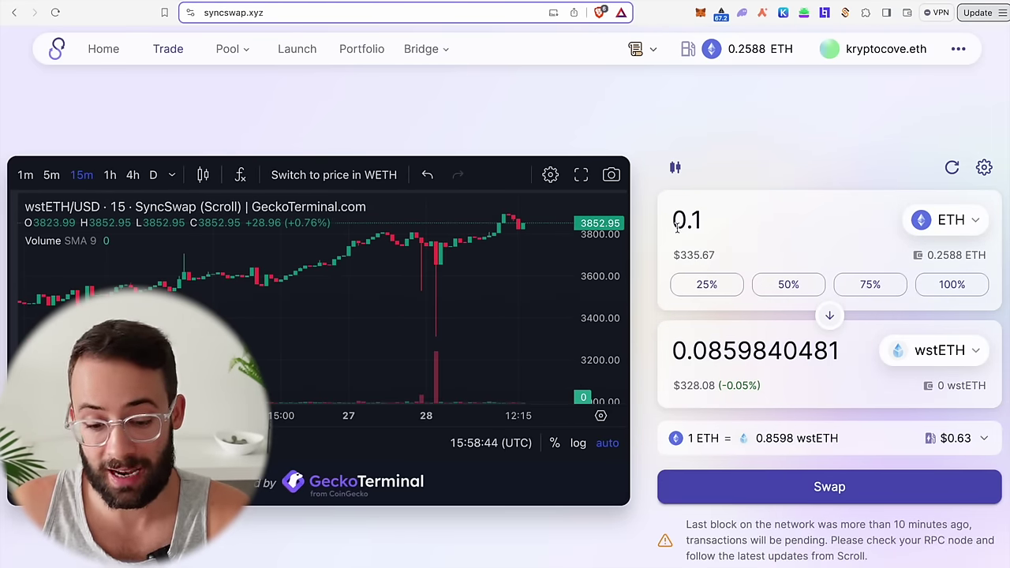
{"action": "left_click", "coordinate": [828, 483]}
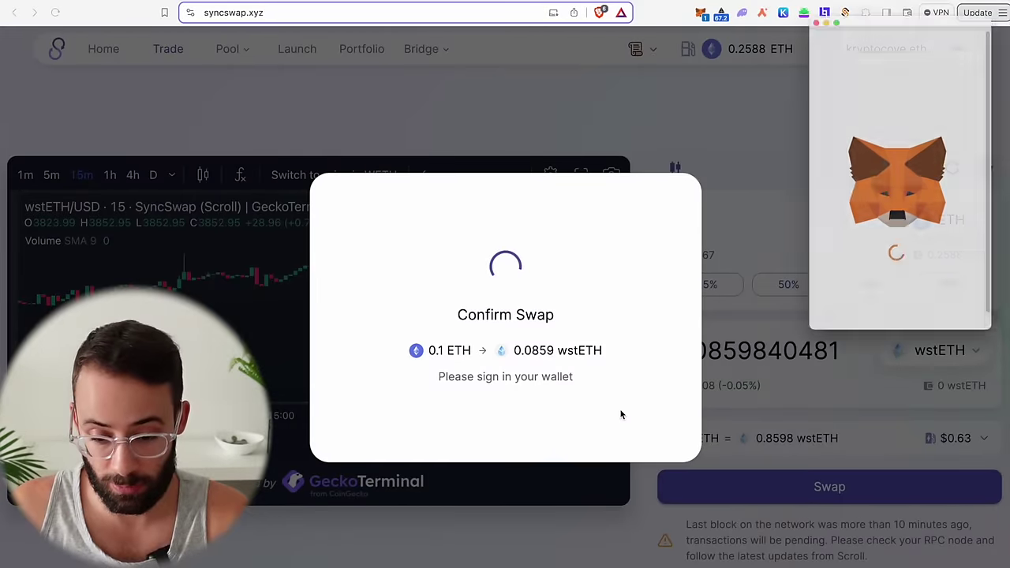
{"action": "left_click_drag", "start_coordinate": [908, 10], "coordinate": [873, 55]}
{"action": "scroll", "coordinate": [860, 237], "scroll_direction": "down", "scroll_amount": 5}
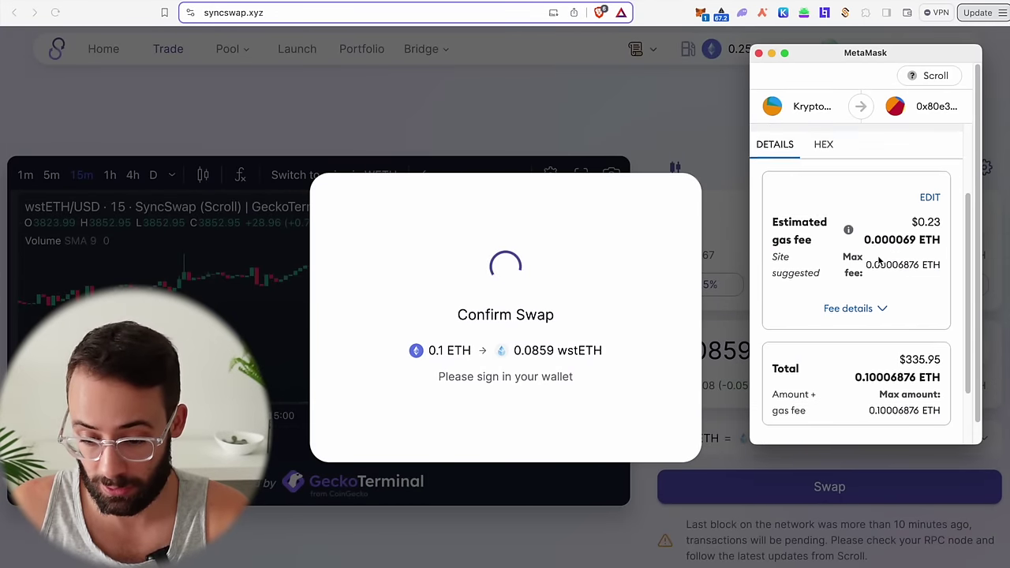
{"action": "left_click", "coordinate": [908, 414]}
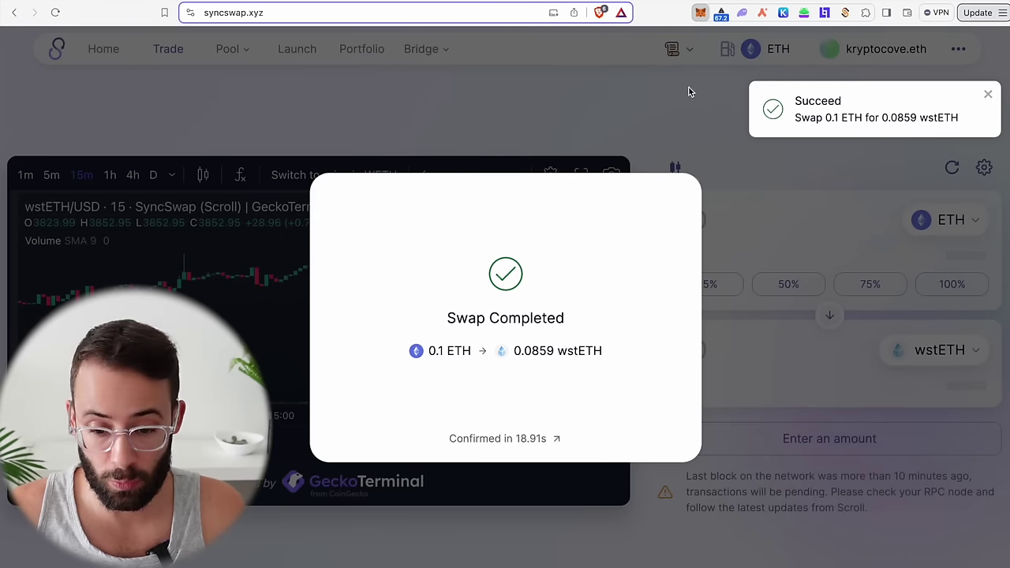
Check the ETH and wstETH token balances in the MetaMask wallet.
{"action": "left_click", "coordinate": [700, 13]}
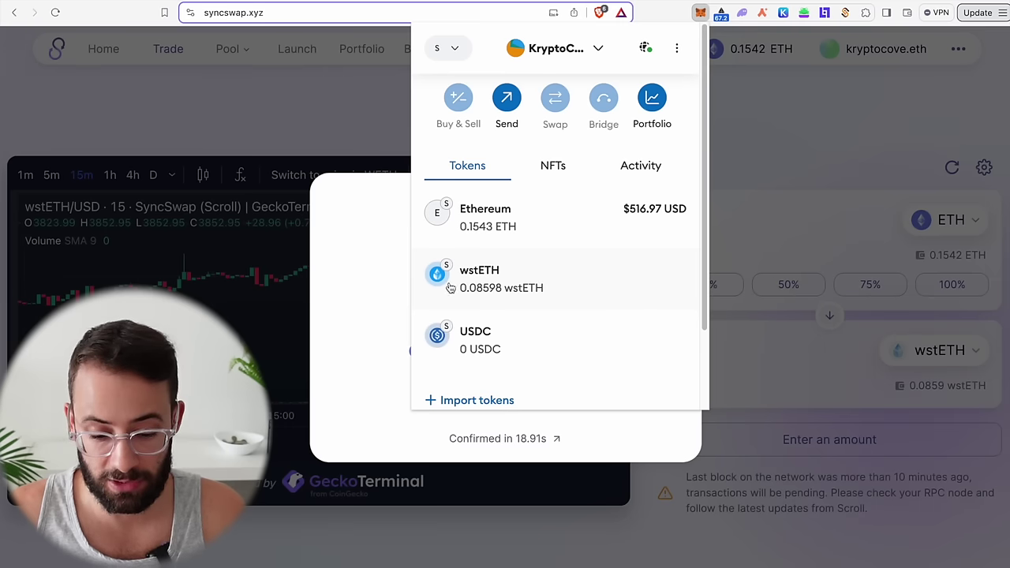
{"action": "left_click", "coordinate": [370, 209]}
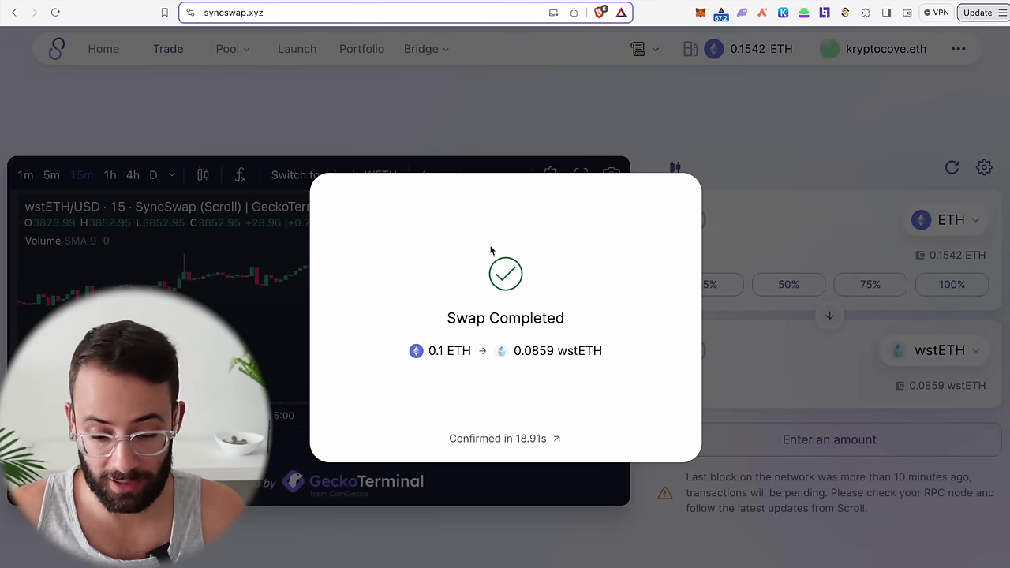
{"action": "left_click", "coordinate": [703, 13]}
{"action": "scroll", "coordinate": [599, 300], "scroll_direction": "down", "scroll_amount": 2}
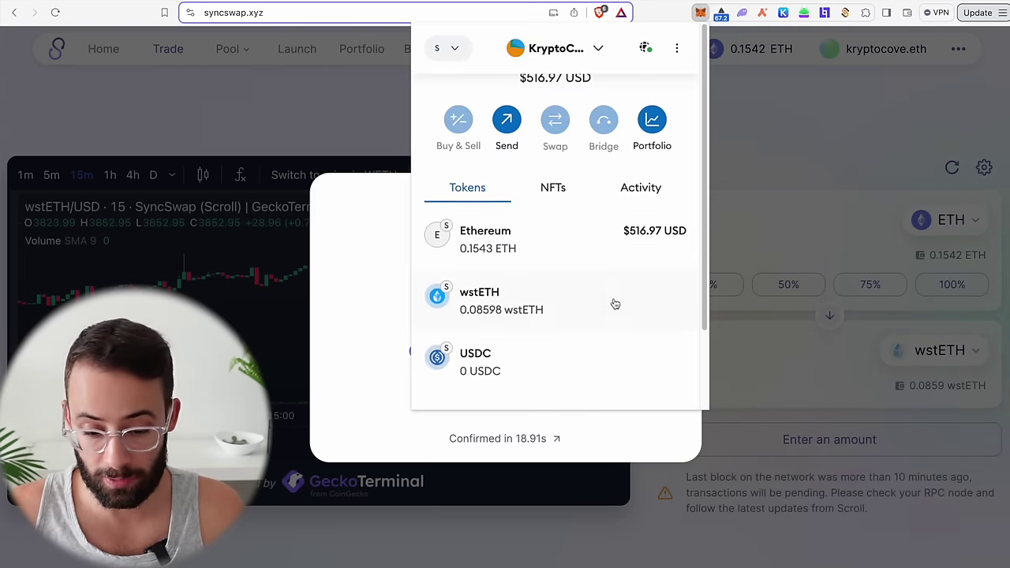
Open the swap's transaction on Scrollscan from the wallet activity and view the wstETH token page.
{"action": "left_click", "coordinate": [637, 192]}
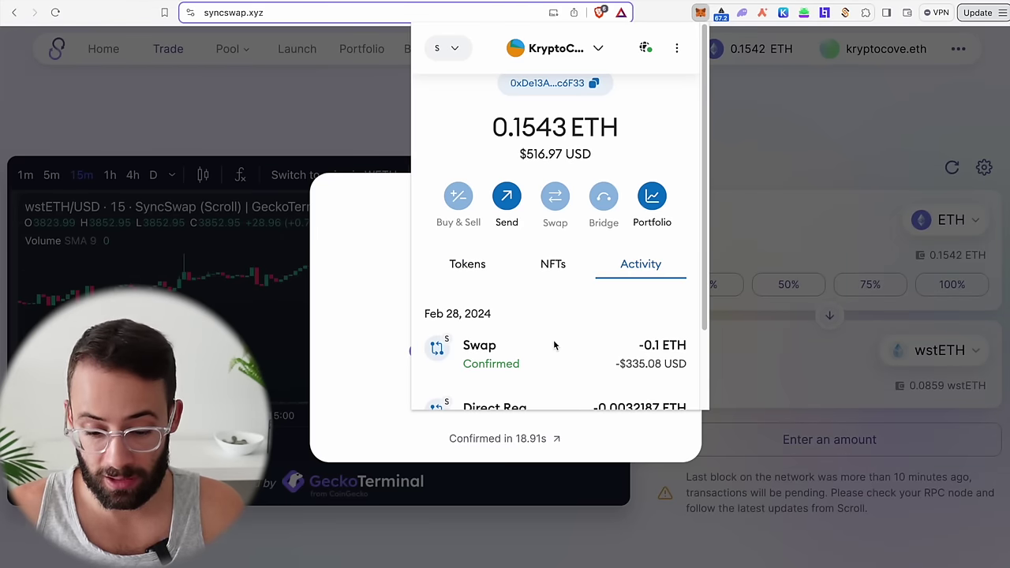
{"action": "left_click", "coordinate": [587, 359]}
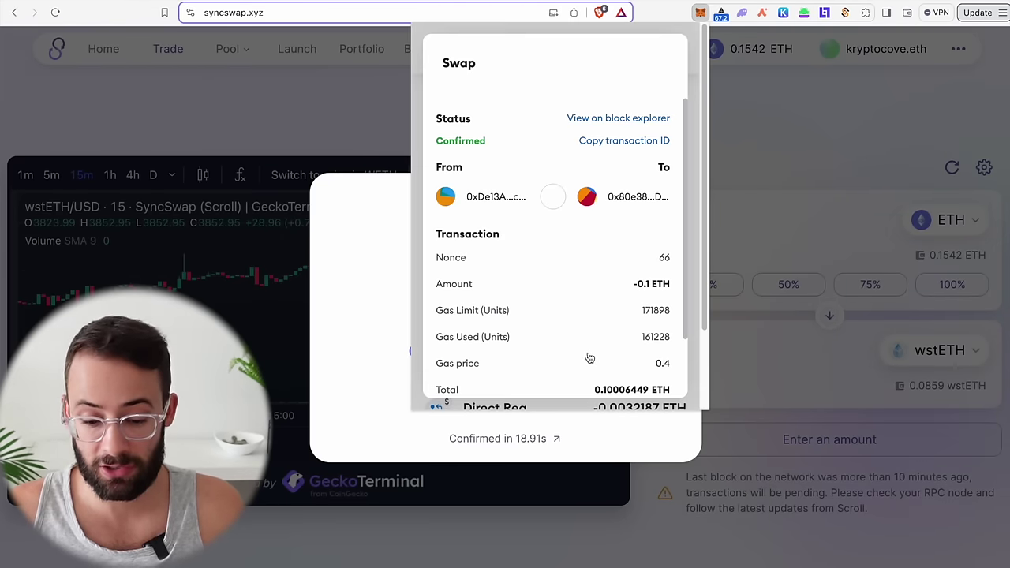
{"action": "left_click", "coordinate": [635, 119]}
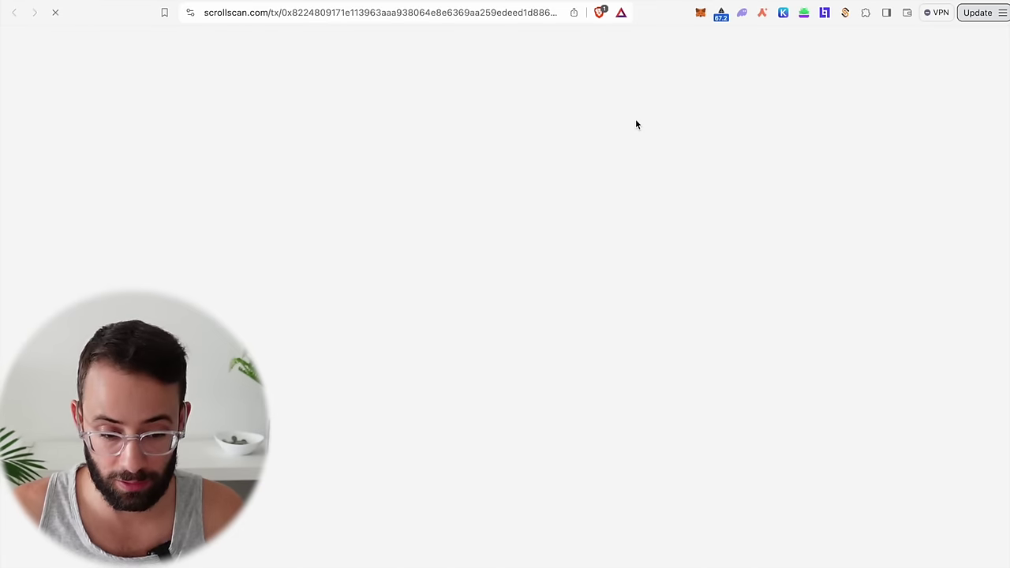
{"action": "scroll", "coordinate": [533, 334], "scroll_direction": "down", "scroll_amount": 3}
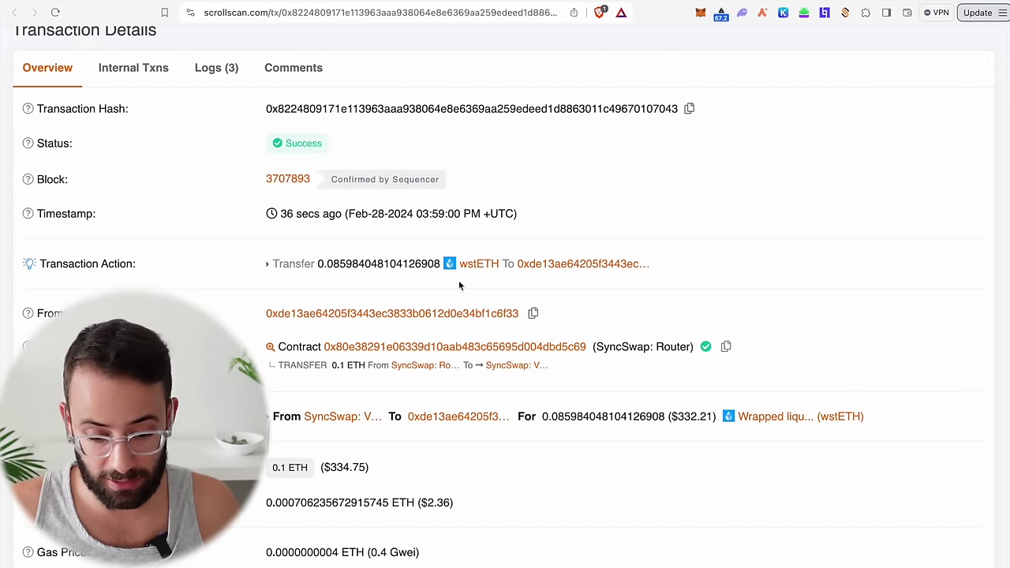
{"action": "left_click", "coordinate": [479, 264]}
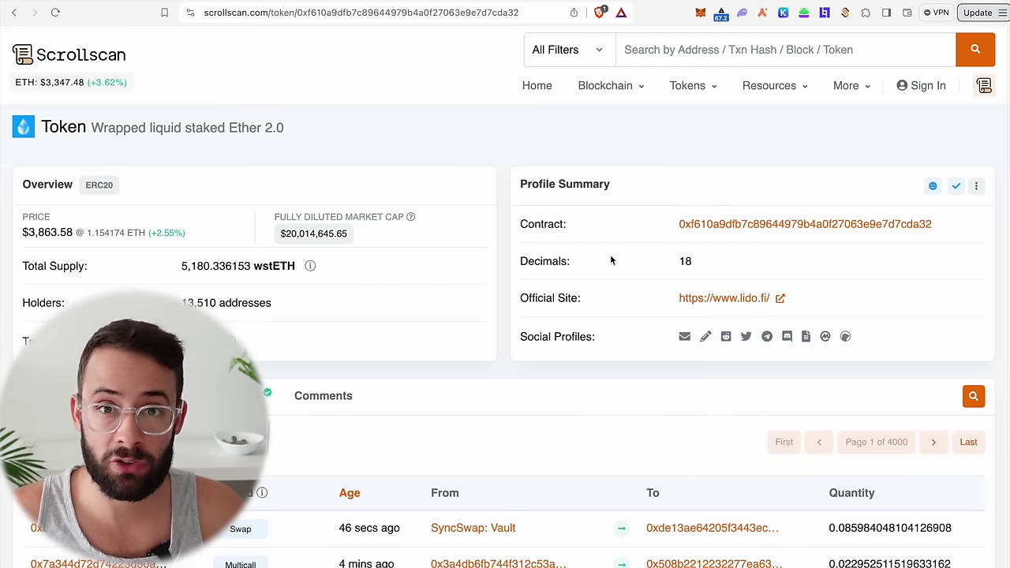
{"action": "left_click", "coordinate": [977, 186]}
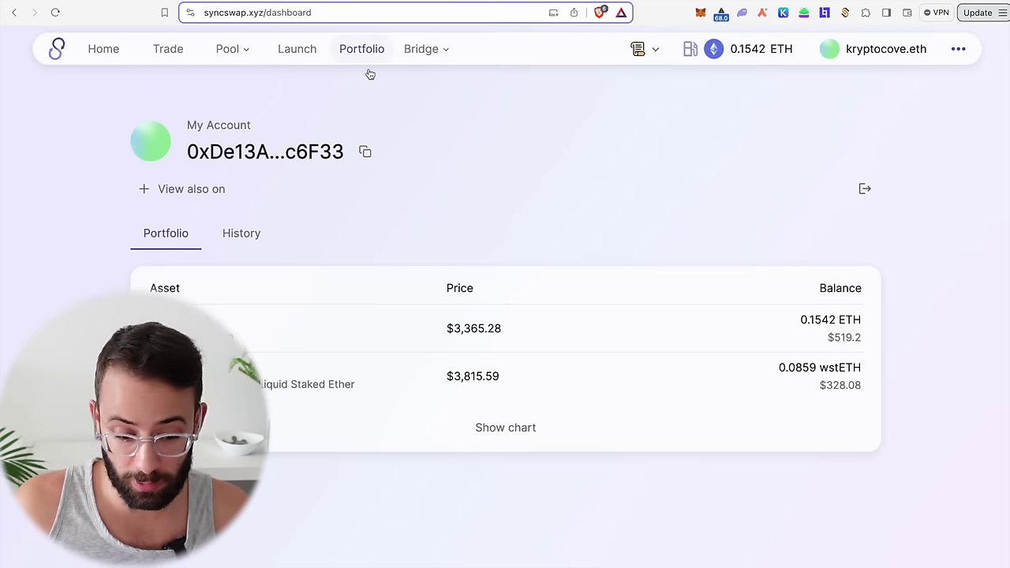
View the wstETH details in the SyncSwap portfolio and look through the tokens available to pay with on the trade page.
{"action": "left_click", "coordinate": [629, 365]}
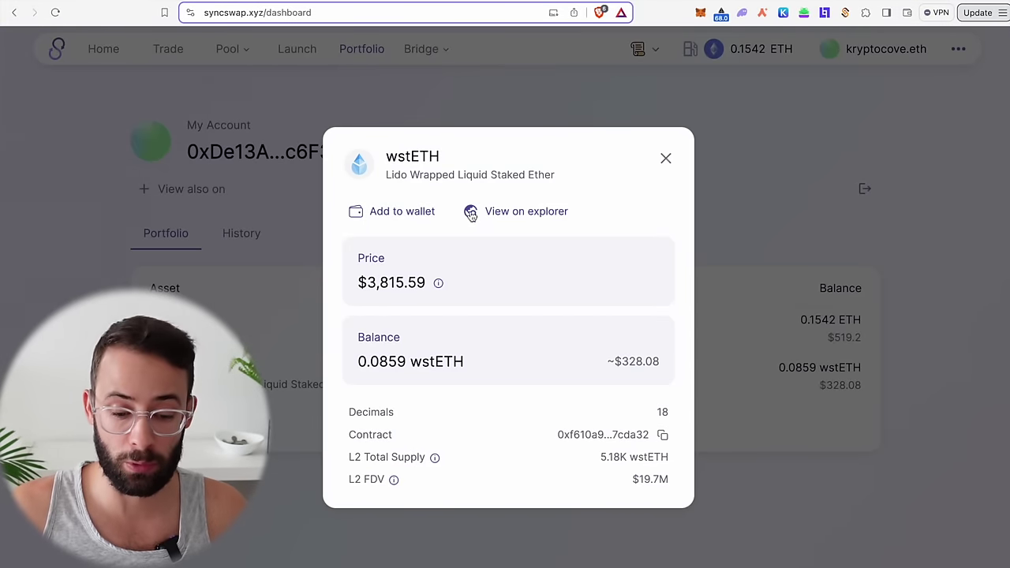
{"action": "left_click_drag", "start_coordinate": [455, 158], "coordinate": [384, 158]}
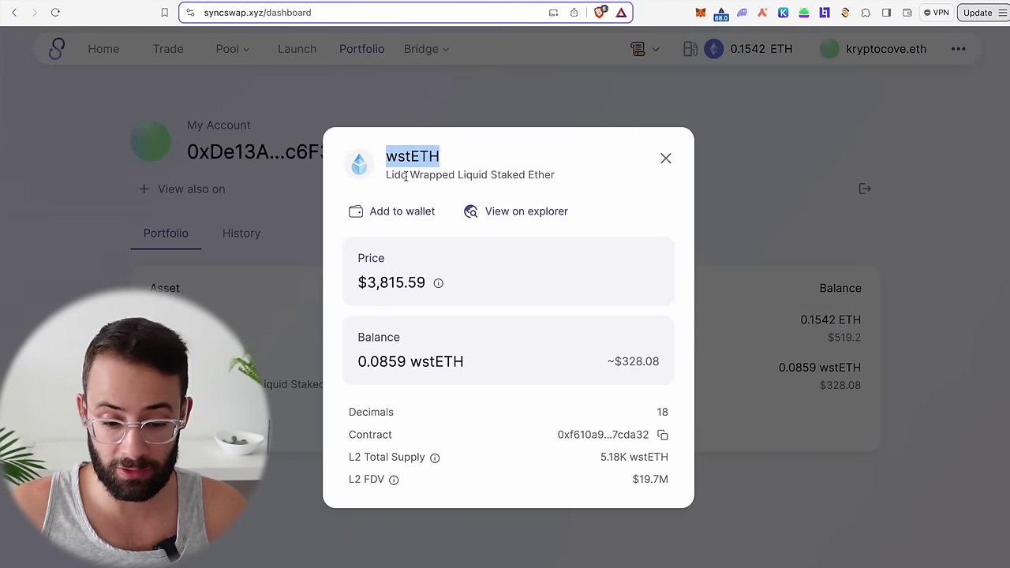
{"action": "left_click", "coordinate": [462, 161]}
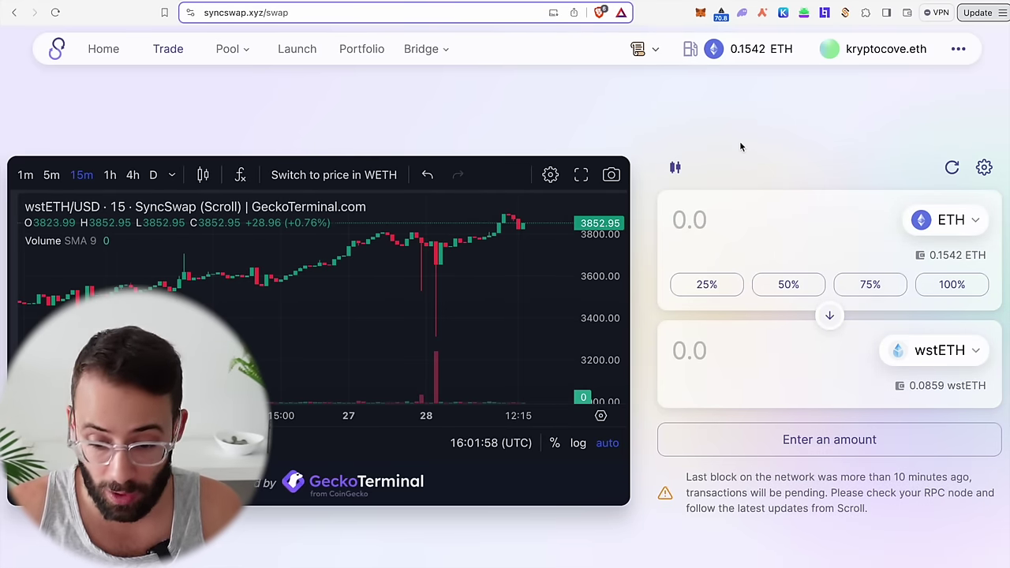
{"action": "left_click", "coordinate": [961, 222]}
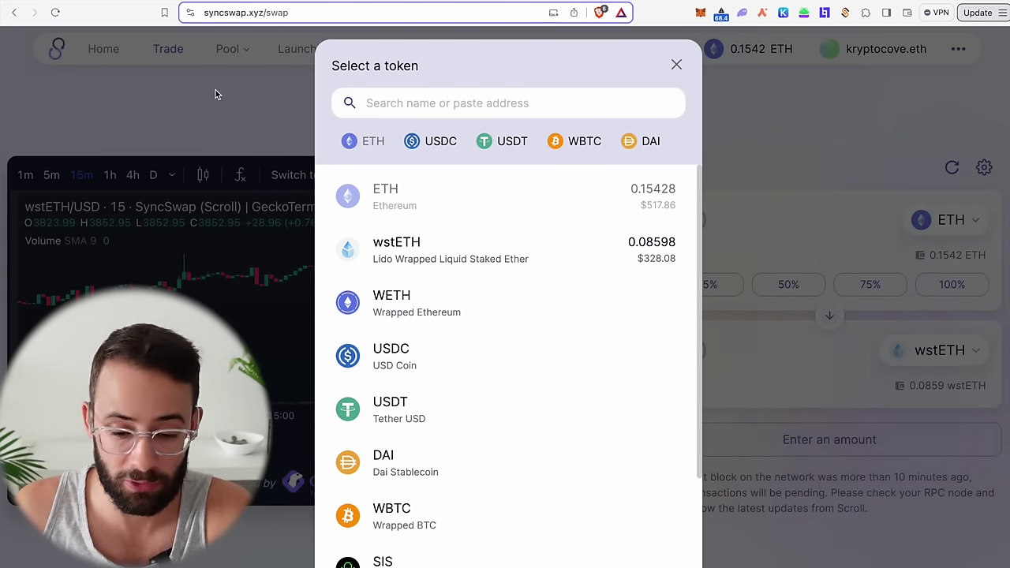
{"action": "left_click", "coordinate": [674, 66]}
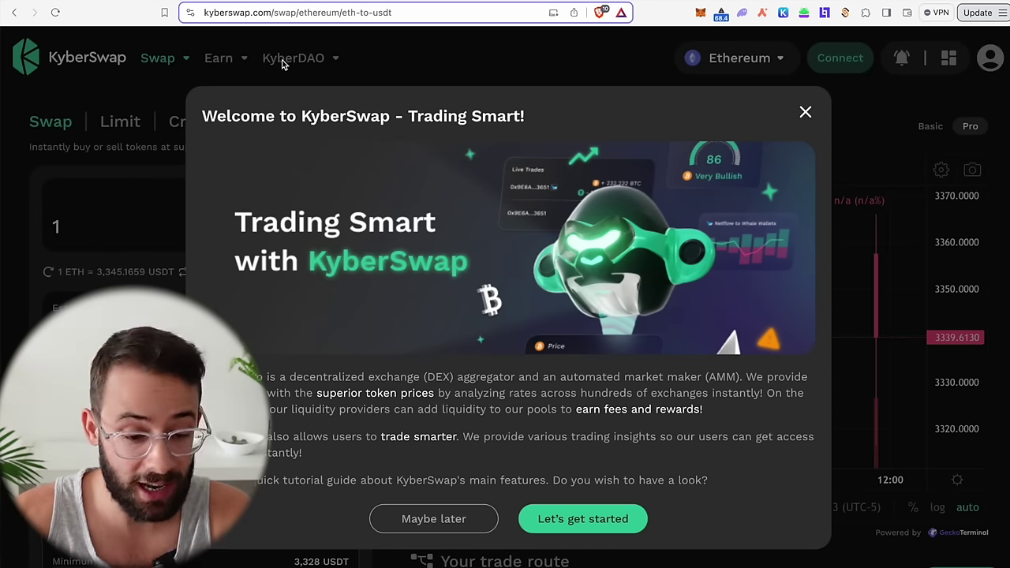
Dismiss KyberSwap's welcome message and compare the pool and earn options of SyncSwap and KyberSwap.
{"action": "left_click", "coordinate": [804, 112]}
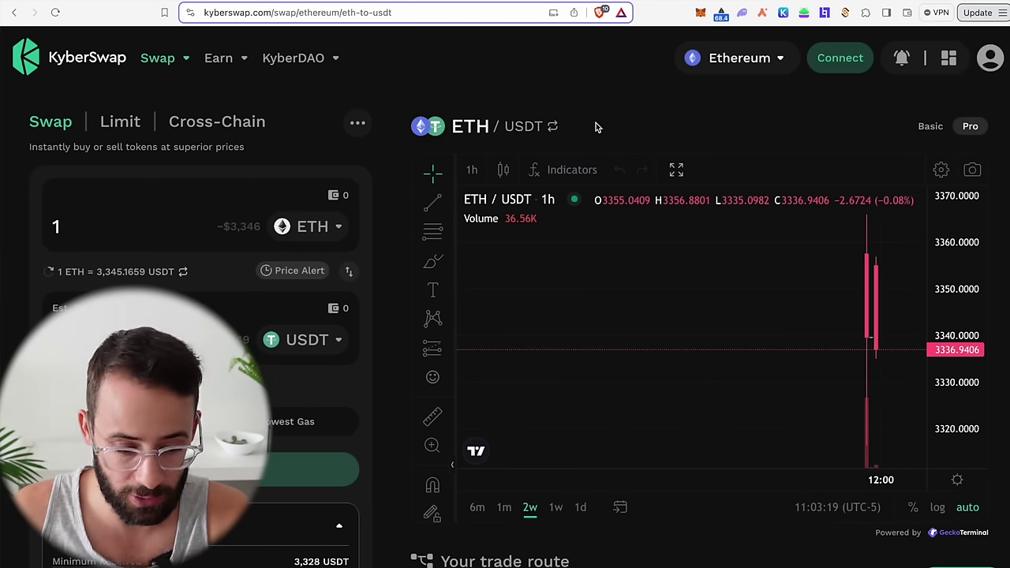
{"action": "key", "text": "ctrl+Tab"}
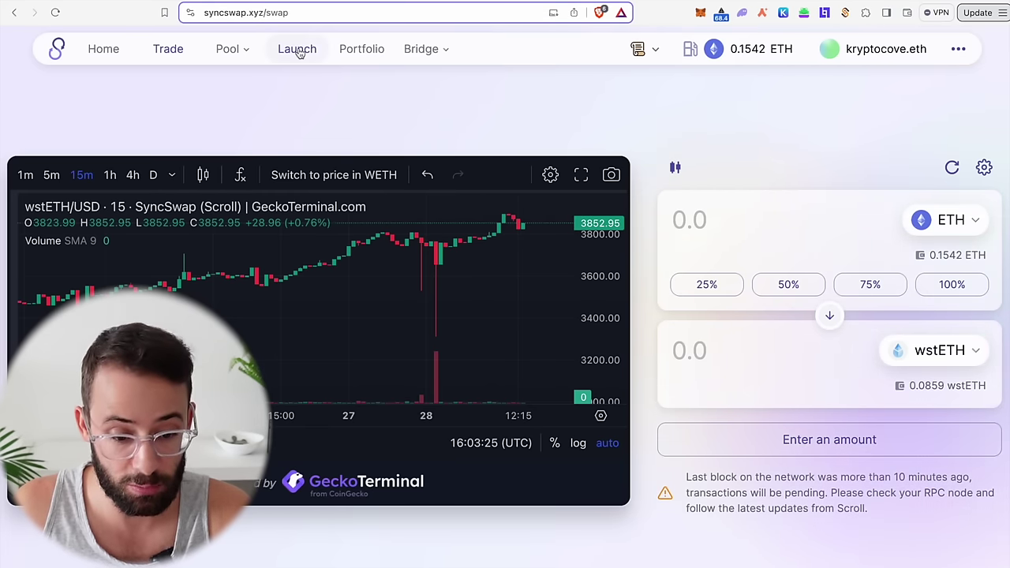
{"action": "mouse_move", "coordinate": [229, 49]}
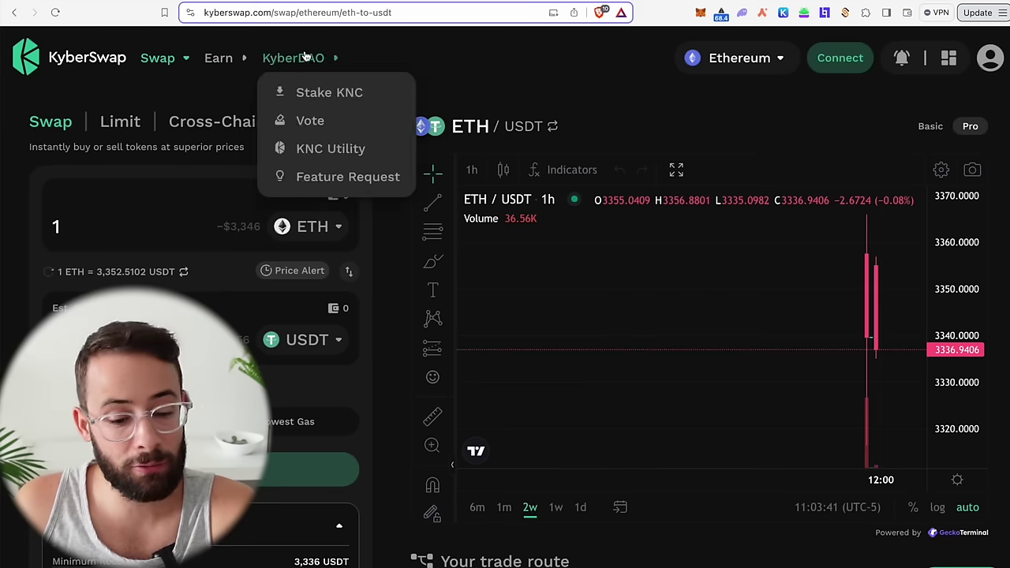
{"action": "mouse_move", "coordinate": [221, 67]}
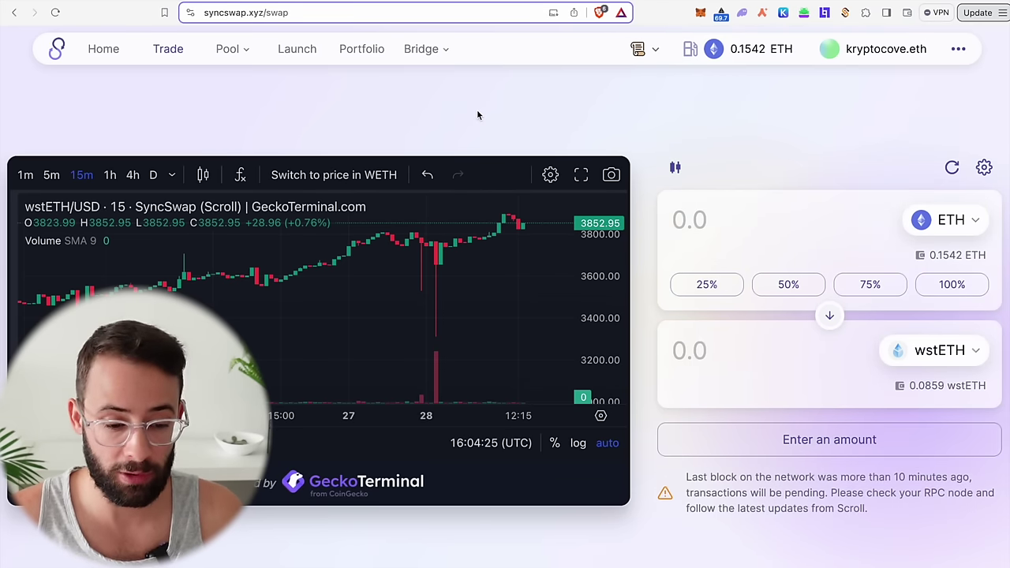
Look through SyncSwap's list of liquidity pools with their types, liquidity and APR.
{"action": "mouse_move", "coordinate": [225, 50]}
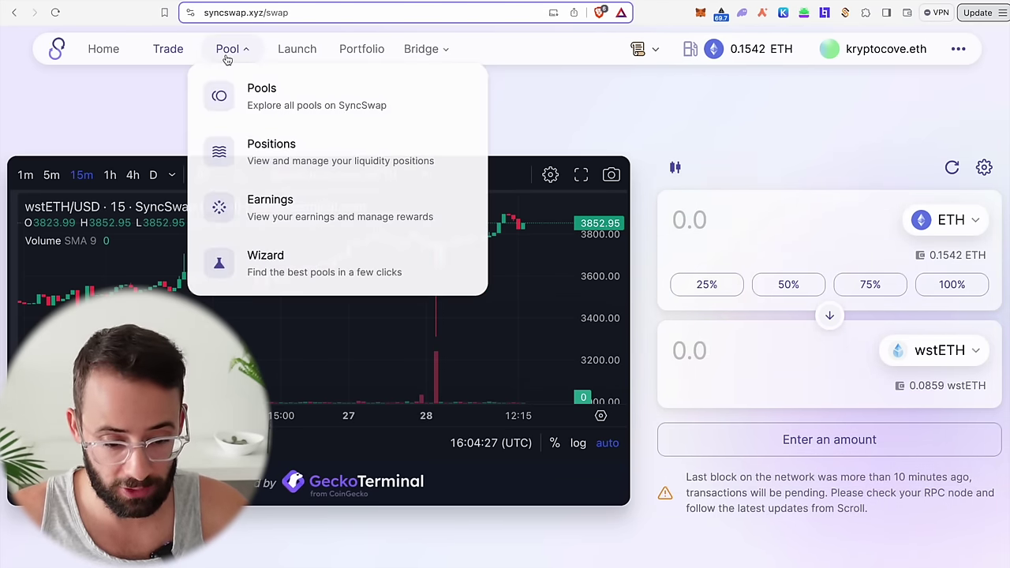
{"action": "left_click", "coordinate": [268, 93]}
{"action": "scroll", "coordinate": [194, 458], "scroll_direction": "down", "scroll_amount": 2}
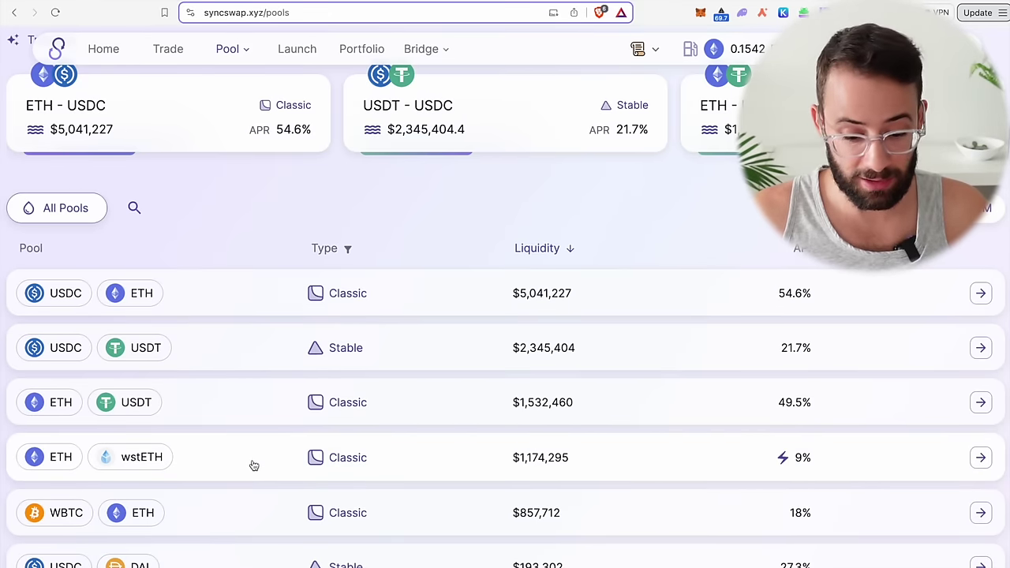
{"action": "scroll", "coordinate": [237, 462], "scroll_direction": "down", "scroll_amount": 1}
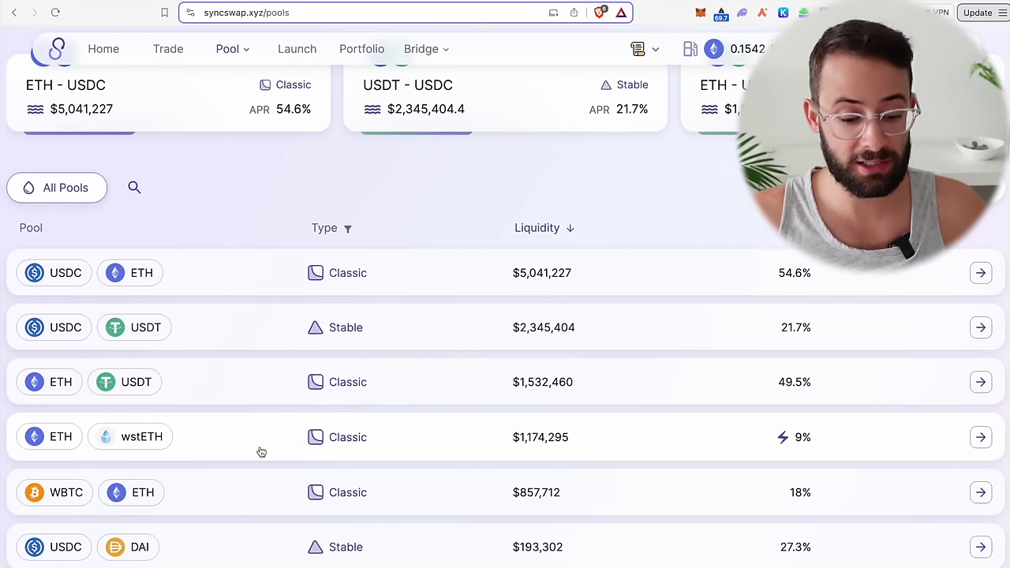
{"action": "scroll", "coordinate": [237, 442], "scroll_direction": "down", "scroll_amount": 5}
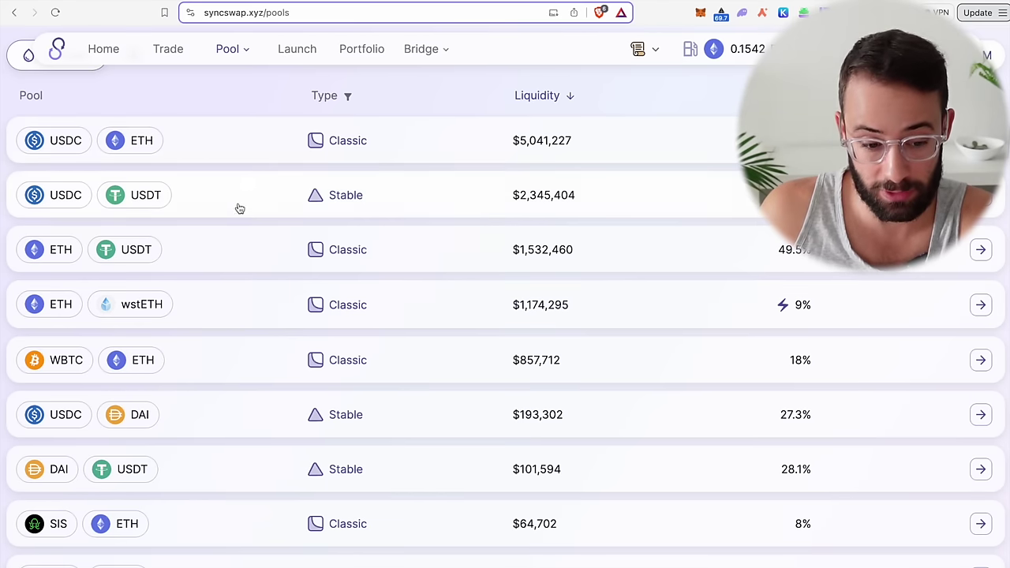
{"action": "scroll", "coordinate": [665, 173], "scroll_direction": "up", "scroll_amount": 1}
{"action": "scroll", "coordinate": [664, 168], "scroll_direction": "up", "scroll_amount": 1}
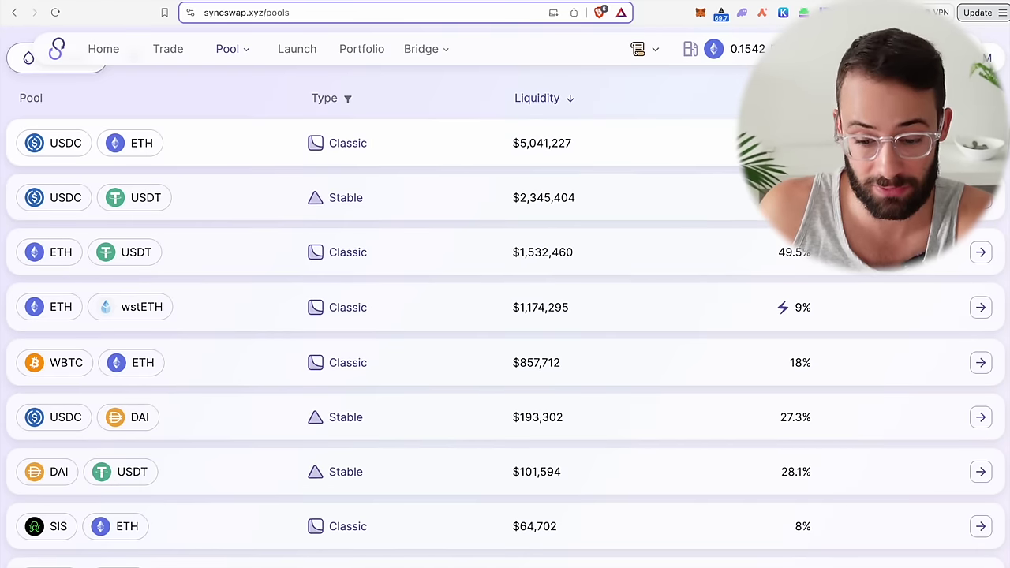
Open the ETH / wstETH classic pool and examine its assets, APR and LP rewards.
{"action": "left_click", "coordinate": [137, 316]}
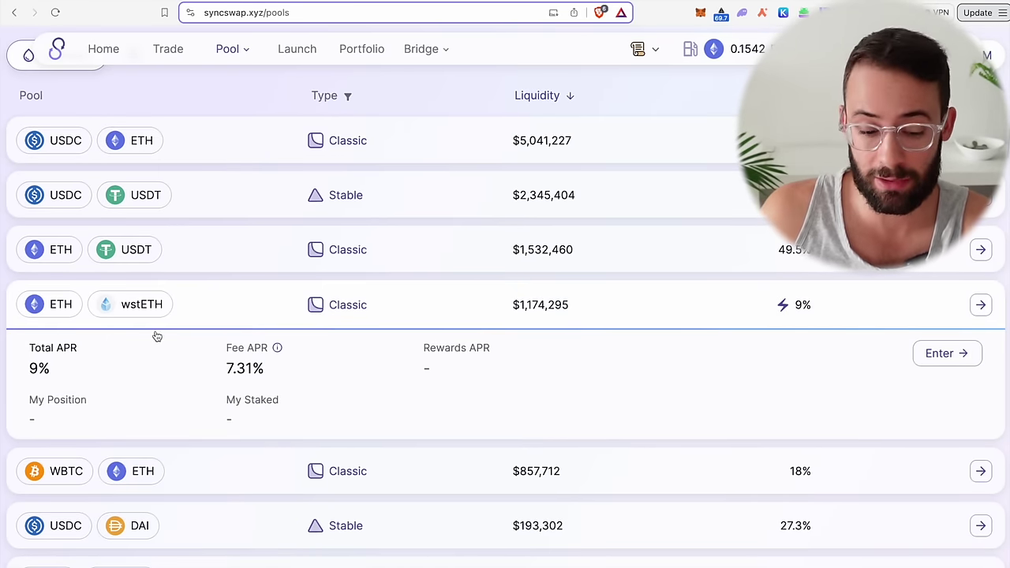
{"action": "scroll", "coordinate": [348, 375], "scroll_direction": "down", "scroll_amount": 1}
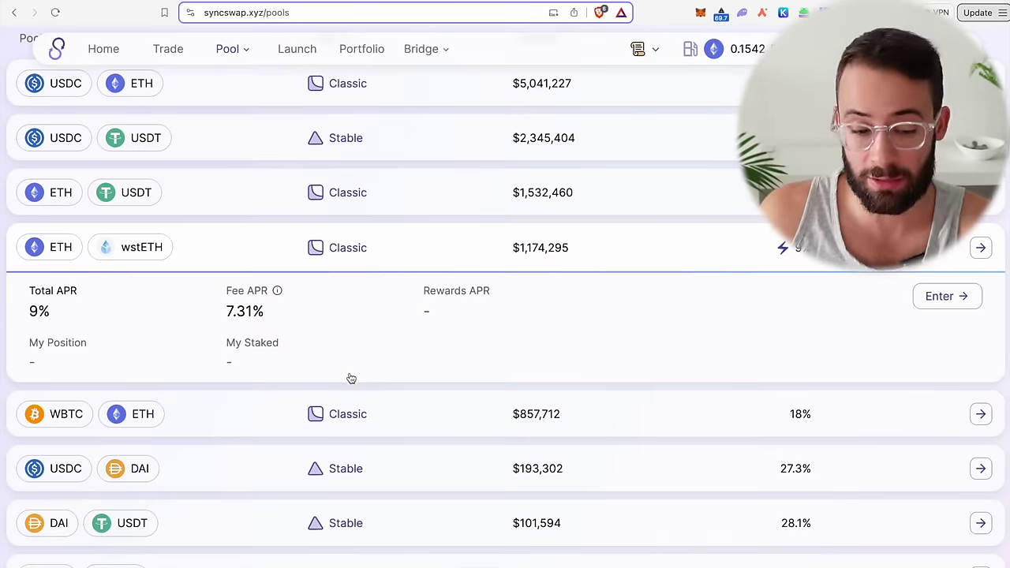
{"action": "left_click", "coordinate": [377, 323]}
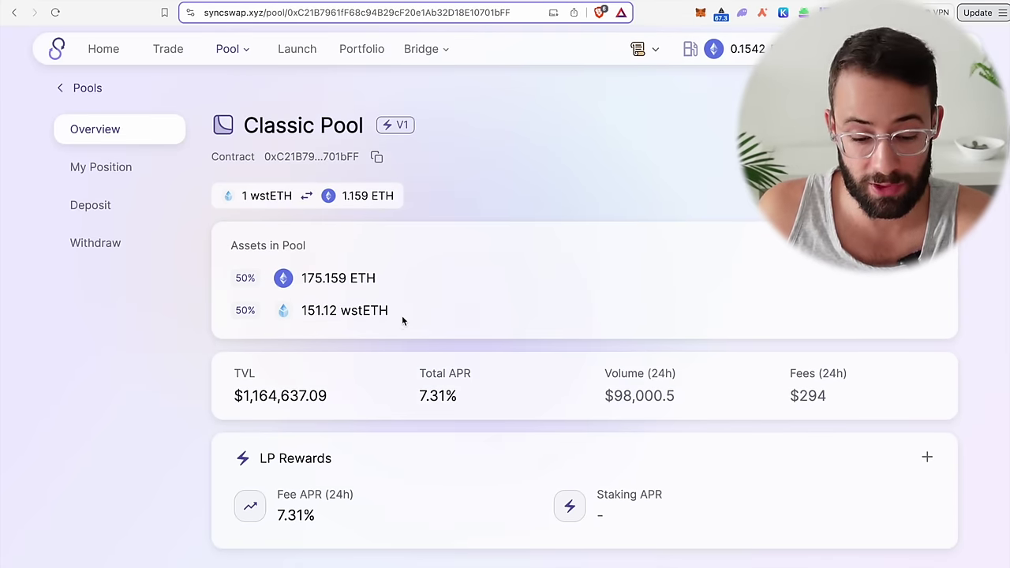
{"action": "scroll", "coordinate": [420, 336], "scroll_direction": "down", "scroll_amount": 1}
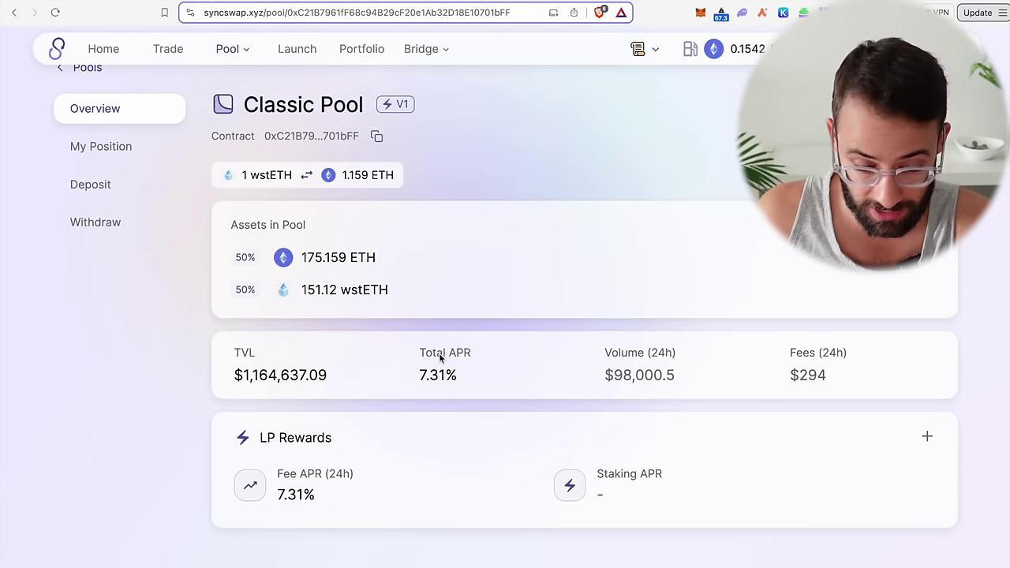
{"action": "scroll", "coordinate": [440, 359], "scroll_direction": "up", "scroll_amount": 1}
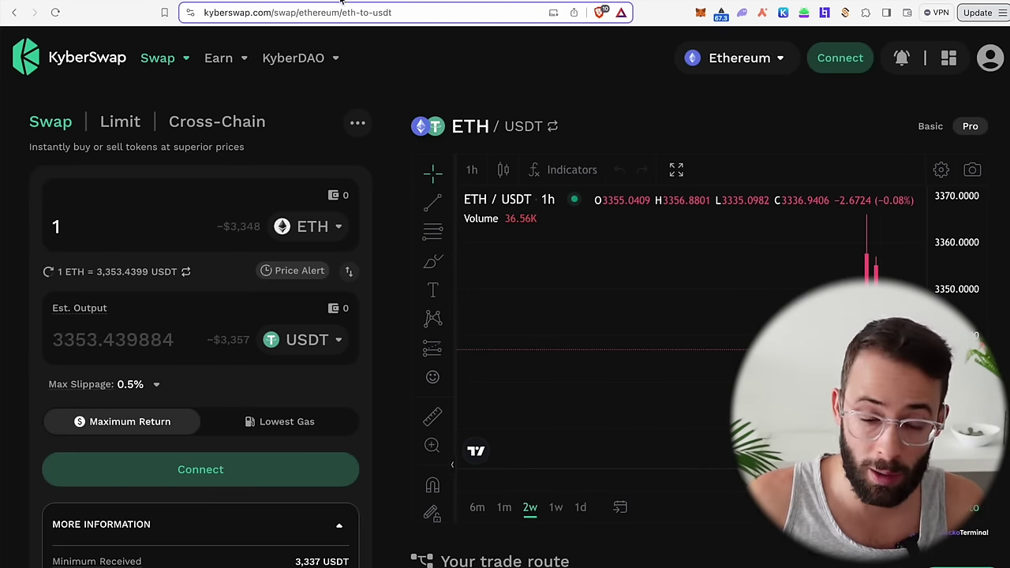
View Aave's Scroll market, then the LayerBank and Cog Finance lending protocols.
{"action": "left_click", "coordinate": [426, 0]}
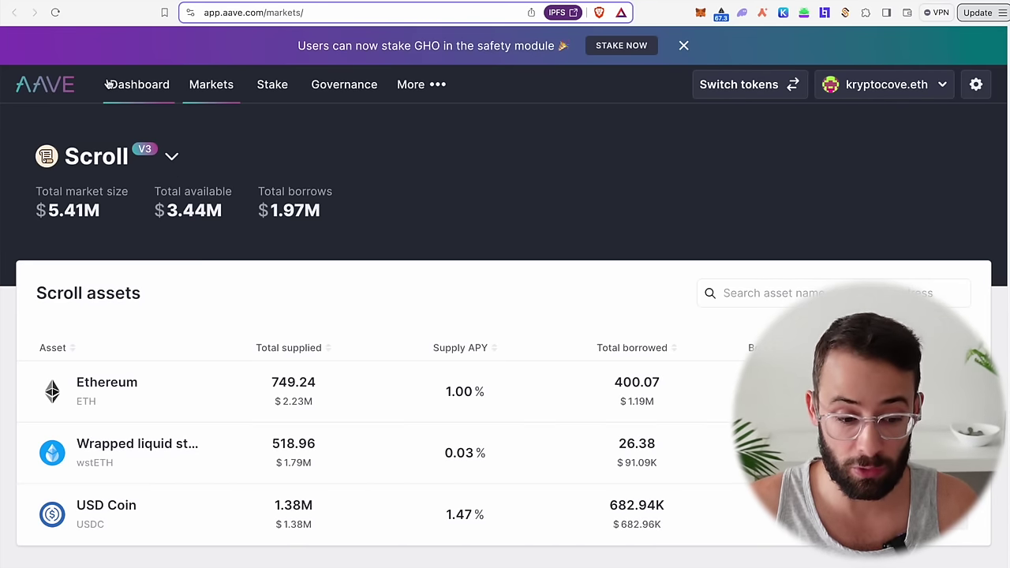
{"action": "left_click", "coordinate": [476, 2]}
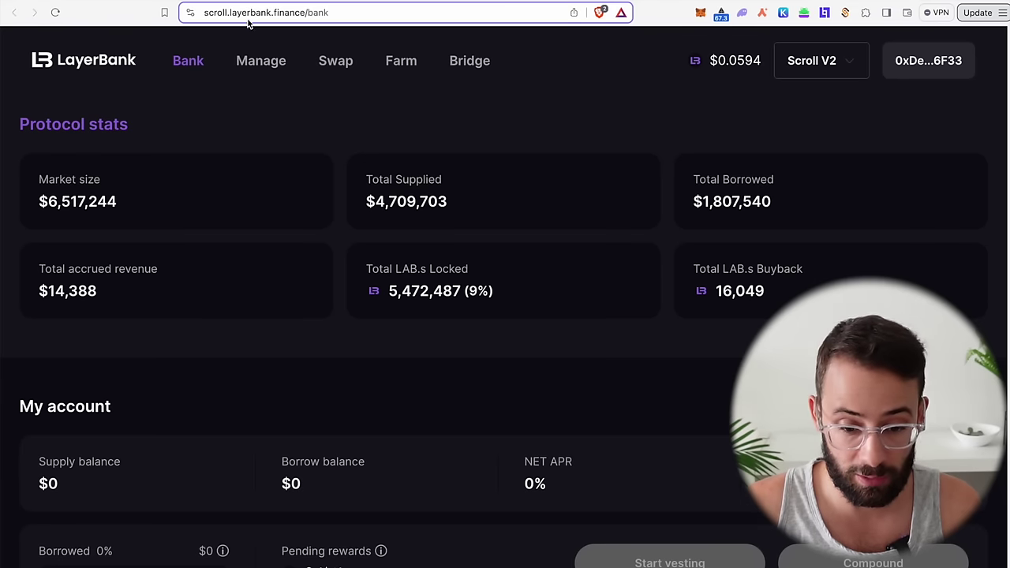
{"action": "key", "text": "ctrl+Tab"}
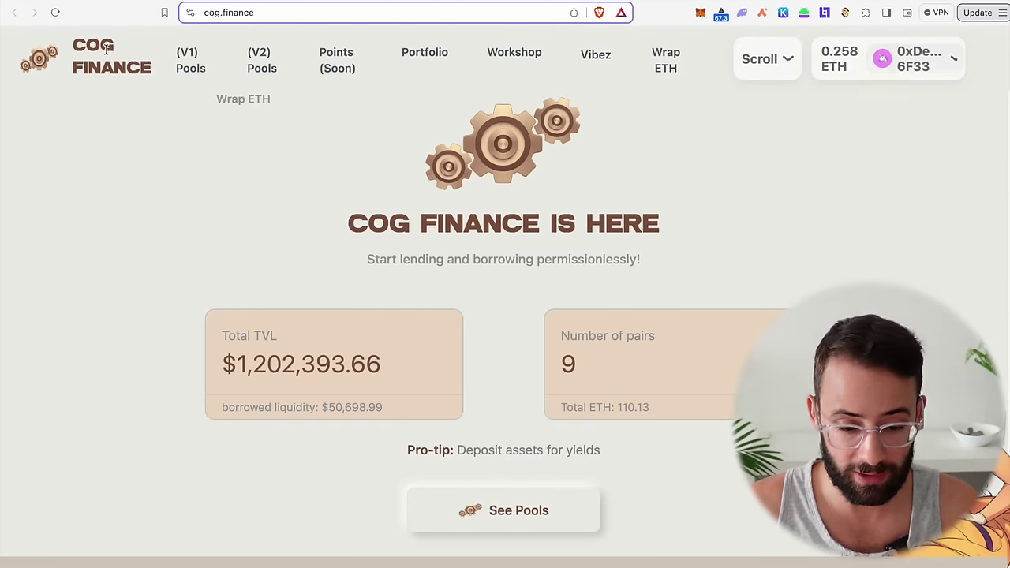
Go back to LayerBank, open the wstETH market for supplying and enter an amount of 0.01.
{"action": "key", "text": "ctrl+Tab"}
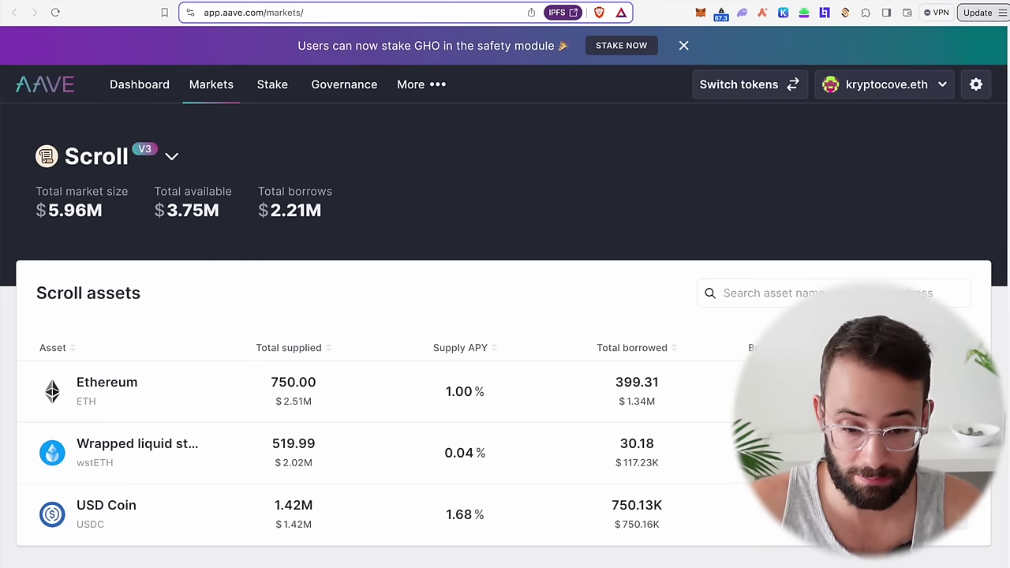
{"action": "left_click", "coordinate": [442, 2]}
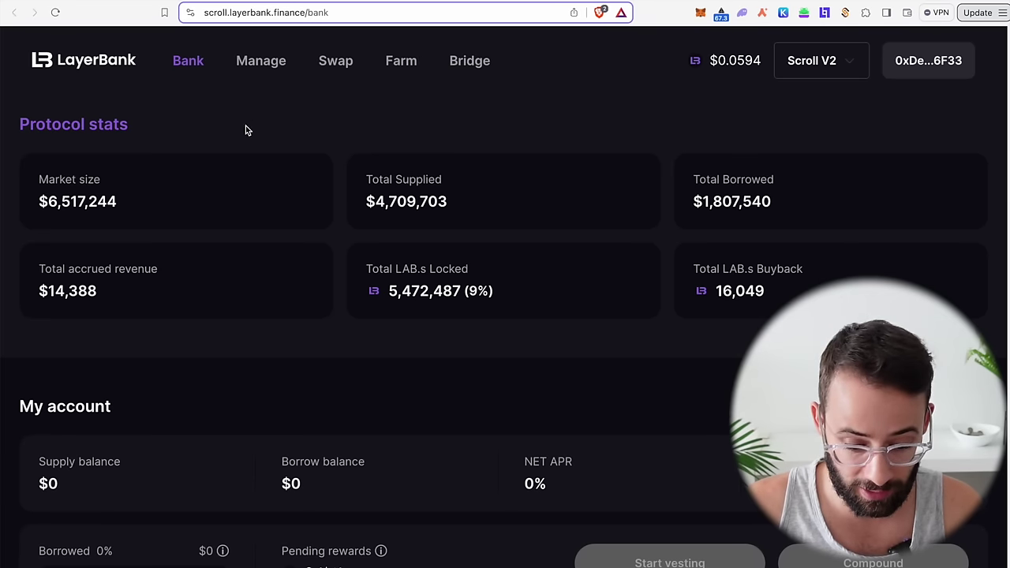
{"action": "scroll", "coordinate": [405, 232], "scroll_direction": "down", "scroll_amount": 5}
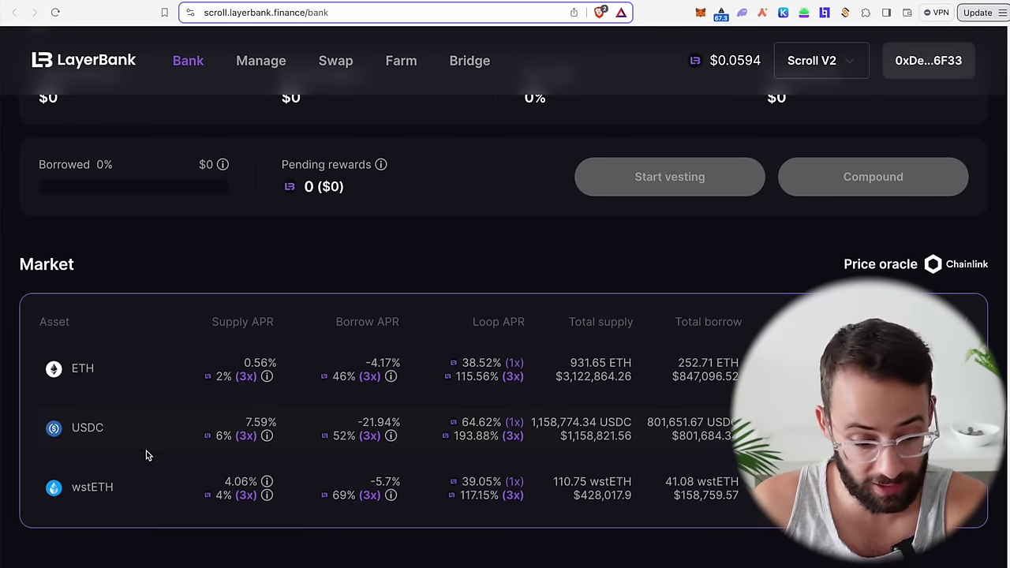
{"action": "left_click", "coordinate": [145, 489]}
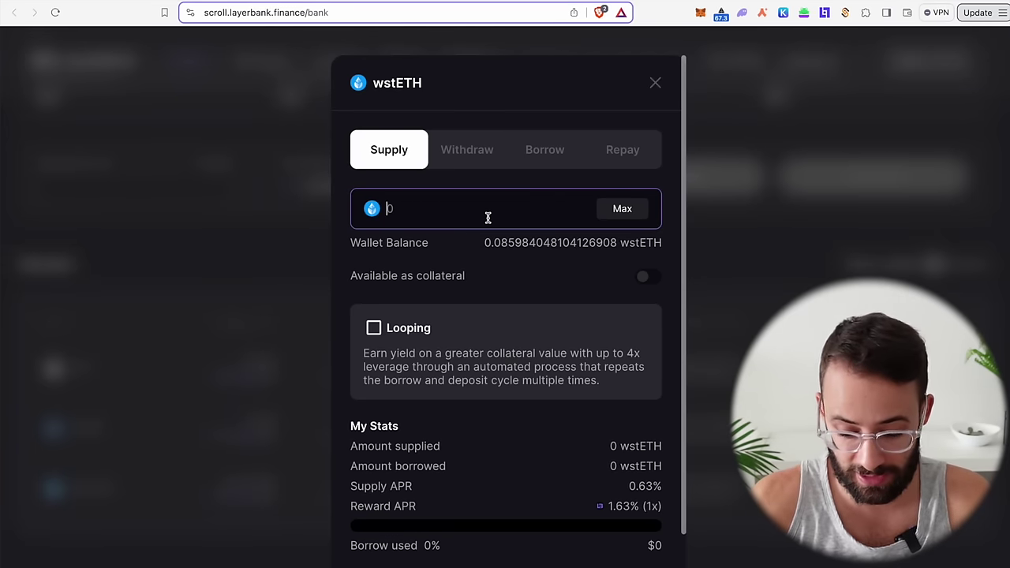
{"action": "type", "text": "0.01"}
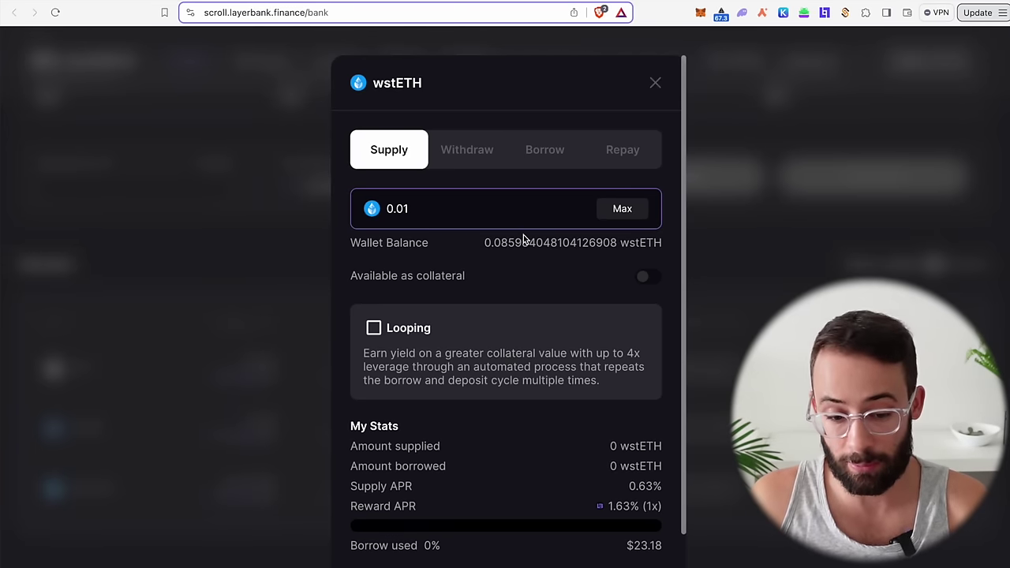
Review the supply APR and reward APR in the wstETH supply form's stats.
{"action": "scroll", "coordinate": [405, 172], "scroll_direction": "down", "scroll_amount": 2}
{"action": "scroll", "coordinate": [498, 318], "scroll_direction": "down", "scroll_amount": 1}
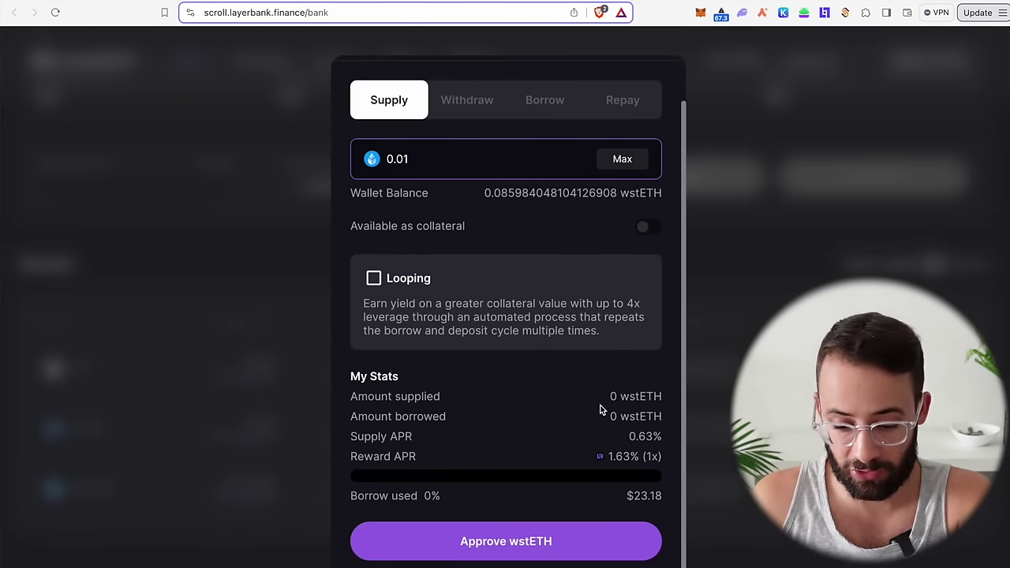
{"action": "double_click", "coordinate": [636, 442]}
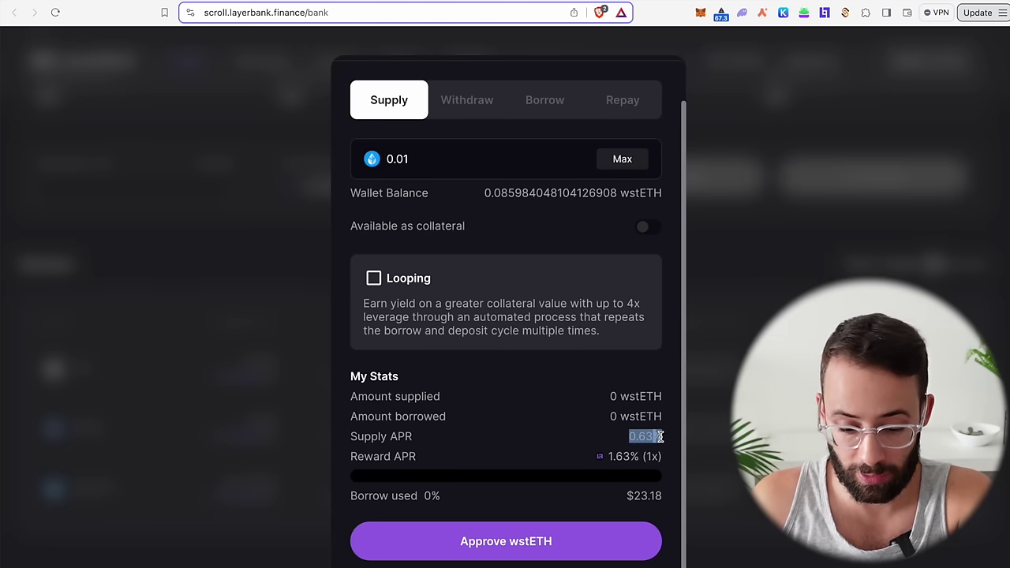
{"action": "scroll", "coordinate": [593, 473], "scroll_direction": "up", "scroll_amount": 3}
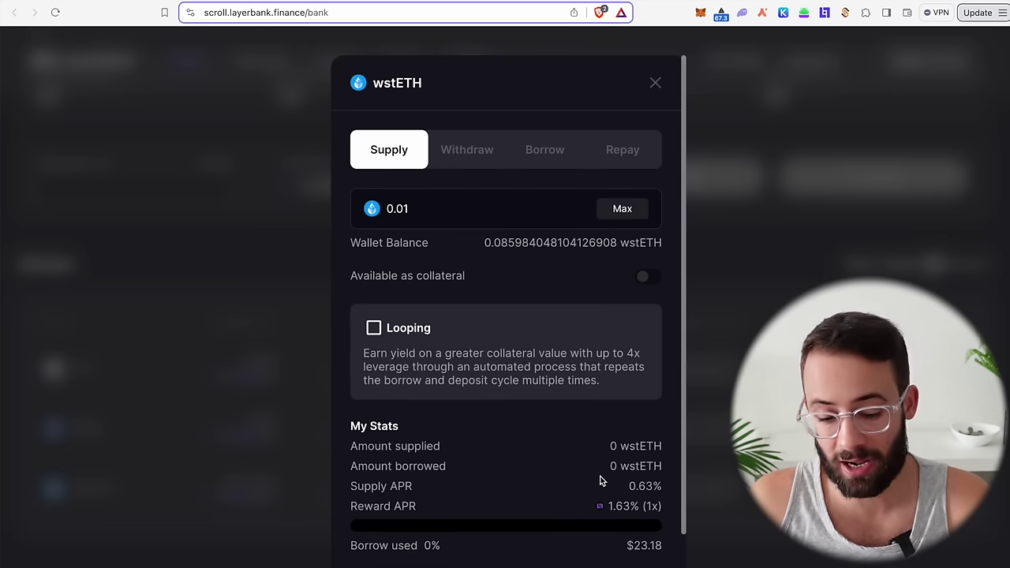
{"action": "left_click_drag", "start_coordinate": [660, 488], "coordinate": [623, 481]}
Change the wstETH supply amount to 0.03.
{"action": "left_click", "coordinate": [424, 207]}
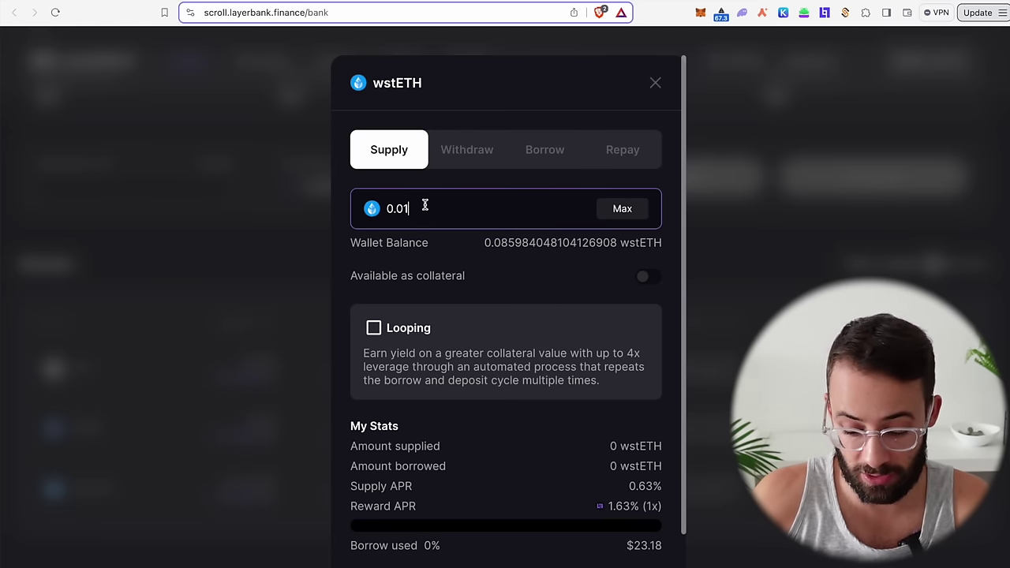
{"action": "key", "text": "BackSpace"}
{"action": "key", "text": "BackSpace"}
{"action": "key", "text": "BackSpace"}
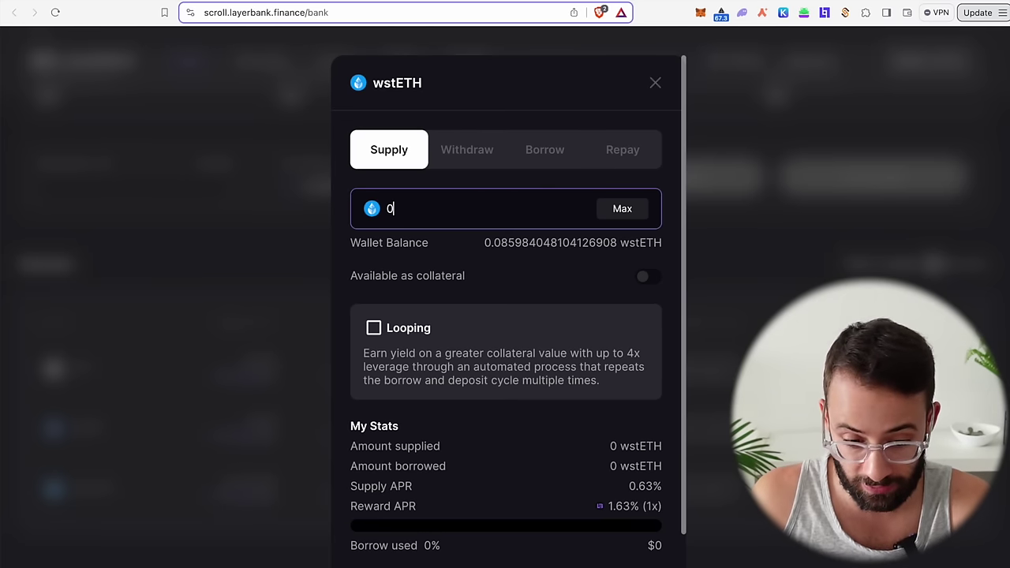
{"action": "key", "text": "BackSpace"}
{"action": "type", "text": "3"}
{"action": "key", "text": "BackSpace"}
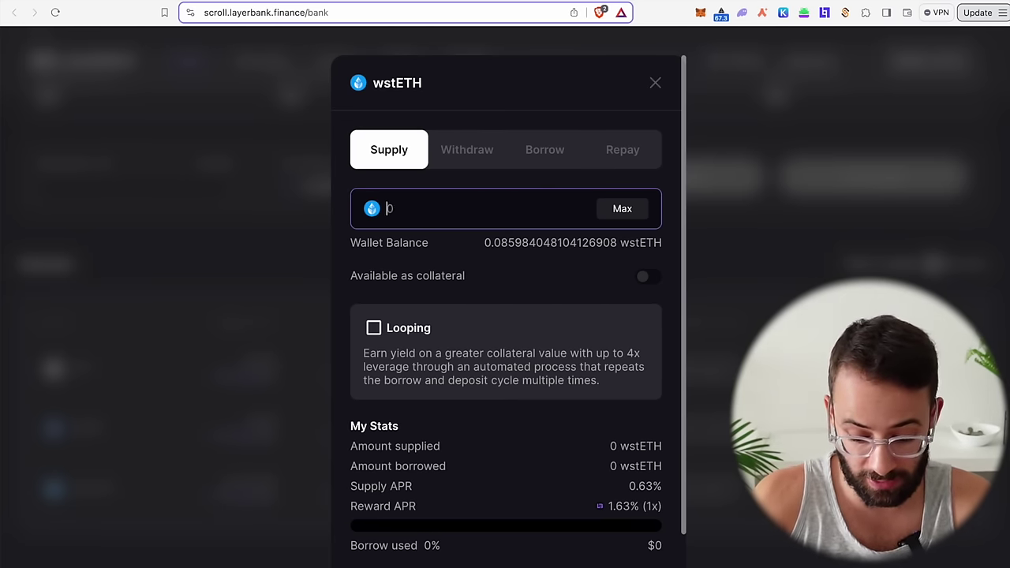
{"action": "type", "text": "0.03"}
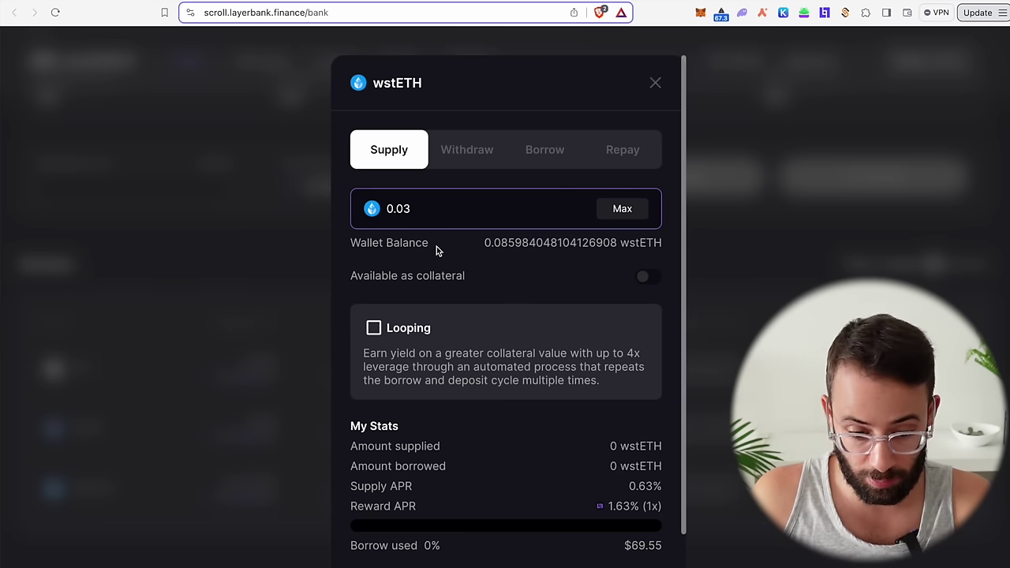
Approve wstETH for LayerBank and go through the spending cap request in MetaMask.
{"action": "scroll", "coordinate": [437, 247], "scroll_direction": "down", "scroll_amount": 1}
{"action": "left_click", "coordinate": [530, 539]}
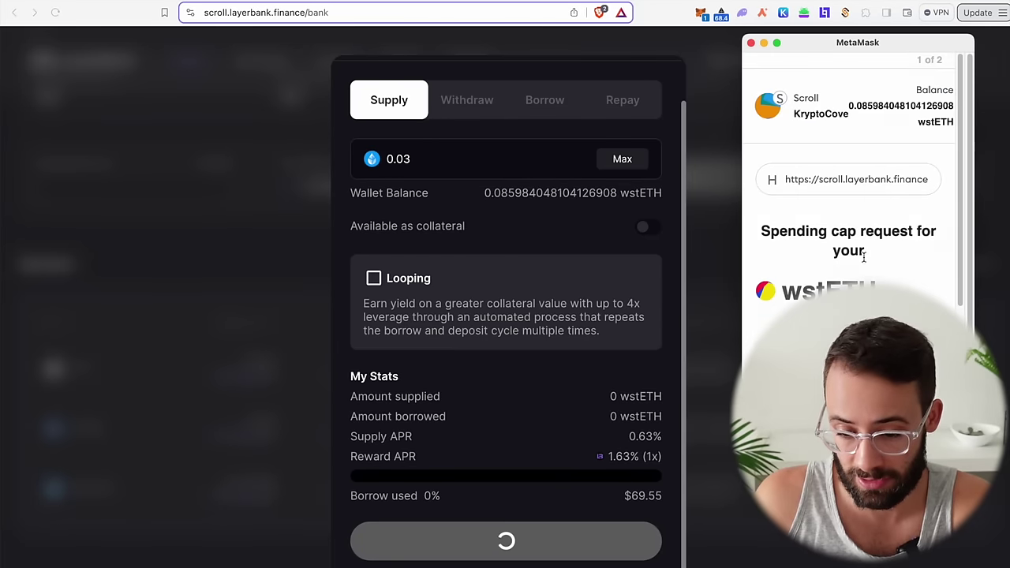
{"action": "scroll", "coordinate": [871, 260], "scroll_direction": "down", "scroll_amount": 3}
{"action": "scroll", "coordinate": [858, 237], "scroll_direction": "down", "scroll_amount": 2}
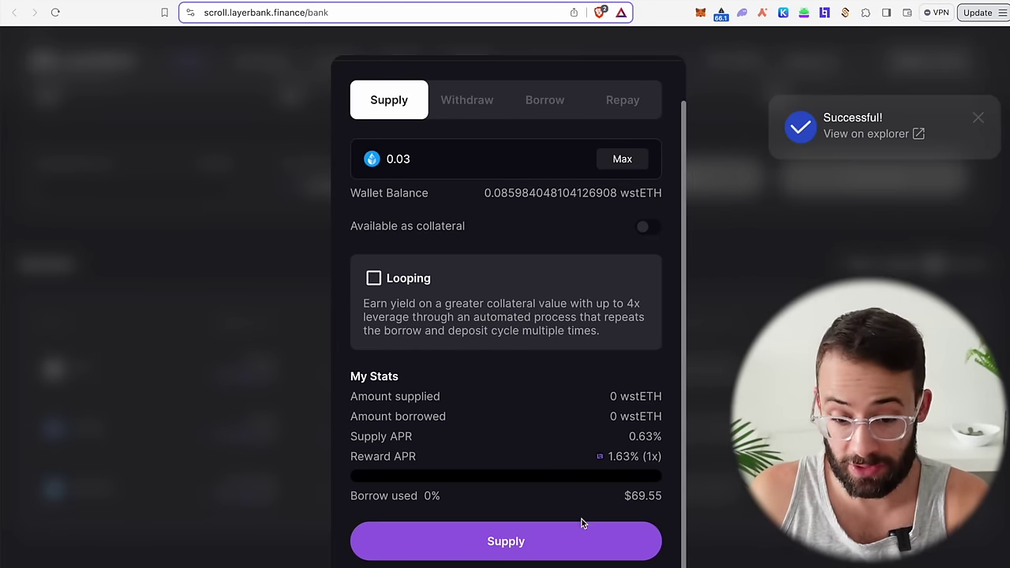
Supply the 0.03 wstETH to LayerBank and confirm the transaction in MetaMask.
{"action": "left_click", "coordinate": [517, 542]}
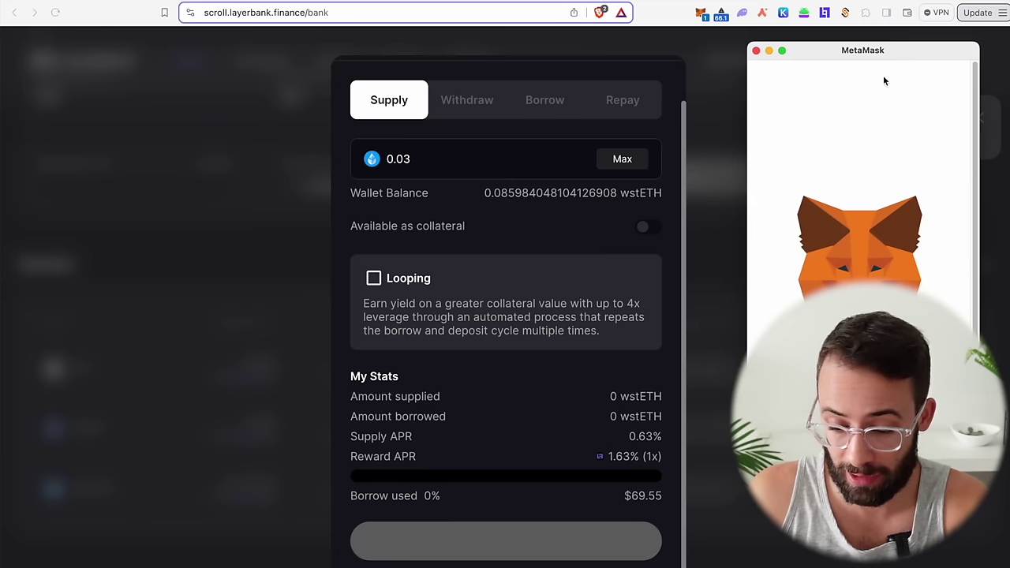
{"action": "scroll", "coordinate": [906, 260], "scroll_direction": "down", "scroll_amount": 5}
{"action": "left_click", "coordinate": [915, 543]}
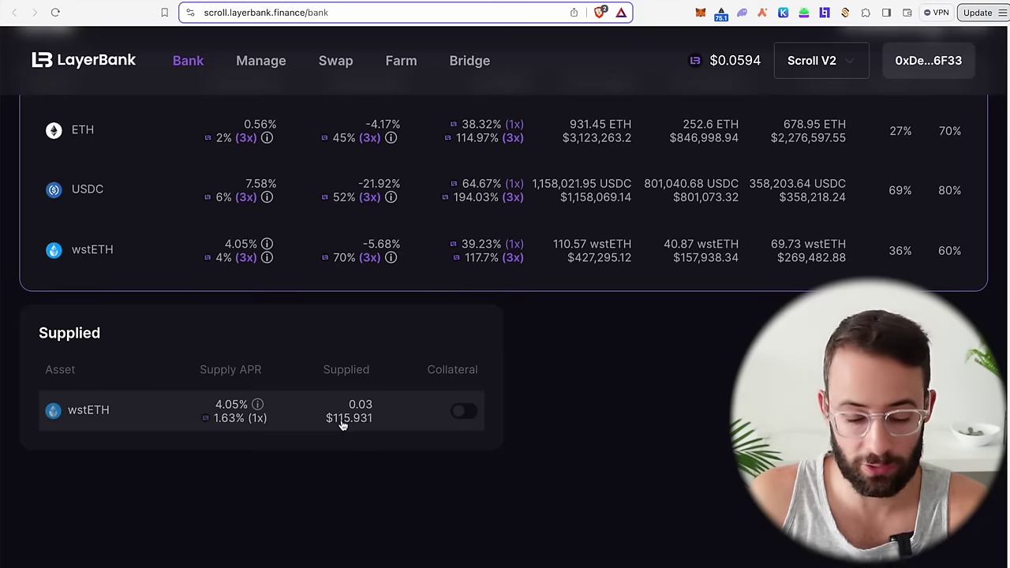
Examine the supplied wstETH position, the account's supply balance and the protocol stats on LayerBank.
{"action": "scroll", "coordinate": [355, 410], "scroll_direction": "up", "scroll_amount": 1}
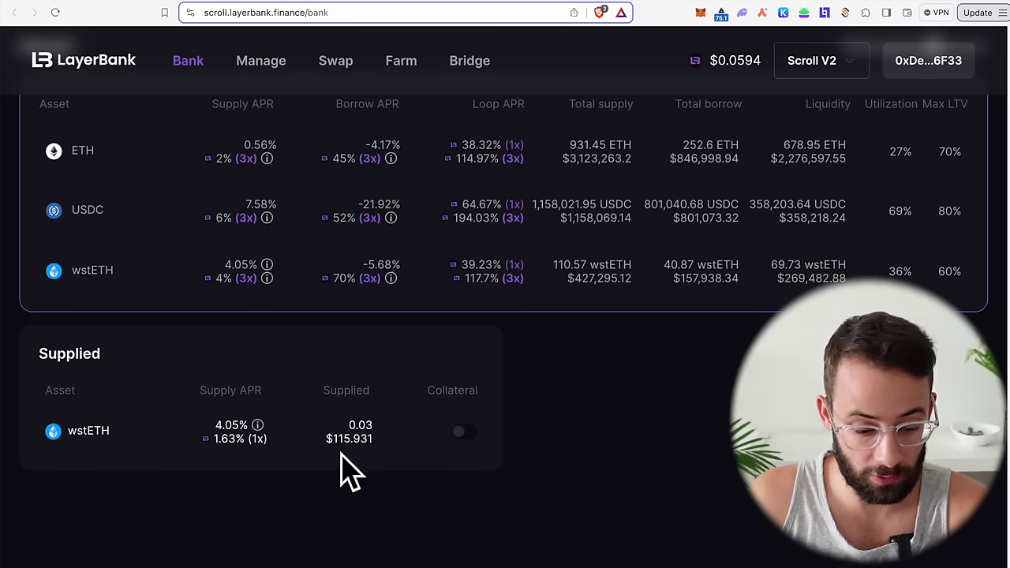
{"action": "scroll", "coordinate": [349, 450], "scroll_direction": "up", "scroll_amount": 5}
{"action": "scroll", "coordinate": [225, 447], "scroll_direction": "up", "scroll_amount": 10}
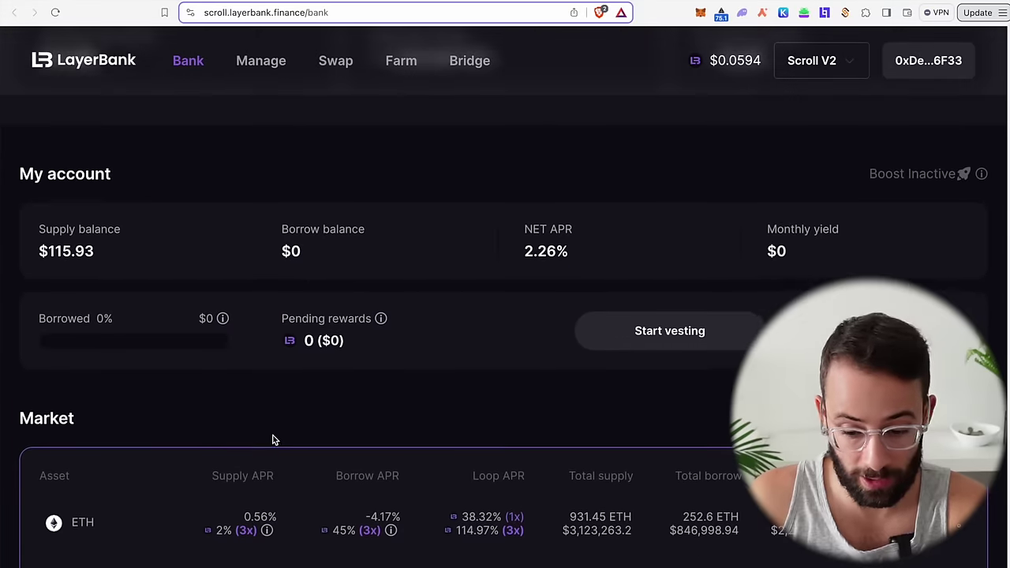
{"action": "scroll", "coordinate": [421, 443], "scroll_direction": "down", "scroll_amount": 10}
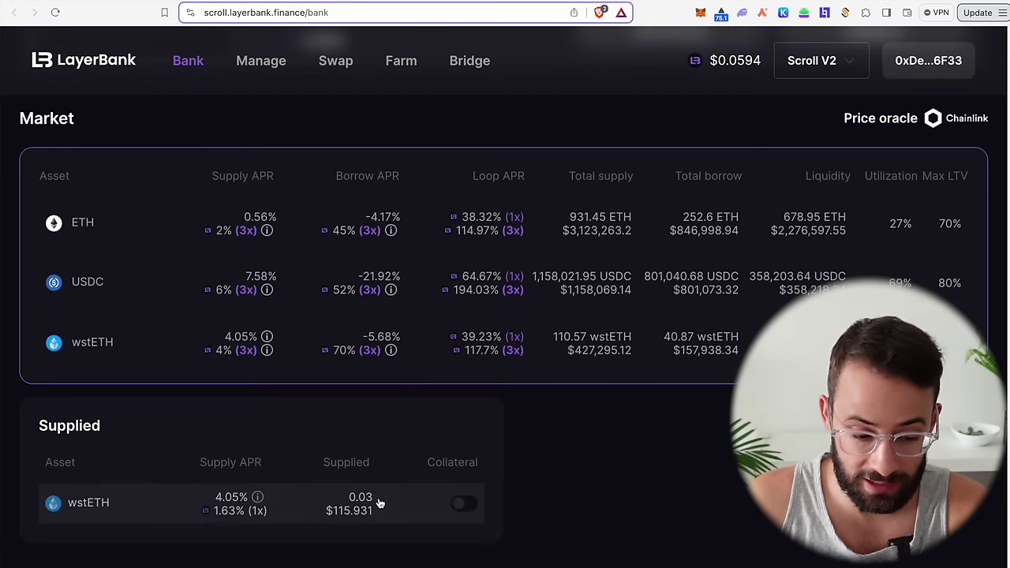
{"action": "scroll", "coordinate": [191, 282], "scroll_direction": "up", "scroll_amount": 1}
{"action": "scroll", "coordinate": [323, 304], "scroll_direction": "up", "scroll_amount": 20}
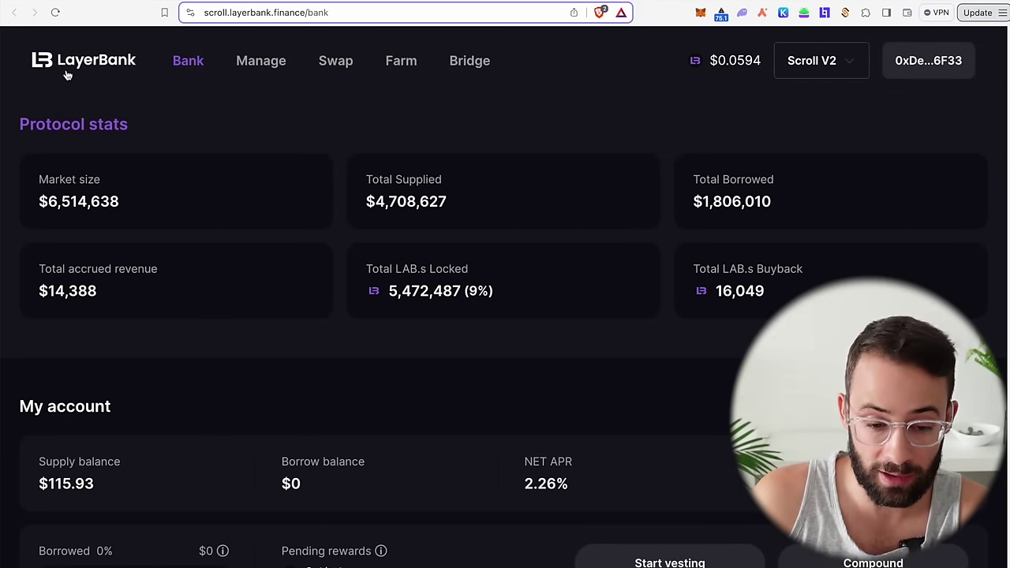
{"action": "scroll", "coordinate": [446, 205], "scroll_direction": "down", "scroll_amount": 6}
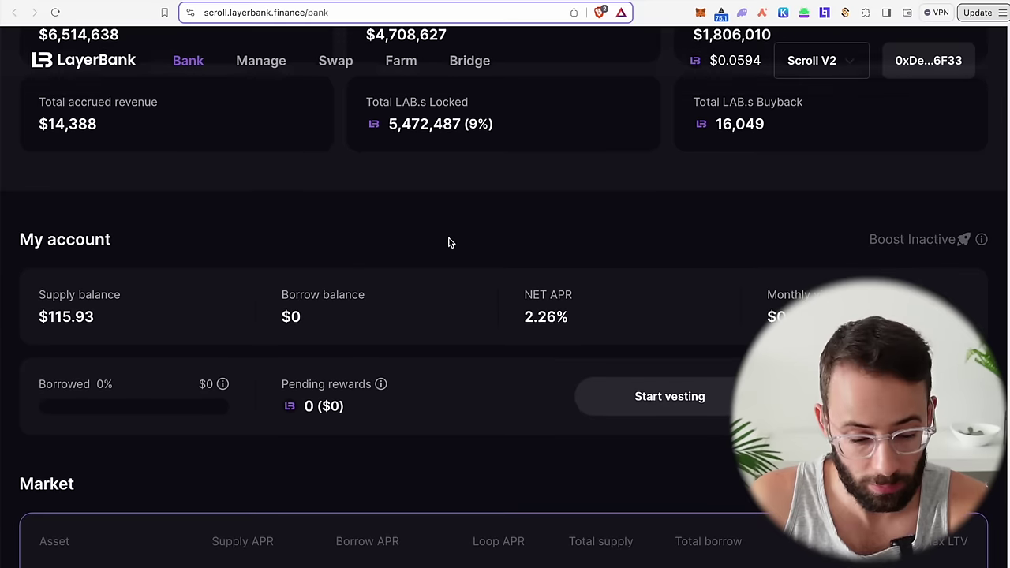
Check the borrowing terms and collateral requirement for ETH on LayerBank, and close the form.
{"action": "left_click", "coordinate": [688, 376]}
{"action": "left_click", "coordinate": [499, 206]}
{"action": "scroll", "coordinate": [528, 229], "scroll_direction": "down", "scroll_amount": 1}
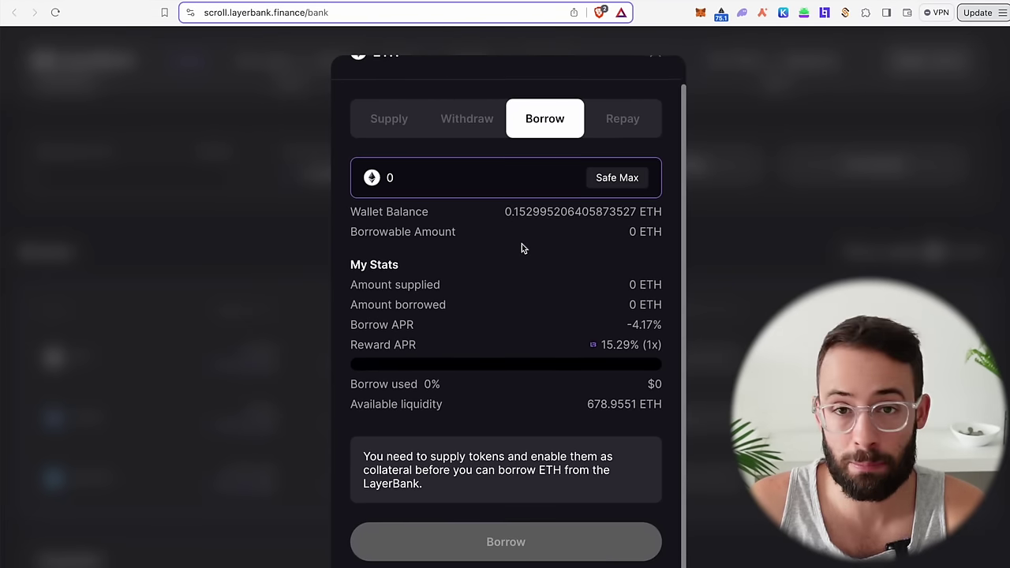
{"action": "scroll", "coordinate": [522, 244], "scroll_direction": "up", "scroll_amount": 1}
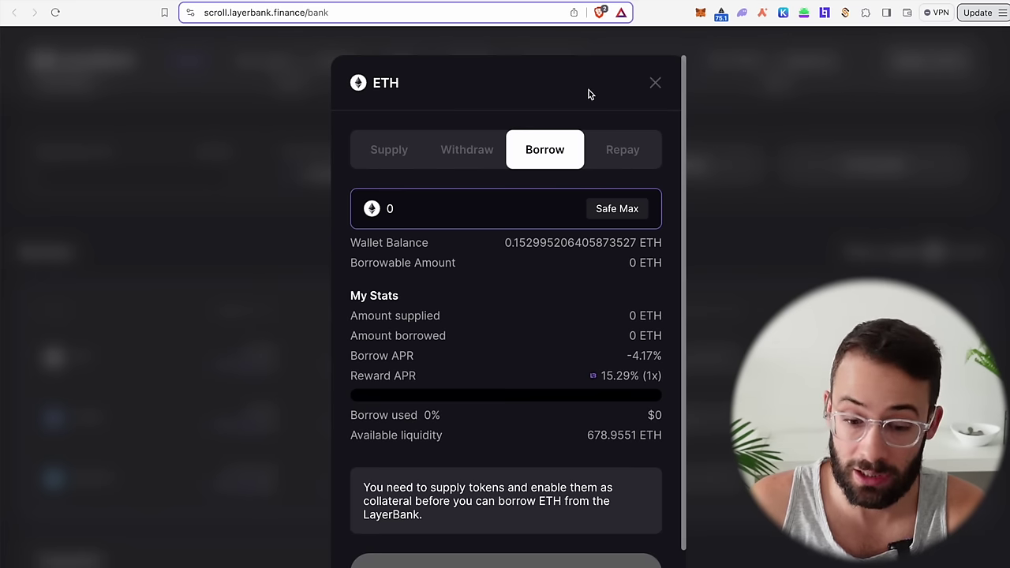
{"action": "left_click", "coordinate": [656, 83]}
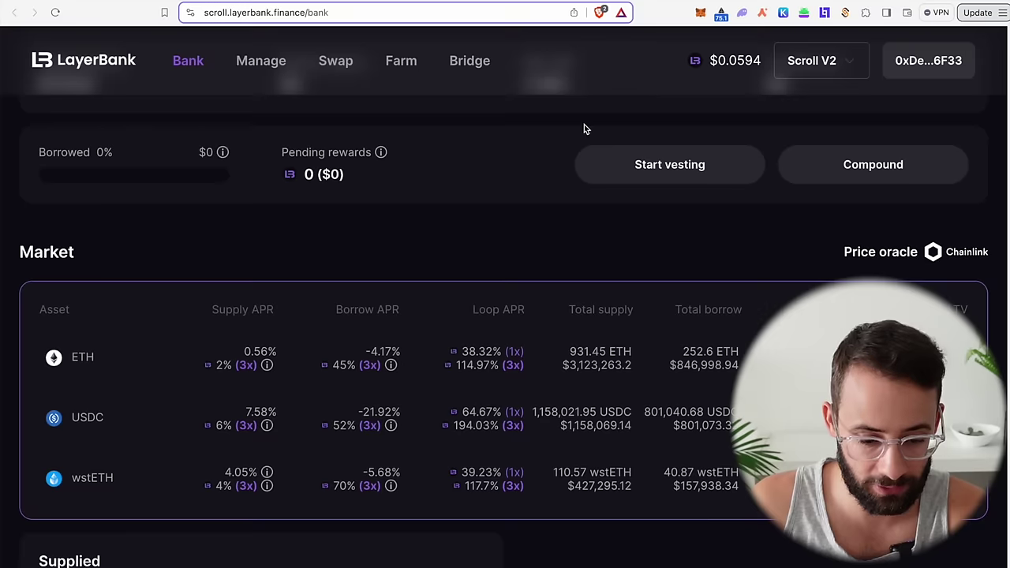
{"action": "scroll", "coordinate": [335, 192], "scroll_direction": "up", "scroll_amount": 5}
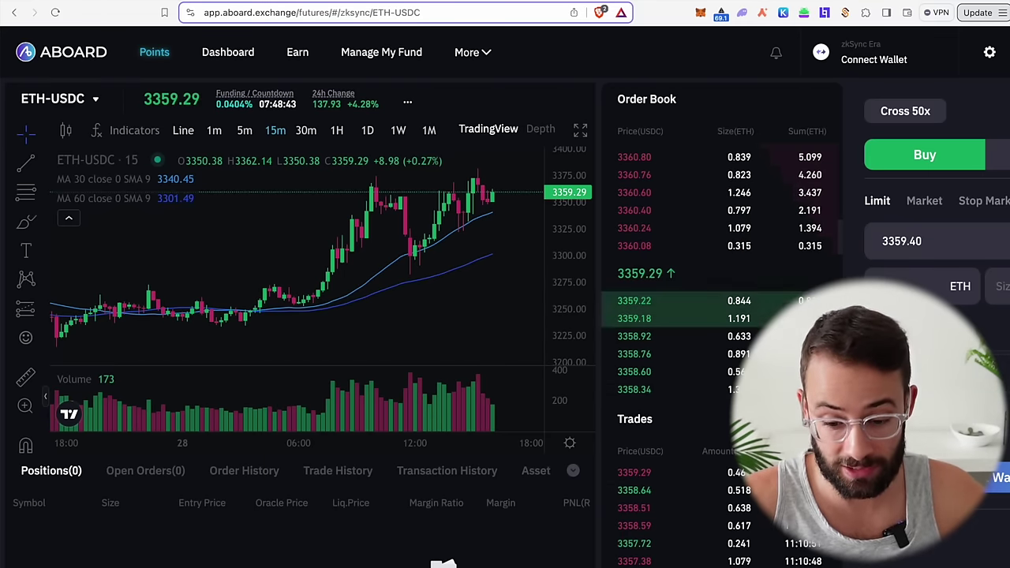
Choose Scroll as the network for the wallet connection on Aboard's ETH-USDC futures page.
{"action": "scroll", "coordinate": [504, 298], "scroll_direction": "right", "scroll_amount": 3}
{"action": "scroll", "coordinate": [505, 284], "scroll_direction": "down", "scroll_amount": 1}
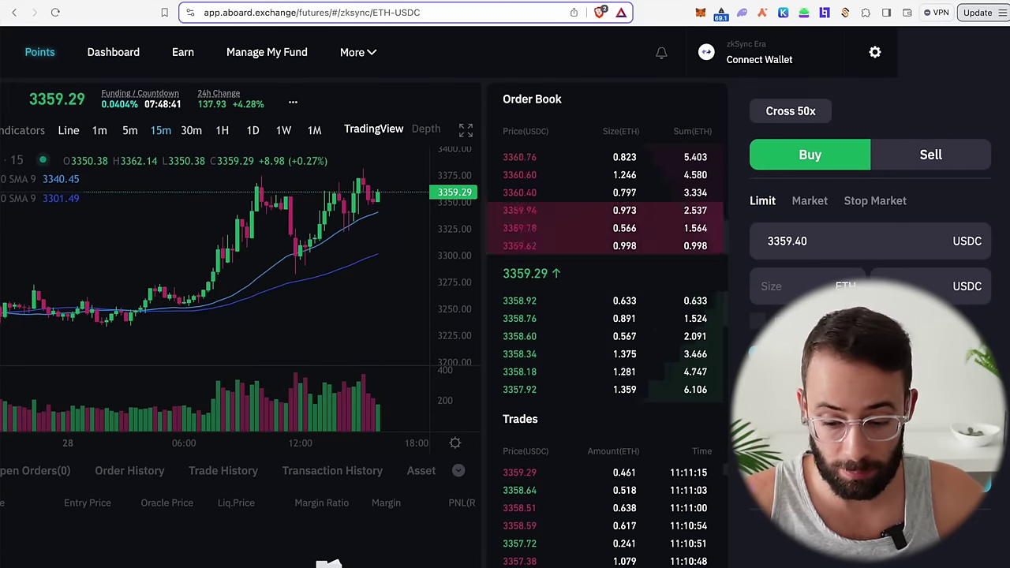
{"action": "left_click", "coordinate": [699, 57]}
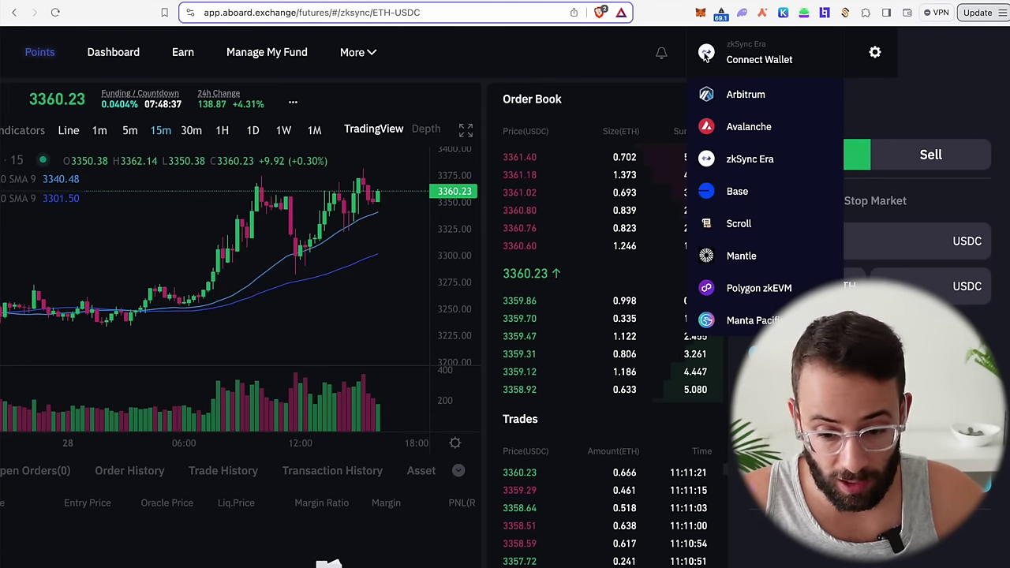
{"action": "left_click", "coordinate": [738, 223]}
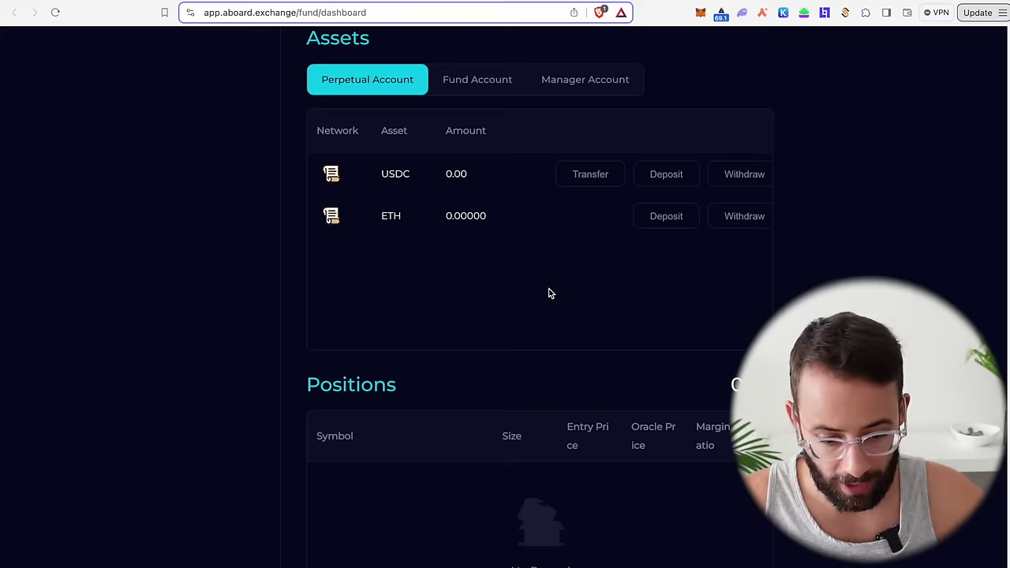
Look over the Aboard dashboard's account overview and the deposit options for USDC and ETH on Scroll.
{"action": "scroll", "coordinate": [548, 291], "scroll_direction": "up", "scroll_amount": 2}
{"action": "scroll", "coordinate": [223, 210], "scroll_direction": "up", "scroll_amount": 5}
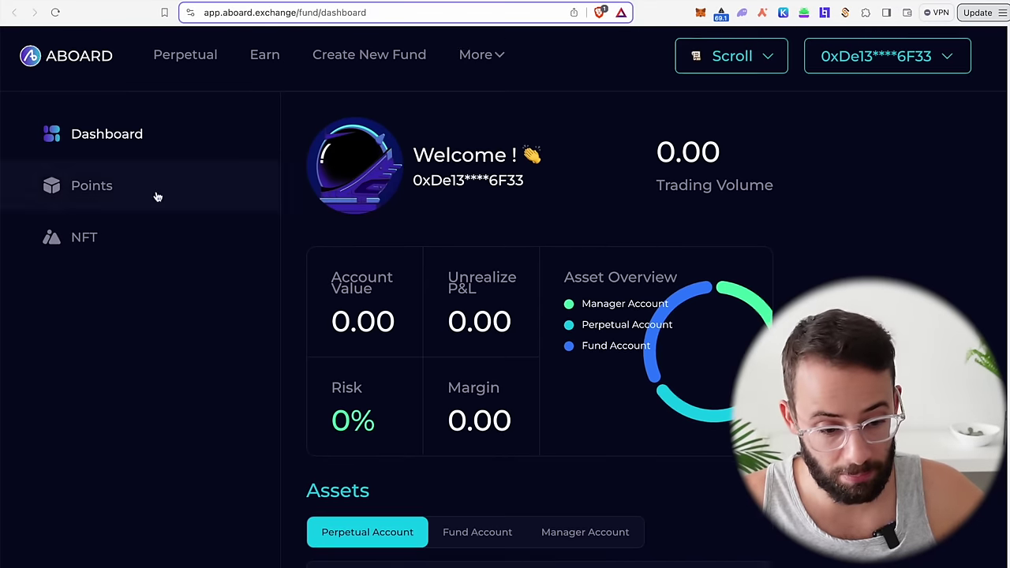
{"action": "scroll", "coordinate": [651, 368], "scroll_direction": "down", "scroll_amount": 5}
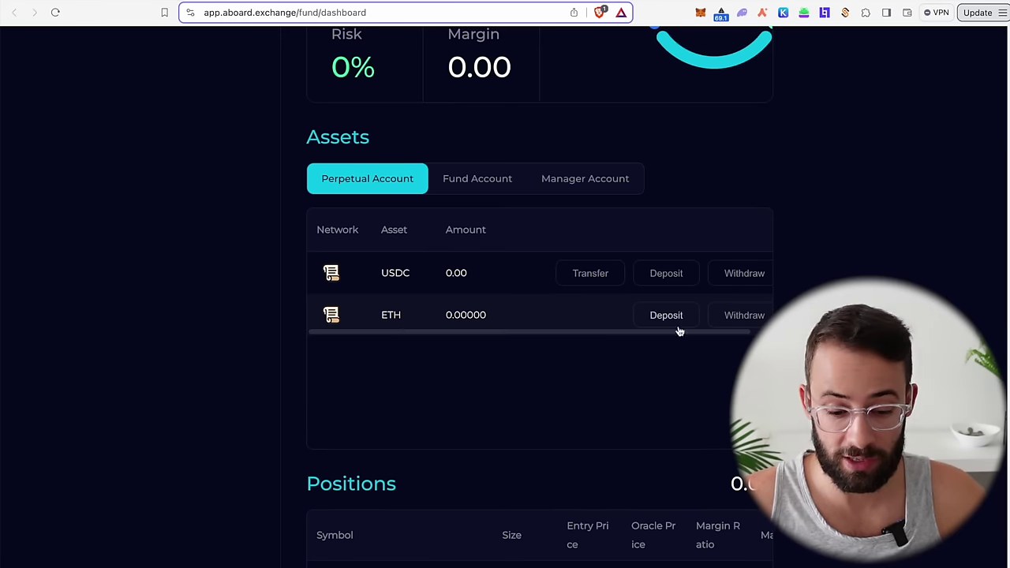
{"action": "scroll", "coordinate": [598, 252], "scroll_direction": "up", "scroll_amount": 4}
{"action": "scroll", "coordinate": [601, 232], "scroll_direction": "up", "scroll_amount": 3}
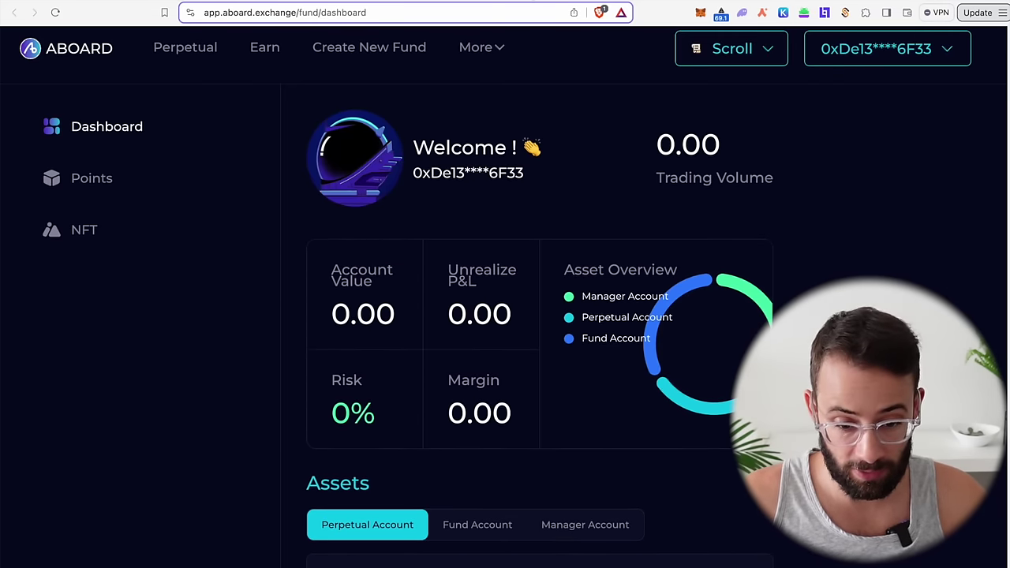
Open Aboard's perpetual trading page and view the ETH-USDC chart, order book and order form.
{"action": "left_click", "coordinate": [157, 45]}
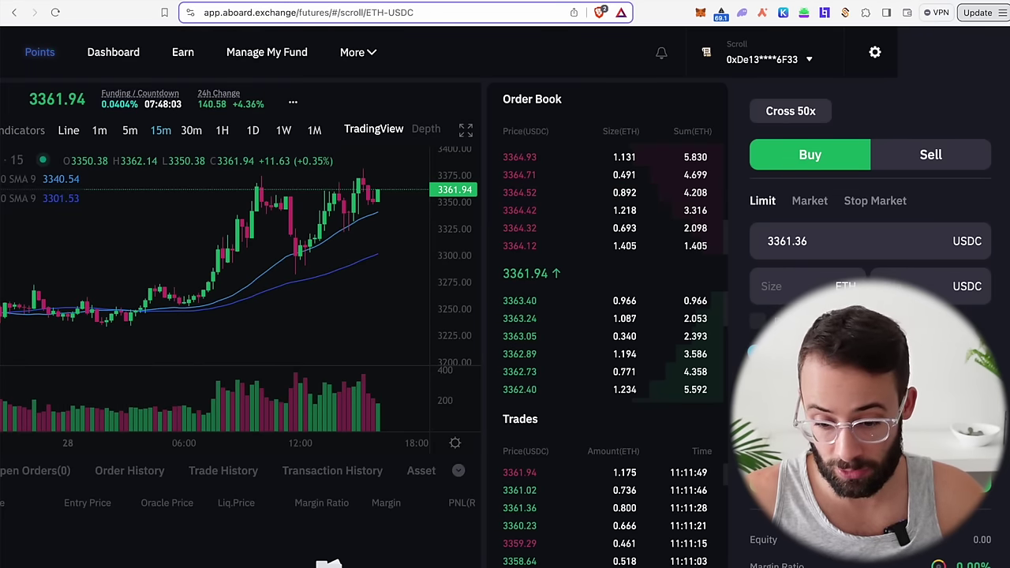
{"action": "scroll", "coordinate": [376, 372], "scroll_direction": "up", "scroll_amount": 2}
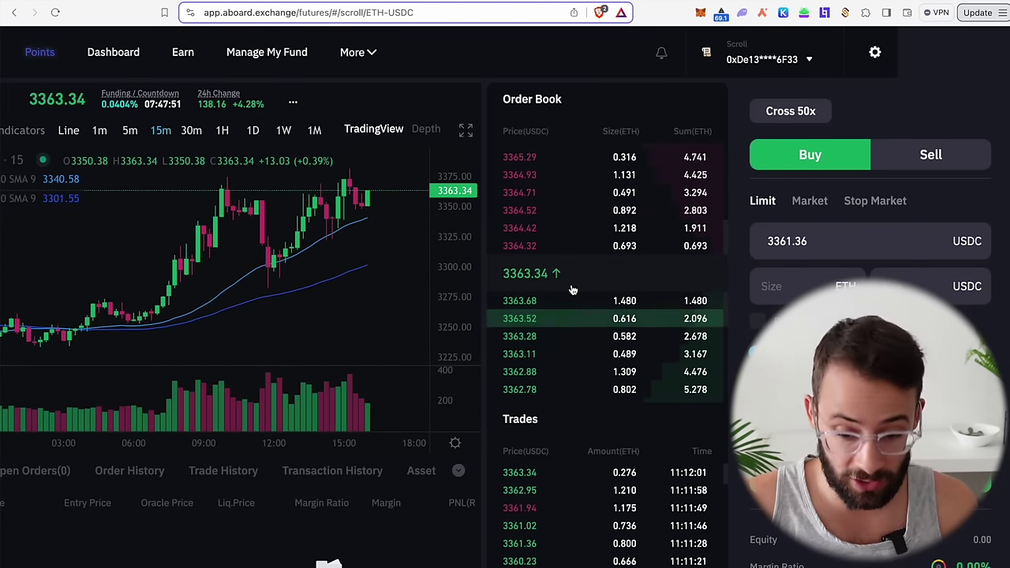
{"action": "mouse_move", "coordinate": [388, 33]}
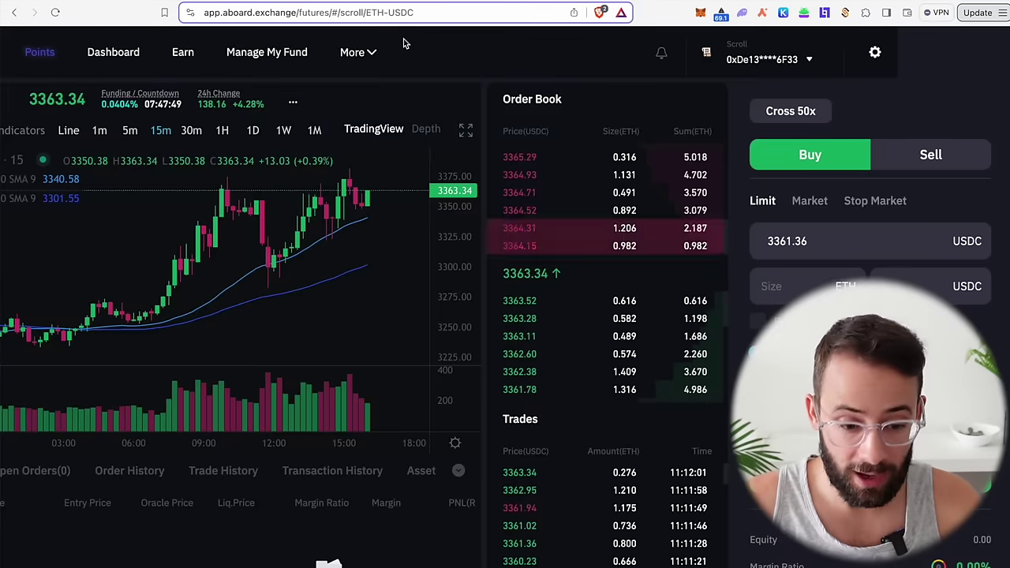
{"action": "scroll", "coordinate": [401, 41], "scroll_direction": "left", "scroll_amount": 3}
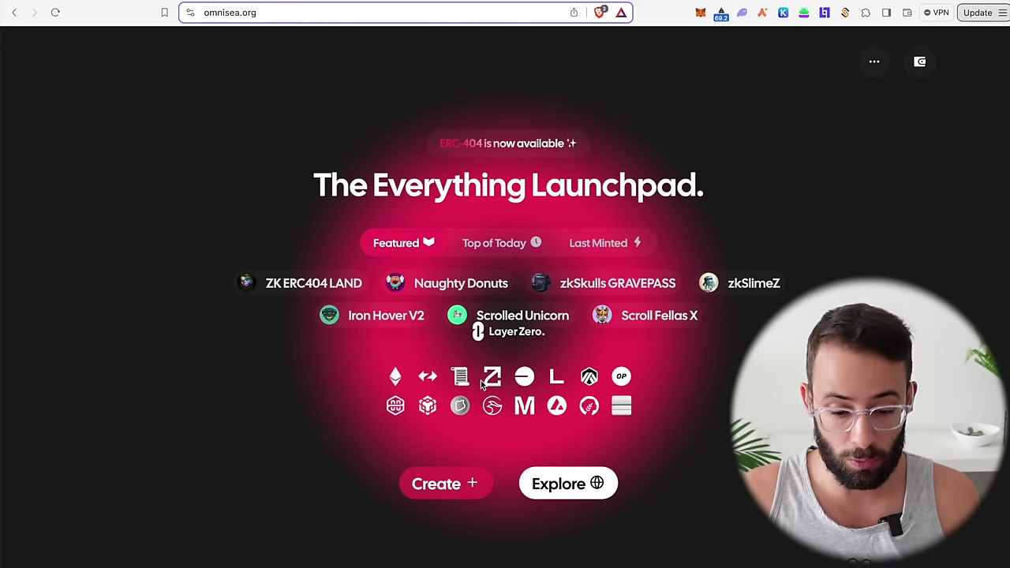
Start creating an NFT collection on Omnisea and choose Limited Edition as the collection type.
{"action": "left_click", "coordinate": [446, 491]}
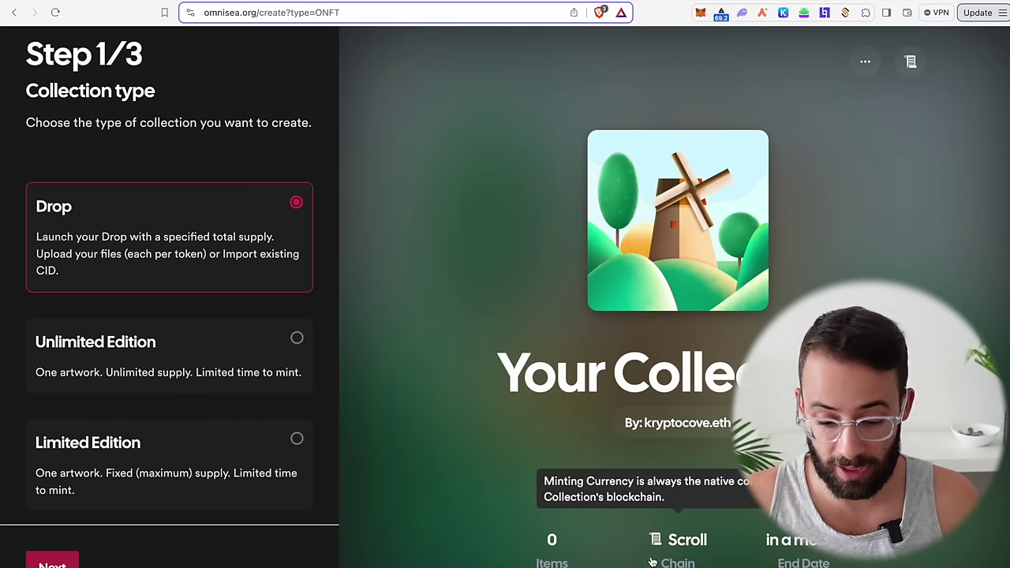
{"action": "scroll", "coordinate": [176, 325], "scroll_direction": "down", "scroll_amount": 1}
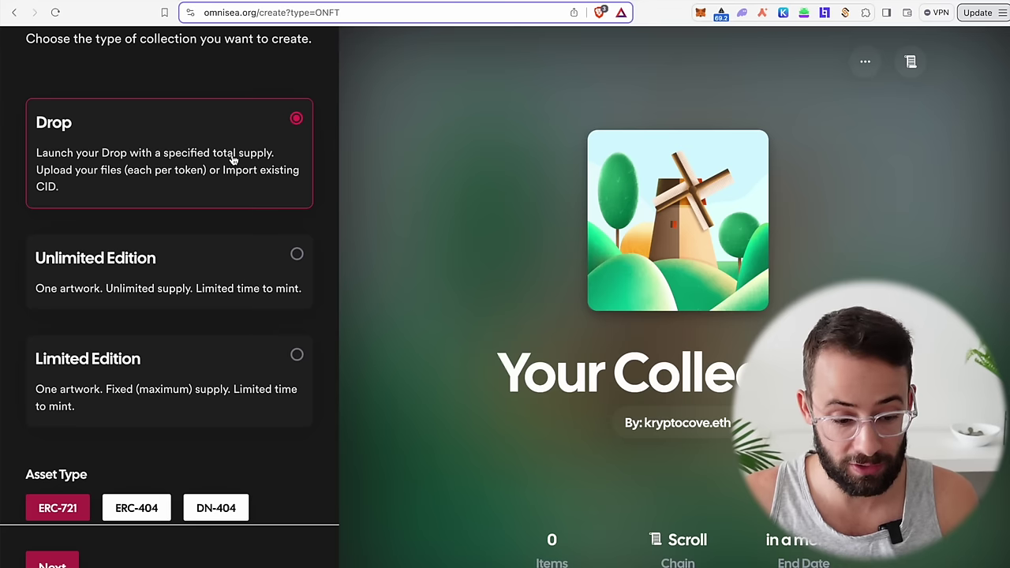
{"action": "left_click", "coordinate": [274, 263]}
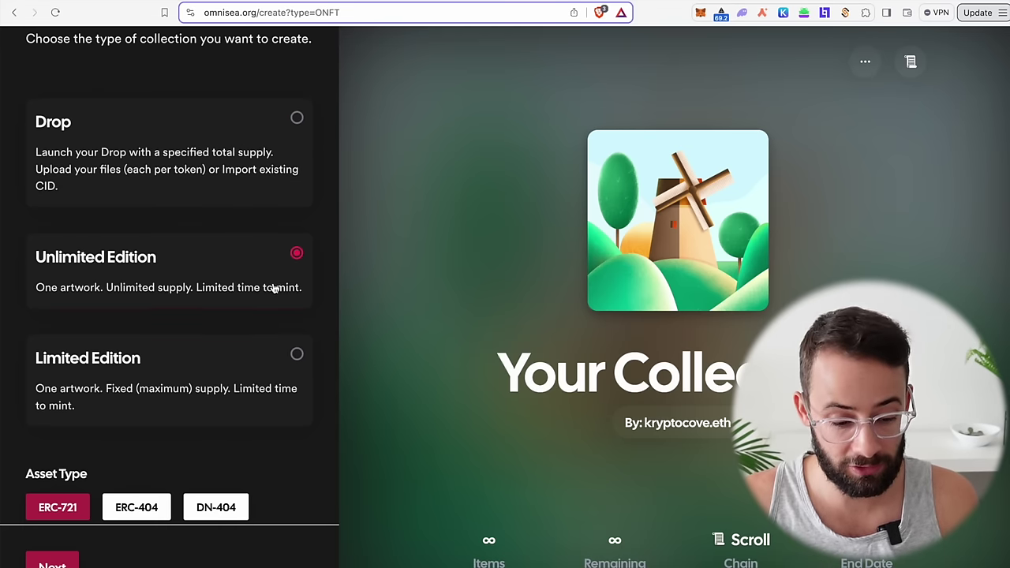
{"action": "scroll", "coordinate": [253, 400], "scroll_direction": "down", "scroll_amount": 1}
{"action": "left_click", "coordinate": [236, 399]}
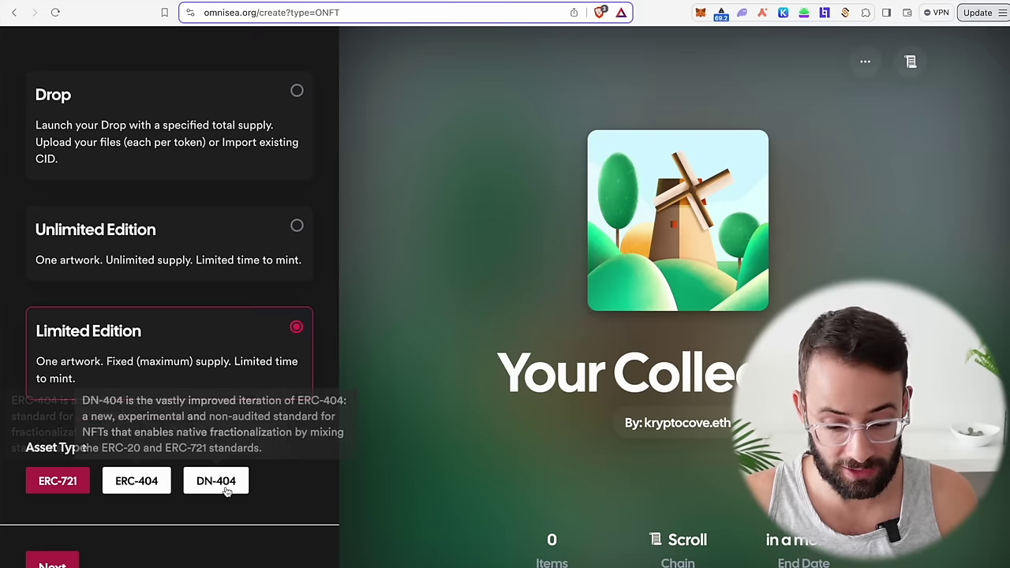
{"action": "scroll", "coordinate": [242, 331], "scroll_direction": "up", "scroll_amount": 3}
Look over the edition collections in the Omnisea profile, including the one deployed on Scroll.
{"action": "scroll", "coordinate": [241, 395], "scroll_direction": "down", "scroll_amount": 1}
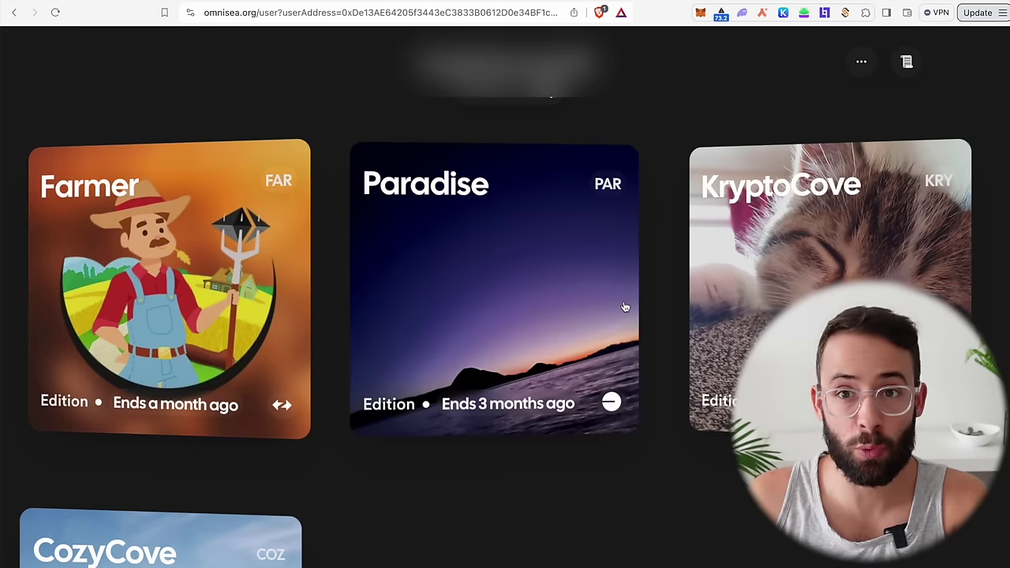
{"action": "scroll", "coordinate": [340, 407], "scroll_direction": "down", "scroll_amount": 5}
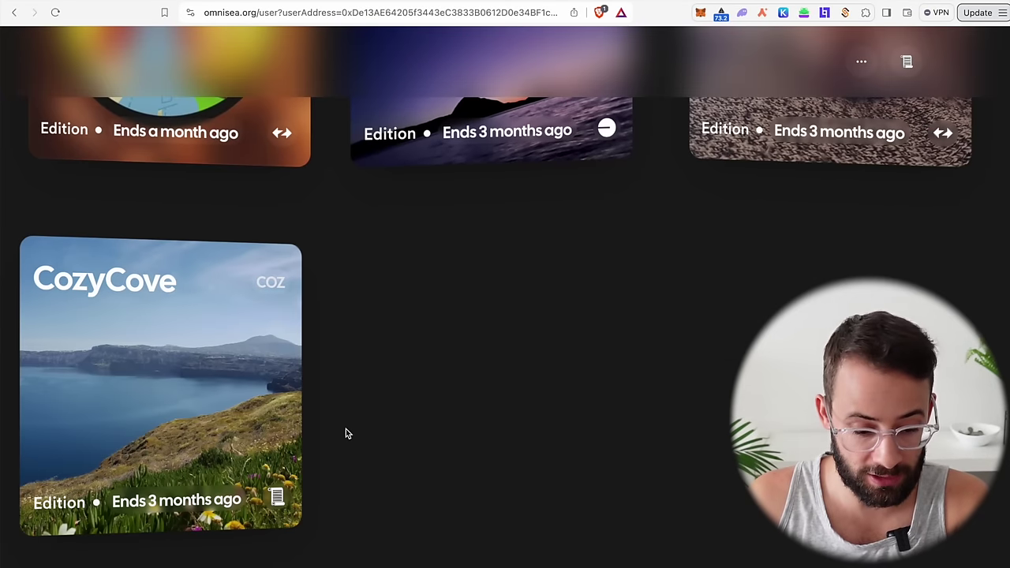
{"action": "scroll", "coordinate": [433, 448], "scroll_direction": "up", "scroll_amount": 1}
{"action": "scroll", "coordinate": [437, 450], "scroll_direction": "down", "scroll_amount": 1}
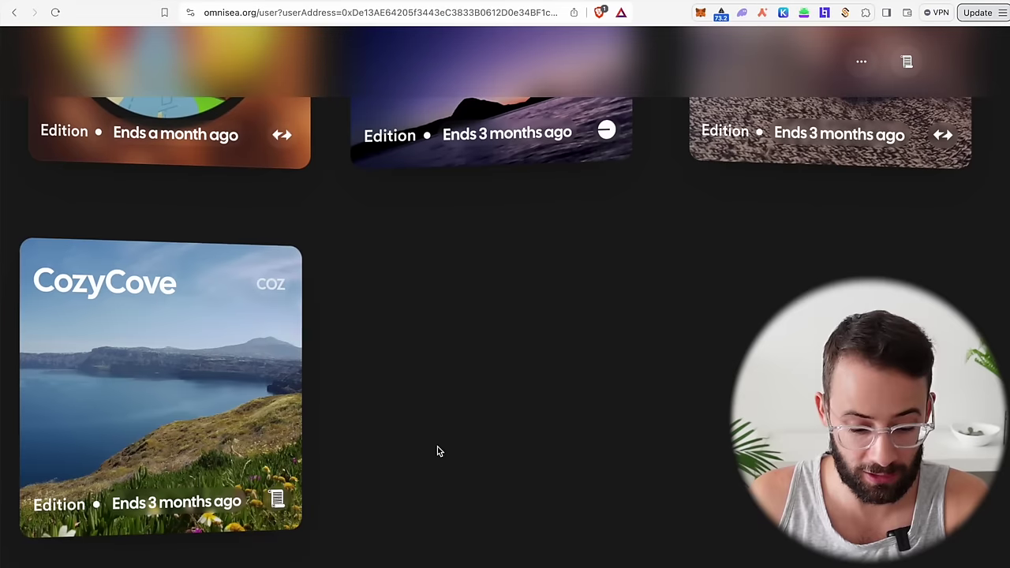
{"action": "scroll", "coordinate": [278, 489], "scroll_direction": "up", "scroll_amount": 2}
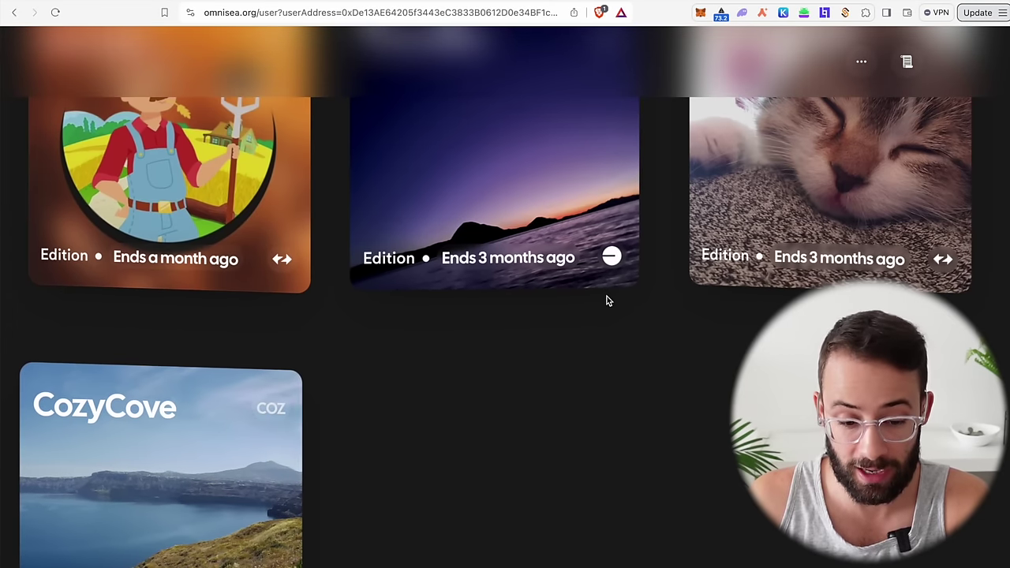
{"action": "scroll", "coordinate": [604, 315], "scroll_direction": "up", "scroll_amount": 4}
{"action": "scroll", "coordinate": [602, 352], "scroll_direction": "up", "scroll_amount": 2}
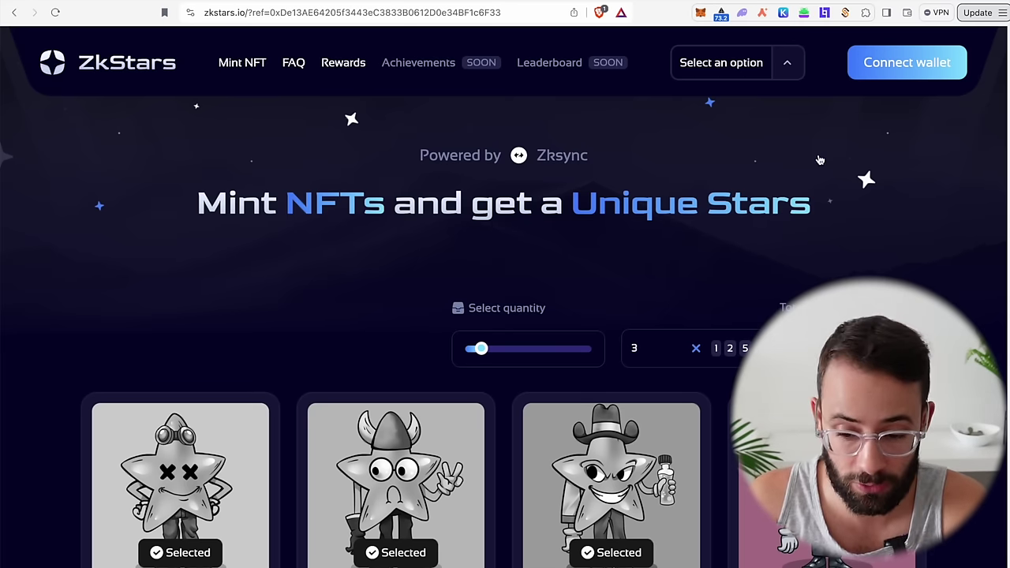
Browse the star NFTs that can be minted on Scroll at ZkStars, including the network and quantity options.
{"action": "scroll", "coordinate": [813, 162], "scroll_direction": "down", "scroll_amount": 7}
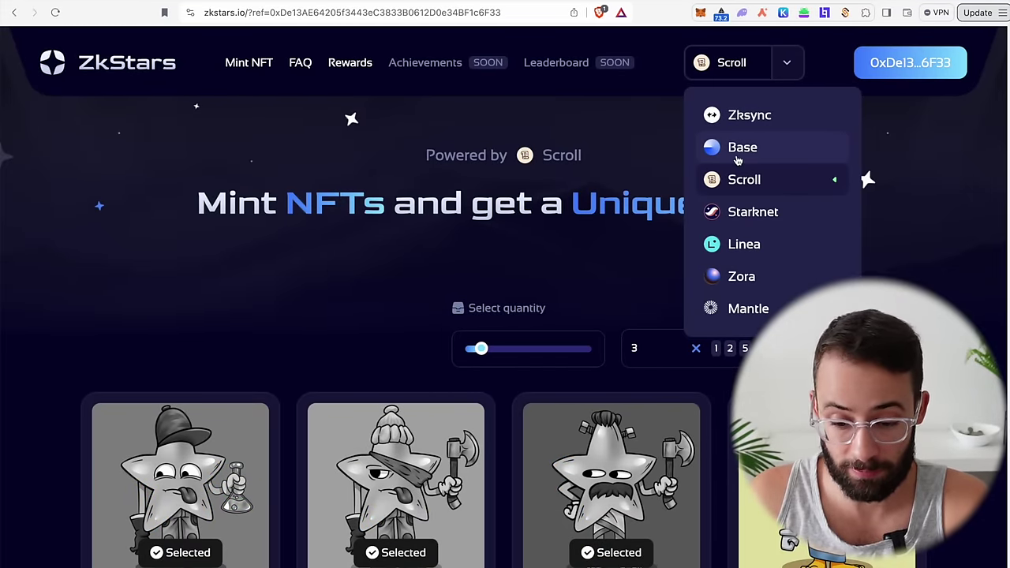
{"action": "scroll", "coordinate": [614, 424], "scroll_direction": "down", "scroll_amount": 3}
{"action": "scroll", "coordinate": [685, 380], "scroll_direction": "up", "scroll_amount": 3}
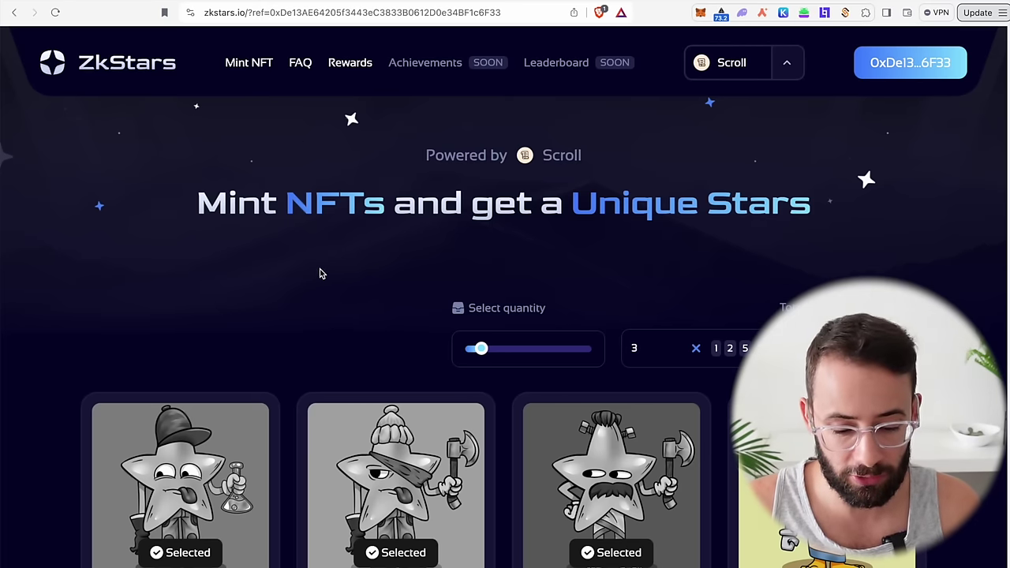
{"action": "scroll", "coordinate": [378, 300], "scroll_direction": "down", "scroll_amount": 1}
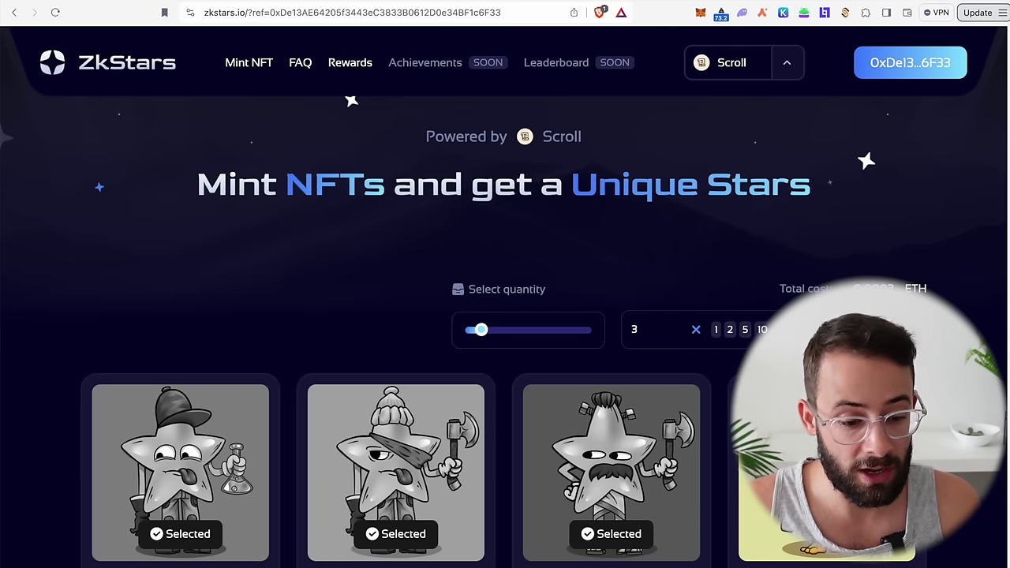
Open the BricksMint site and switch its minting network to Scroll.
{"action": "left_click", "coordinate": [642, 5]}
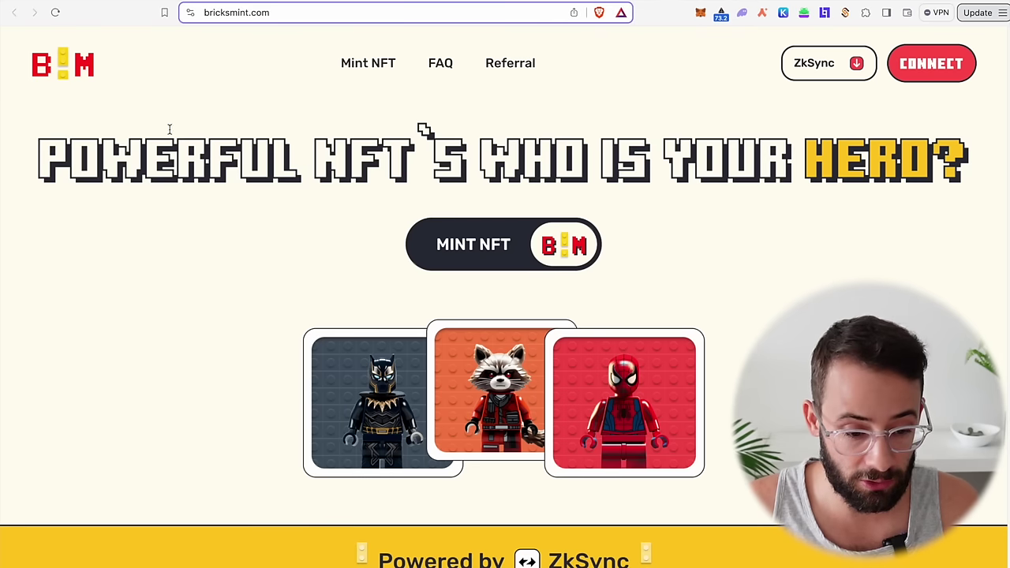
{"action": "left_click", "coordinate": [835, 65]}
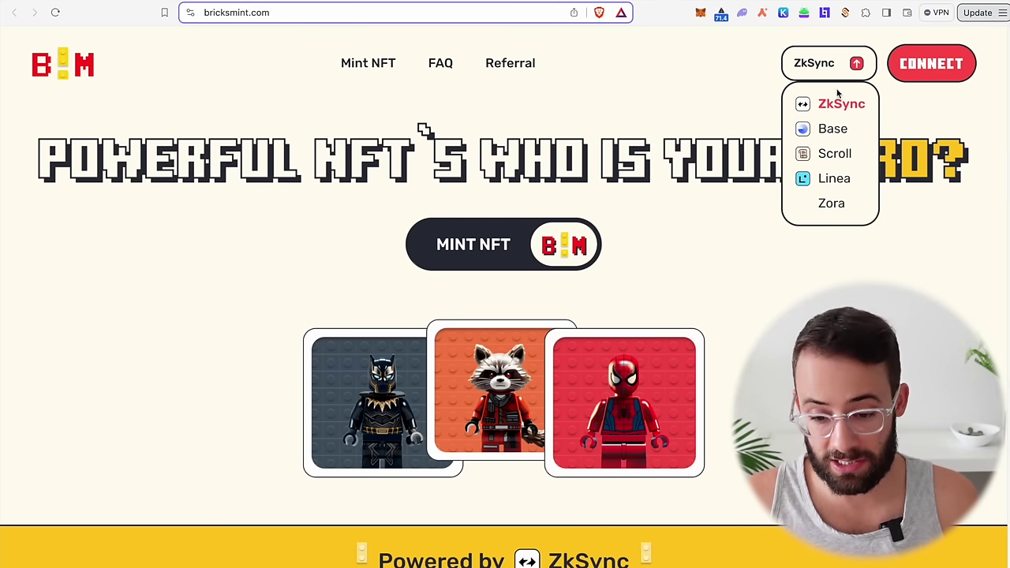
{"action": "left_click", "coordinate": [841, 153]}
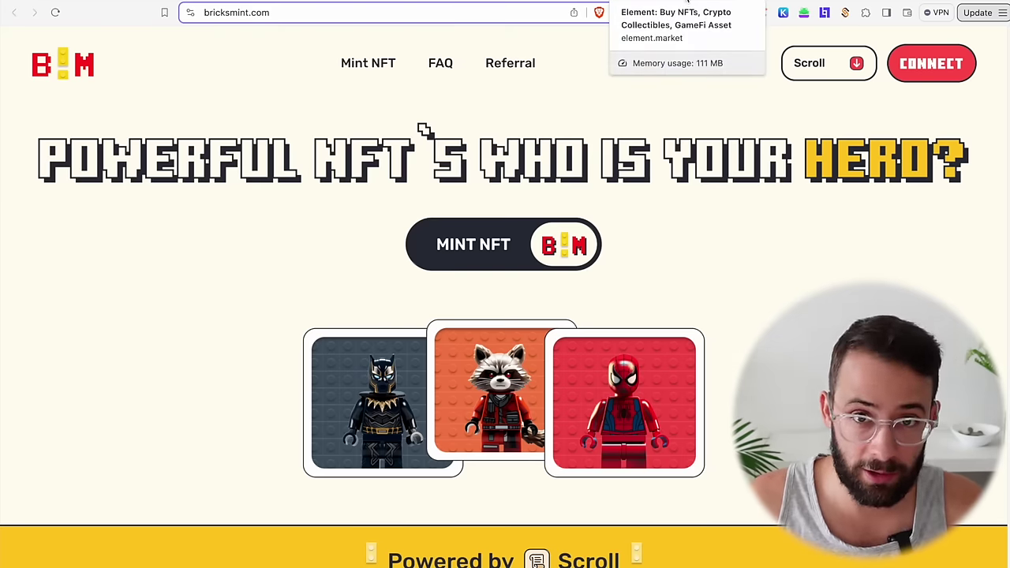
Open the Element marketplace and view its supported networks and the trending Scroll NFT collections.
{"action": "left_click", "coordinate": [686, 2]}
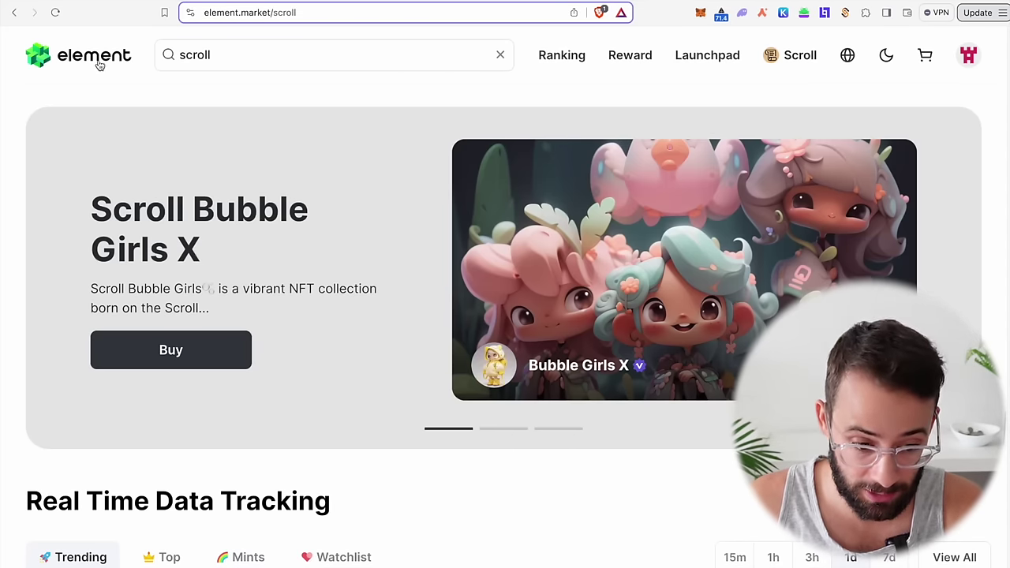
{"action": "mouse_move", "coordinate": [789, 63]}
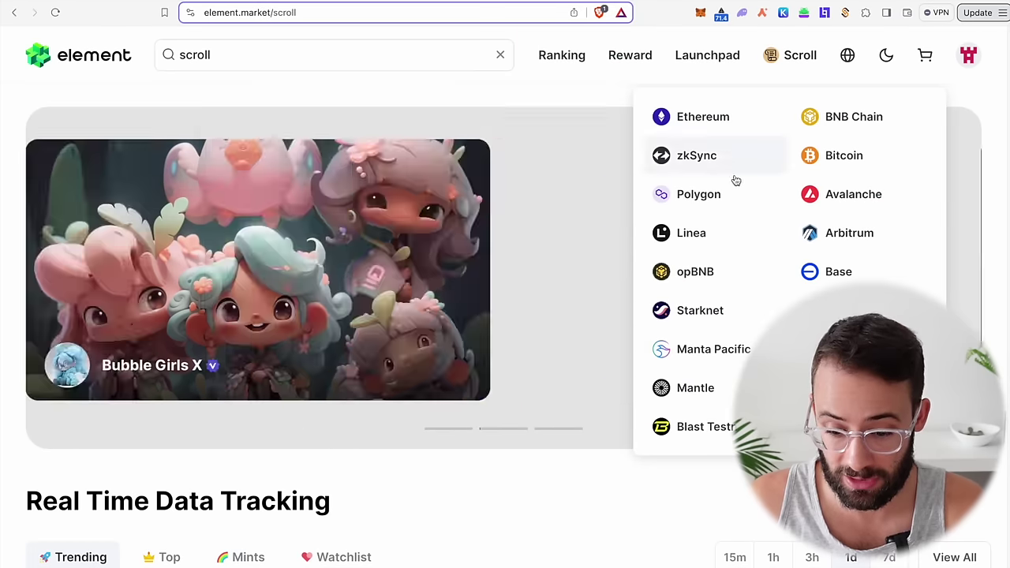
{"action": "scroll", "coordinate": [539, 408], "scroll_direction": "down", "scroll_amount": 5}
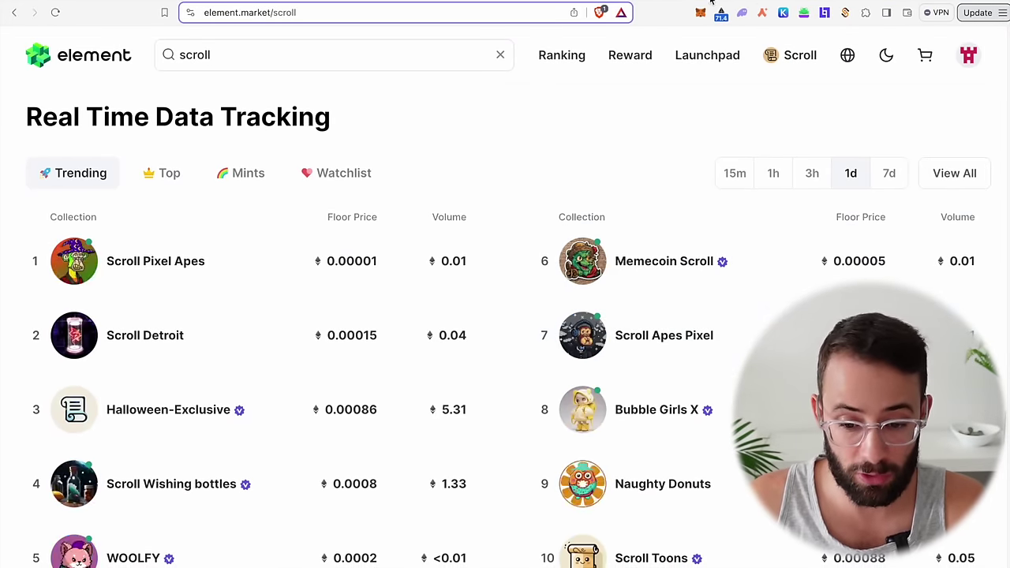
Look over the Scroll NFTs owned in the Zonic profile, and return to Element's Scroll page.
{"action": "key", "text": "ctrl+Tab"}
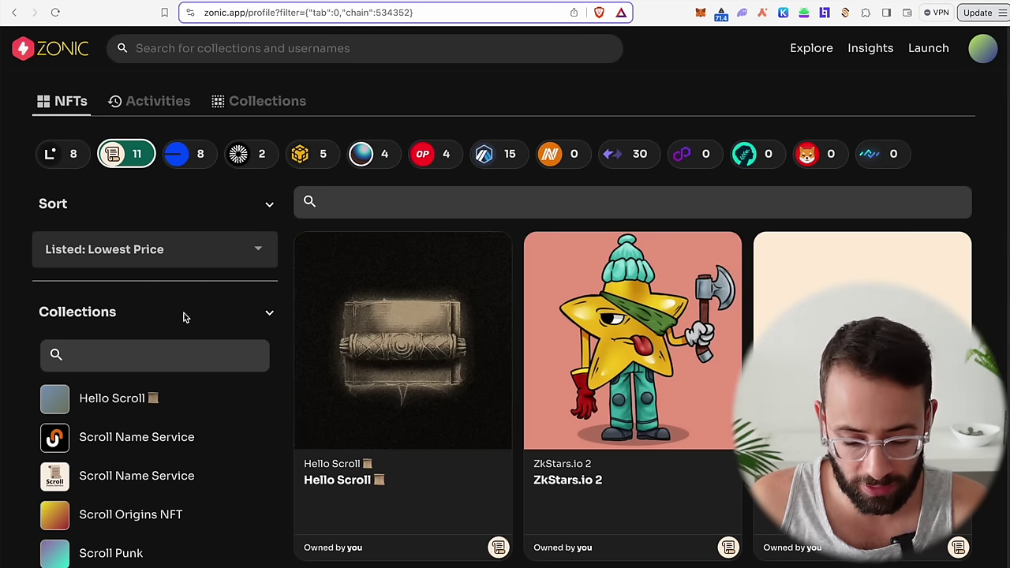
{"action": "scroll", "coordinate": [505, 348], "scroll_direction": "down", "scroll_amount": 5}
{"action": "scroll", "coordinate": [505, 350], "scroll_direction": "up", "scroll_amount": 2}
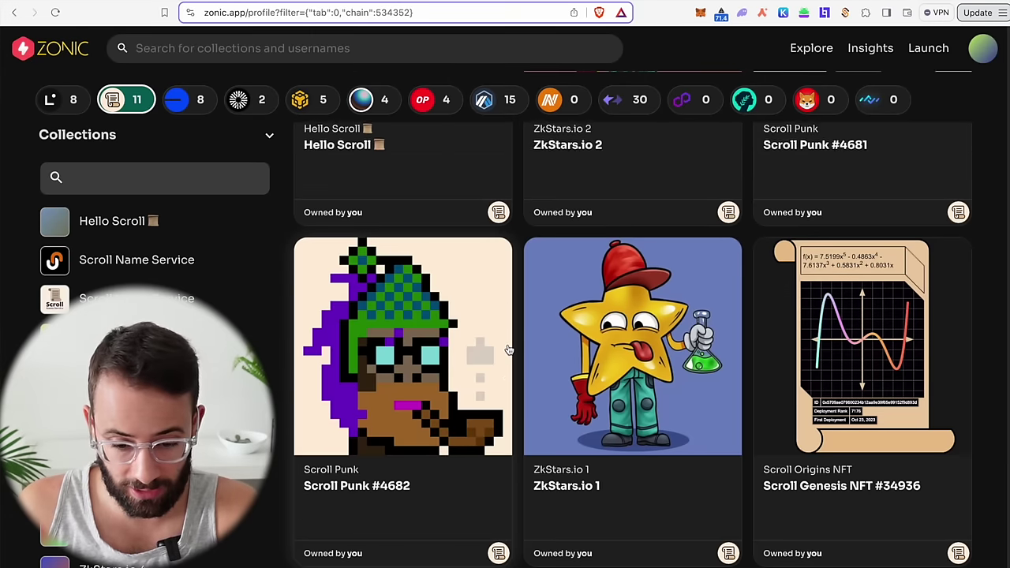
{"action": "scroll", "coordinate": [552, 355], "scroll_direction": "down", "scroll_amount": 3}
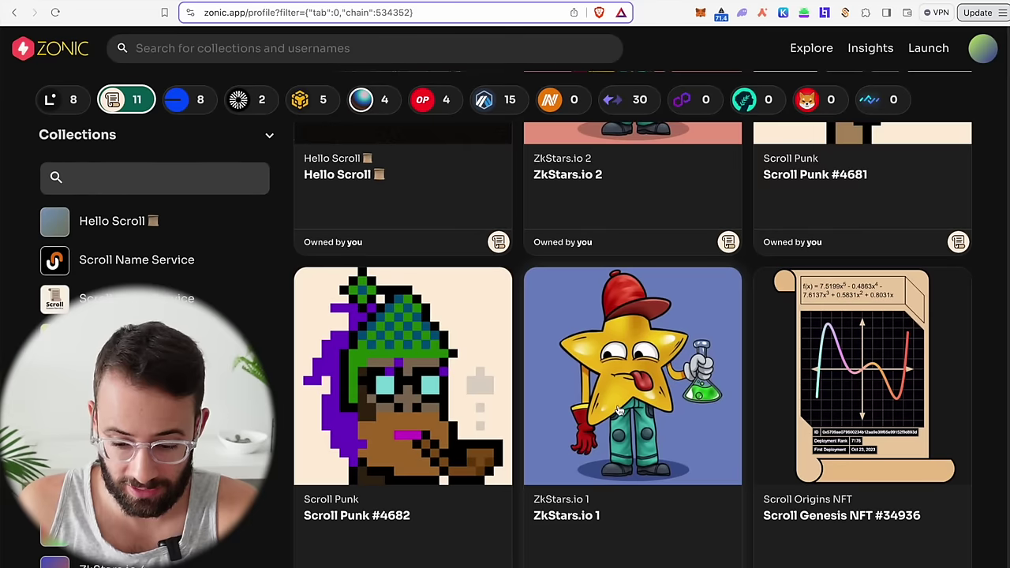
{"action": "scroll", "coordinate": [616, 446], "scroll_direction": "down", "scroll_amount": 1}
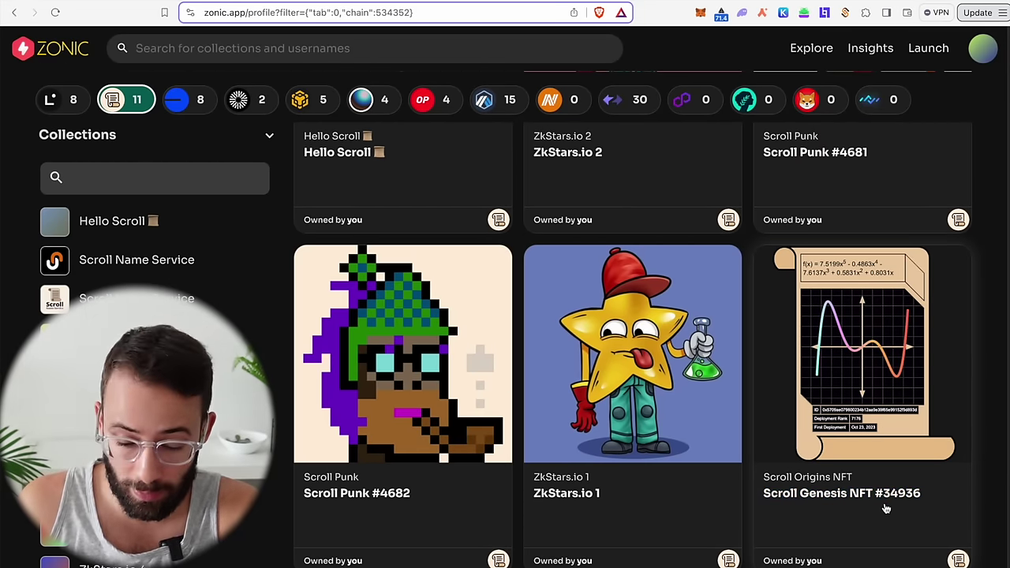
{"action": "scroll", "coordinate": [852, 514], "scroll_direction": "up", "scroll_amount": 1}
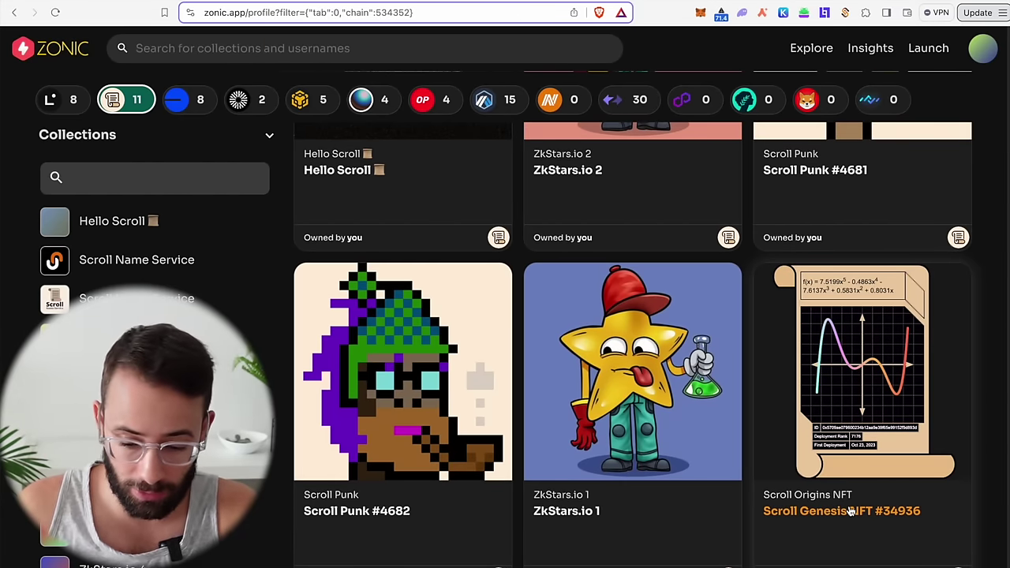
{"action": "scroll", "coordinate": [825, 492], "scroll_direction": "up", "scroll_amount": 5}
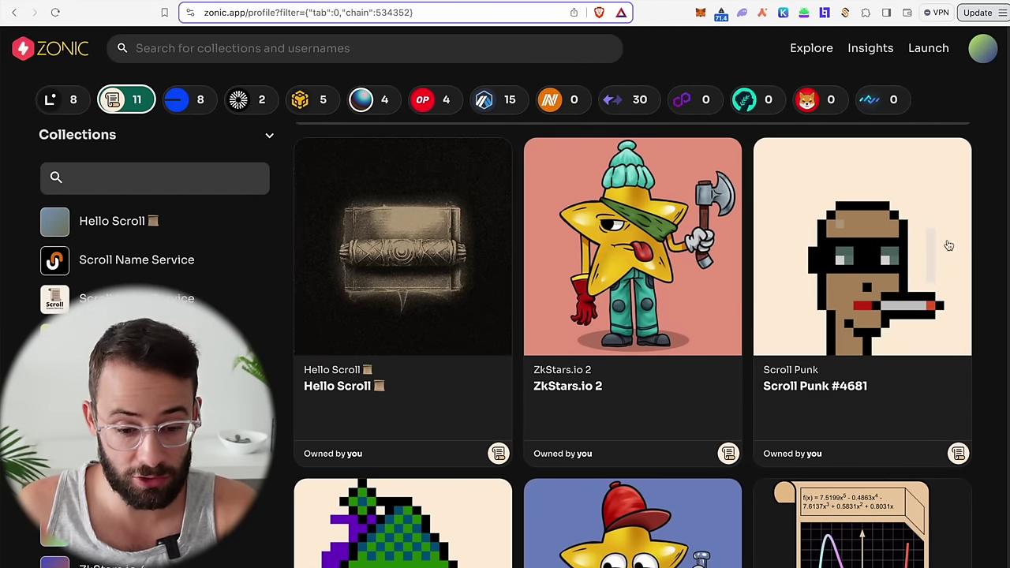
{"action": "scroll", "coordinate": [400, 300], "scroll_direction": "up", "scroll_amount": 3}
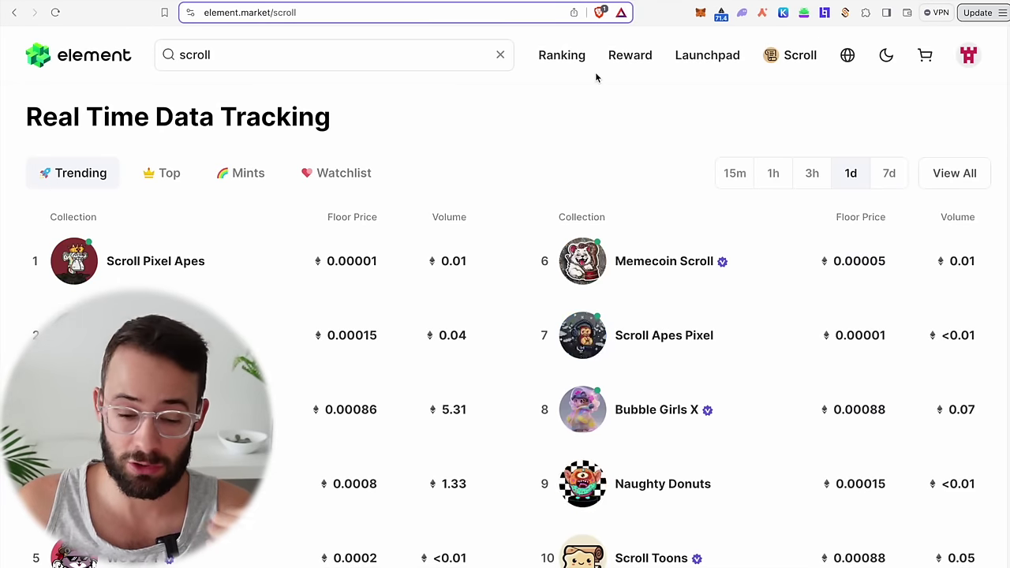
{"action": "scroll", "coordinate": [566, 147], "scroll_direction": "up", "scroll_amount": 5}
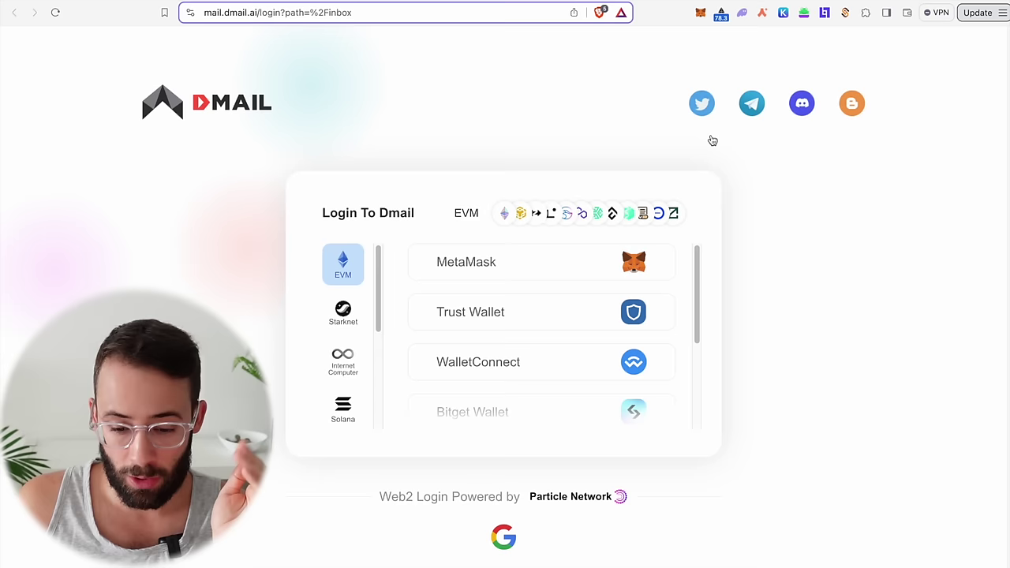
Log in to Dmail with MetaMask by signing the signature request on Scroll.
{"action": "left_click", "coordinate": [576, 265]}
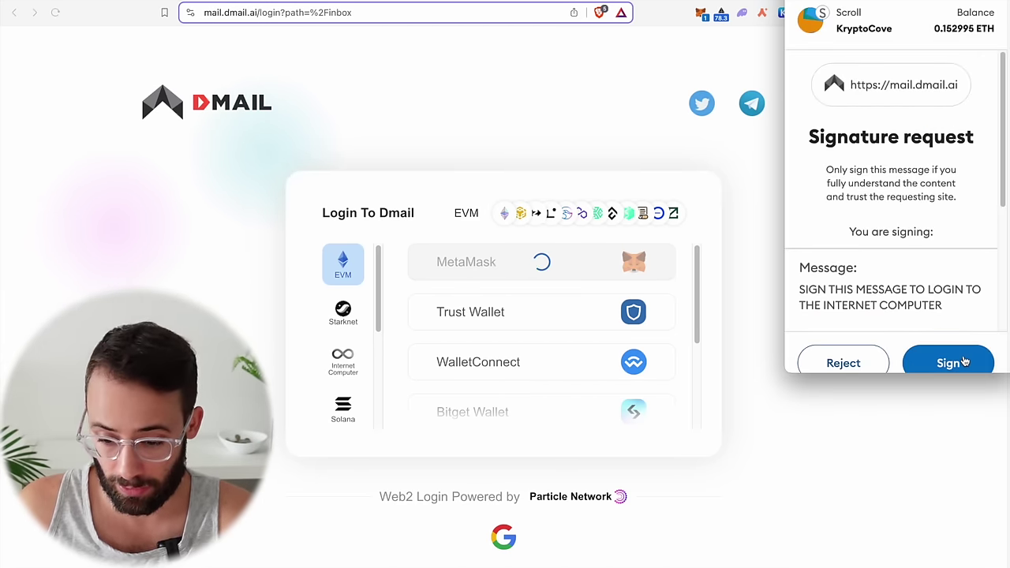
{"action": "left_click", "coordinate": [947, 362]}
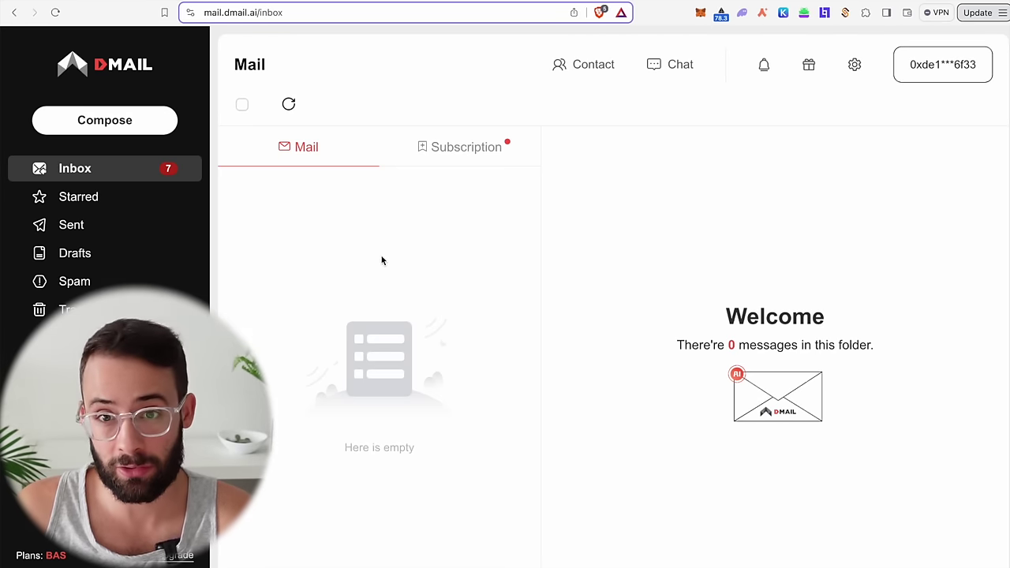
{"action": "left_click", "coordinate": [928, 68]}
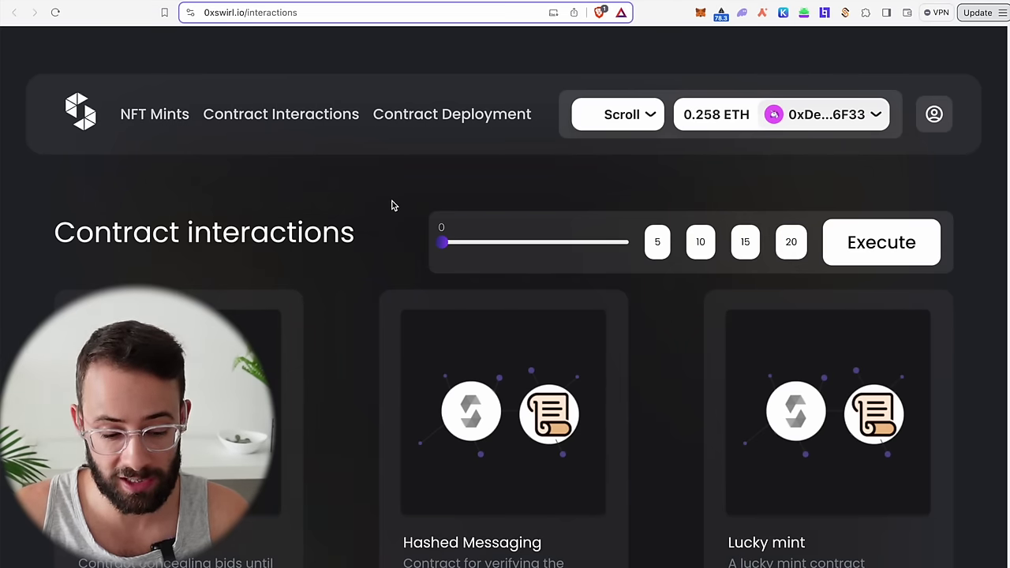
Examine the contract interactions that 0xSwirl offers on Scroll and the descriptions of each contract.
{"action": "scroll", "coordinate": [360, 252], "scroll_direction": "down", "scroll_amount": 5}
{"action": "scroll", "coordinate": [370, 272], "scroll_direction": "up", "scroll_amount": 3}
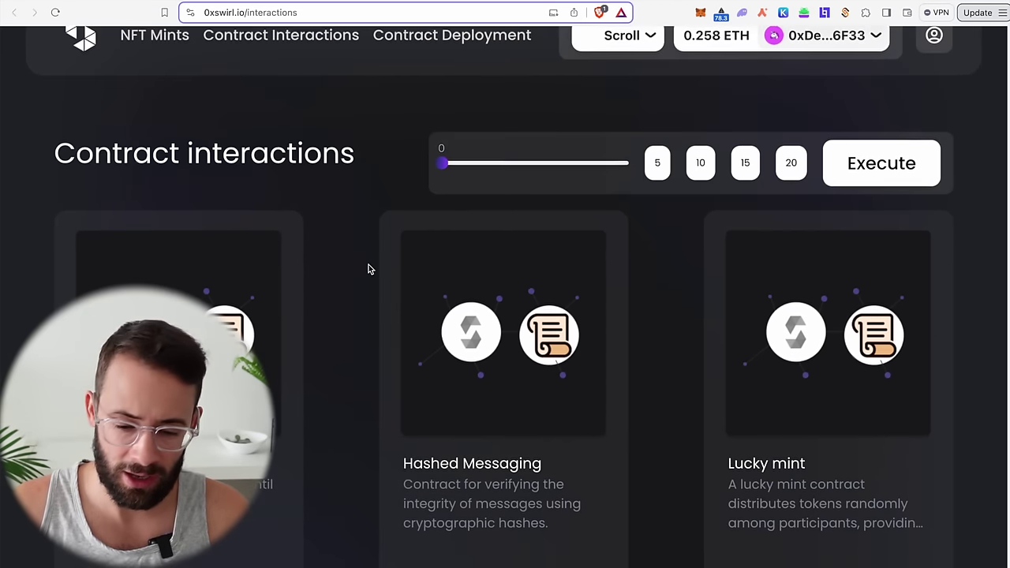
{"action": "scroll", "coordinate": [368, 269], "scroll_direction": "up", "scroll_amount": 1}
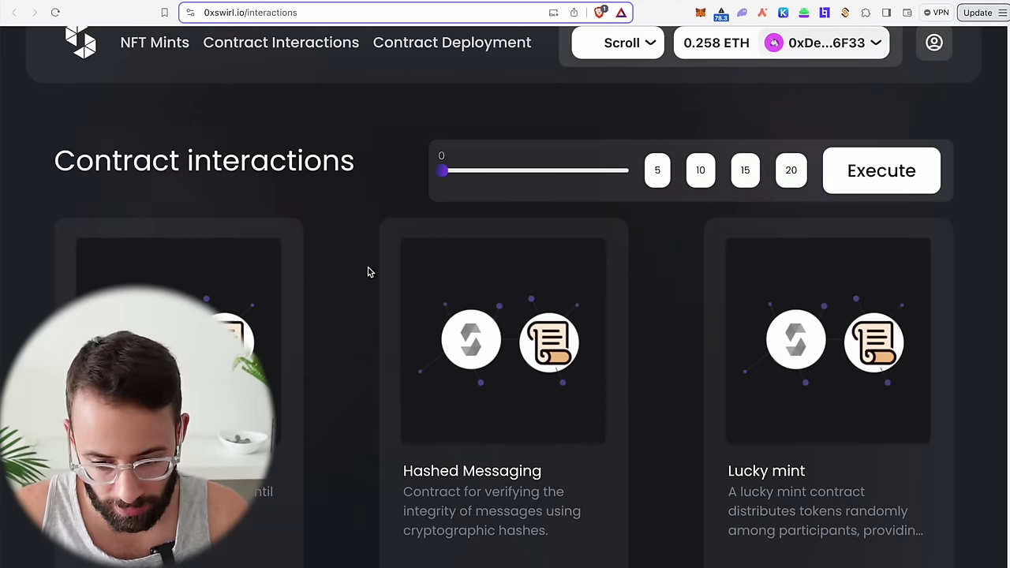
{"action": "scroll", "coordinate": [367, 271], "scroll_direction": "down", "scroll_amount": 3}
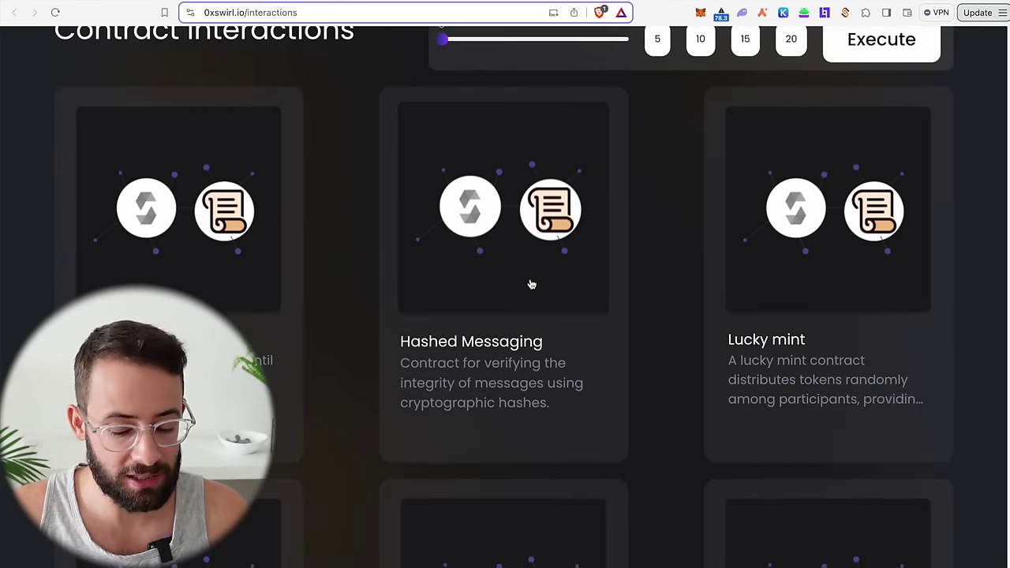
{"action": "scroll", "coordinate": [350, 342], "scroll_direction": "down", "scroll_amount": 7}
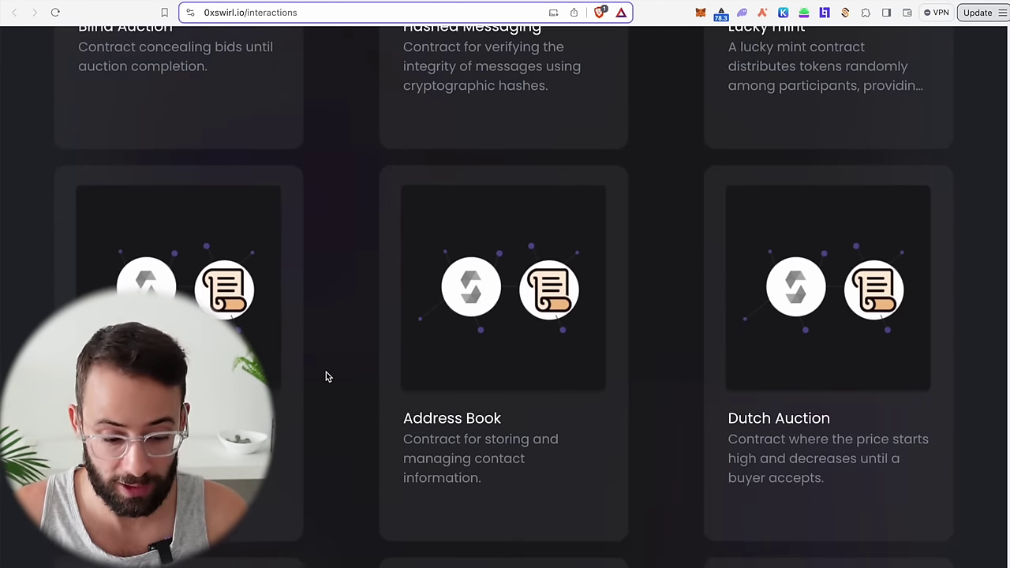
{"action": "scroll", "coordinate": [330, 376], "scroll_direction": "down", "scroll_amount": 10}
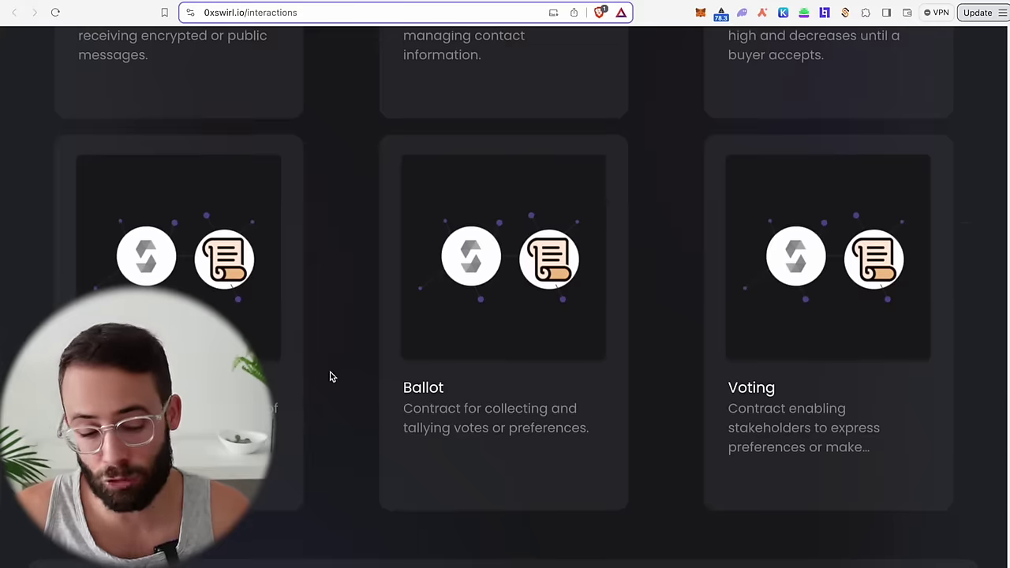
{"action": "scroll", "coordinate": [330, 376], "scroll_direction": "down", "scroll_amount": 5}
{"action": "scroll", "coordinate": [319, 371], "scroll_direction": "up", "scroll_amount": 7}
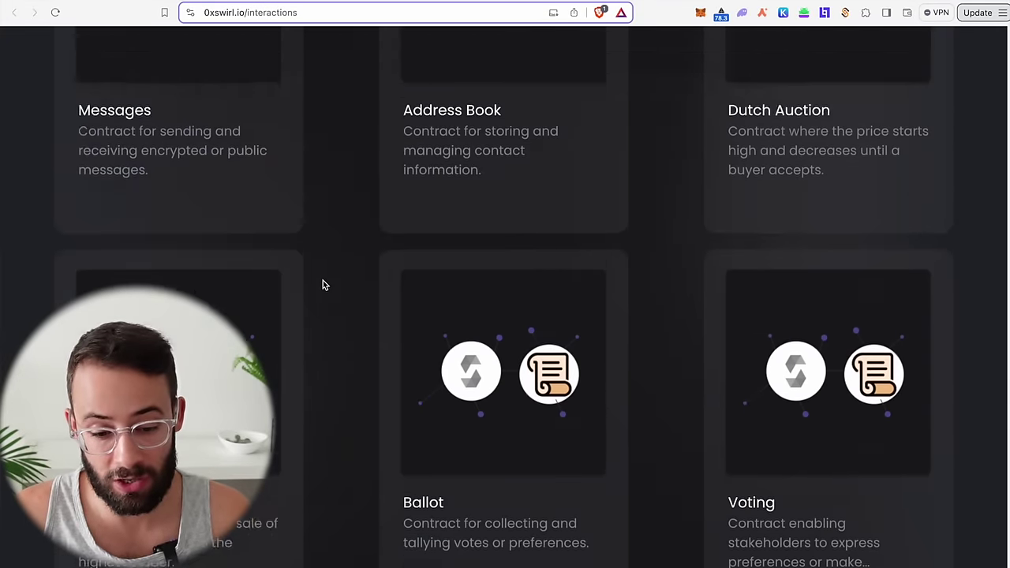
Review 0xSwirl's batch options of 5, 10, 15 or 20 contract interactions together with the first rows of contract cards.
{"action": "scroll", "coordinate": [322, 285], "scroll_direction": "up", "scroll_amount": 18}
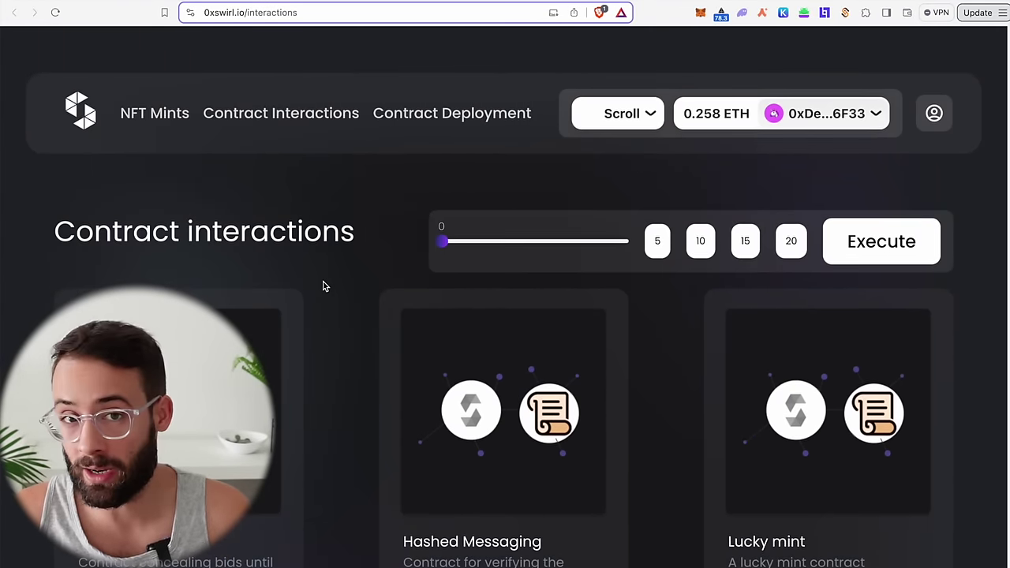
{"action": "scroll", "coordinate": [351, 252], "scroll_direction": "down", "scroll_amount": 1}
{"action": "scroll", "coordinate": [587, 256], "scroll_direction": "down", "scroll_amount": 3}
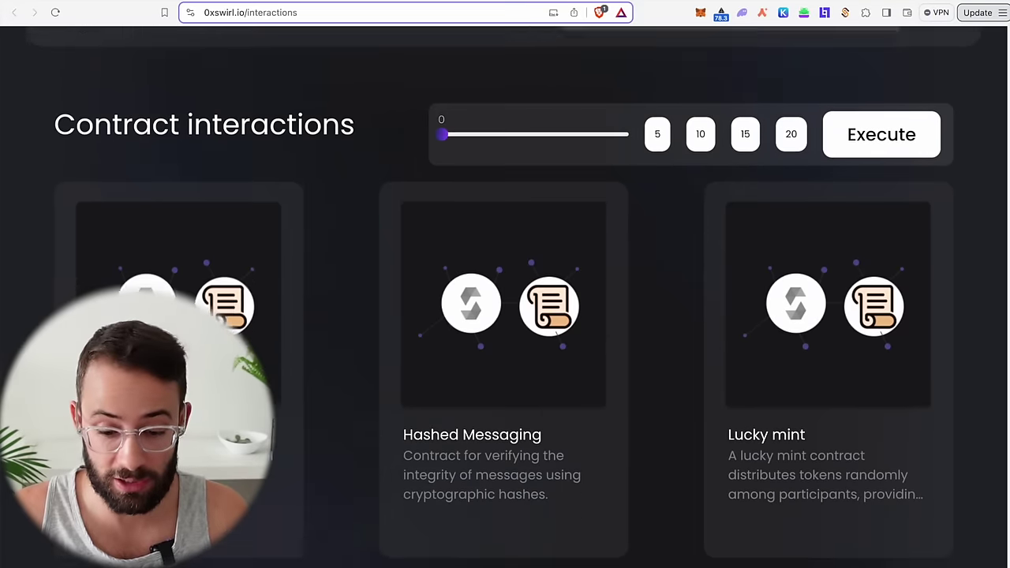
{"action": "scroll", "coordinate": [655, 311], "scroll_direction": "up", "scroll_amount": 1}
{"action": "scroll", "coordinate": [662, 298], "scroll_direction": "up", "scroll_amount": 3}
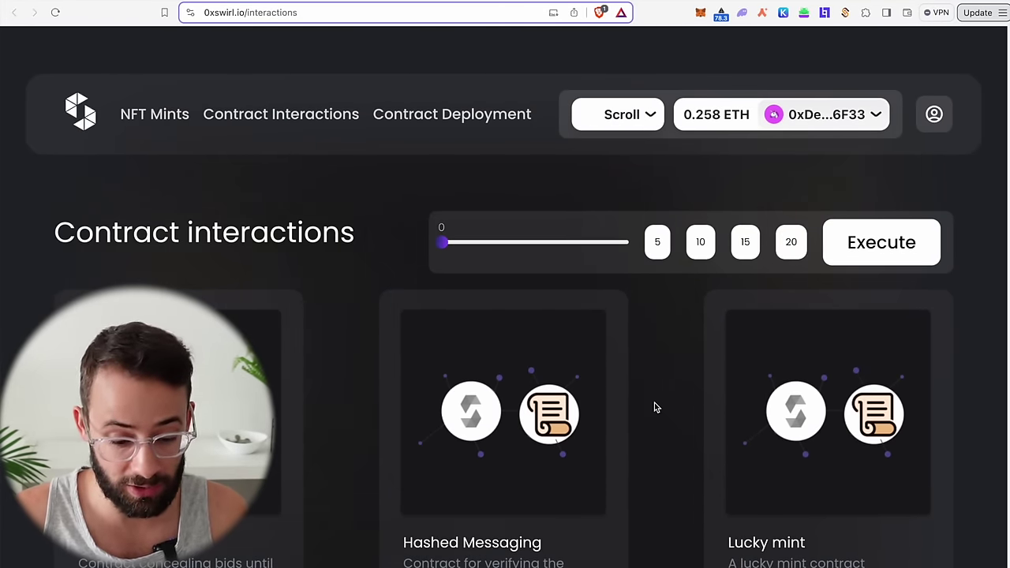
{"action": "scroll", "coordinate": [318, 422], "scroll_direction": "down", "scroll_amount": 6}
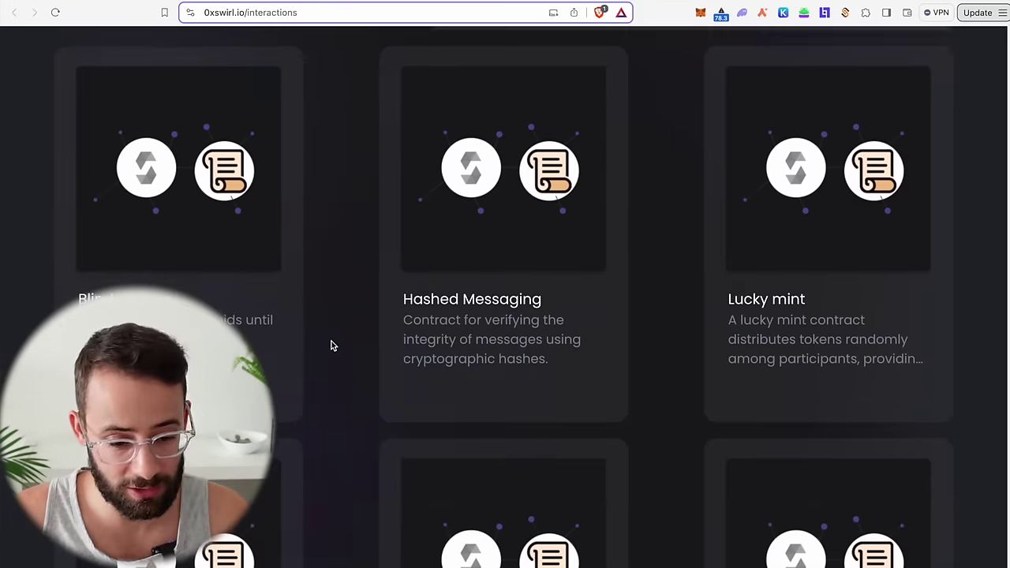
{"action": "scroll", "coordinate": [332, 344], "scroll_direction": "up", "scroll_amount": 4}
{"action": "scroll", "coordinate": [331, 332], "scroll_direction": "up", "scroll_amount": 2}
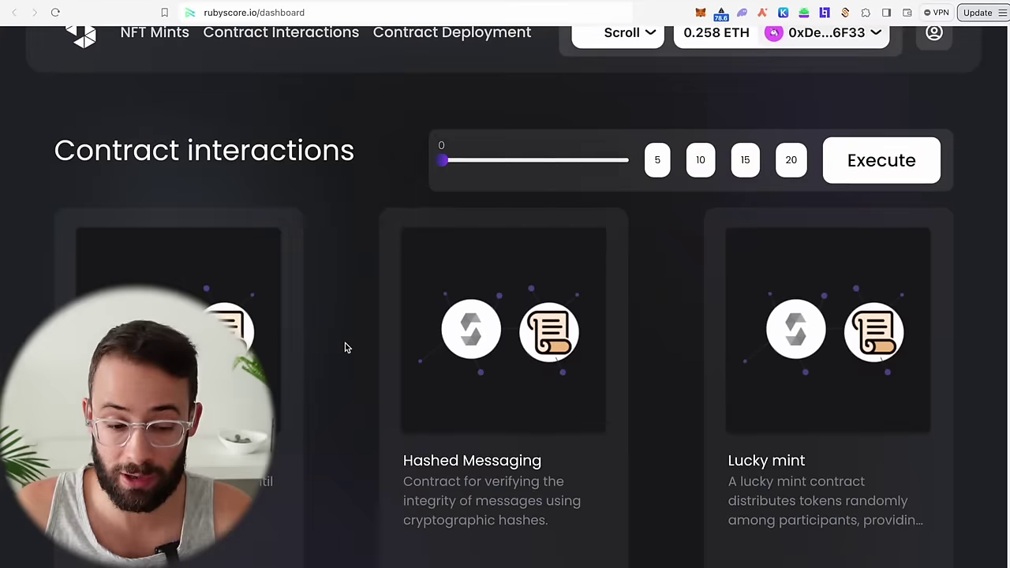
{"action": "scroll", "coordinate": [344, 341], "scroll_direction": "up", "scroll_amount": 2}
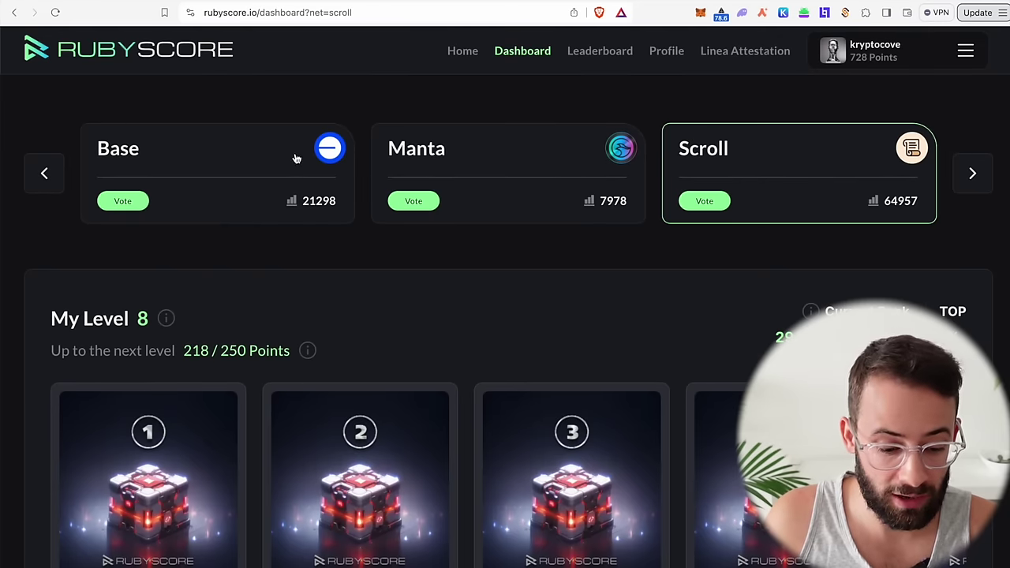
Look over the Scroll level NFTs, network statistics and wallet achievements on the RubyScore dashboard.
{"action": "scroll", "coordinate": [336, 302], "scroll_direction": "down", "scroll_amount": 3}
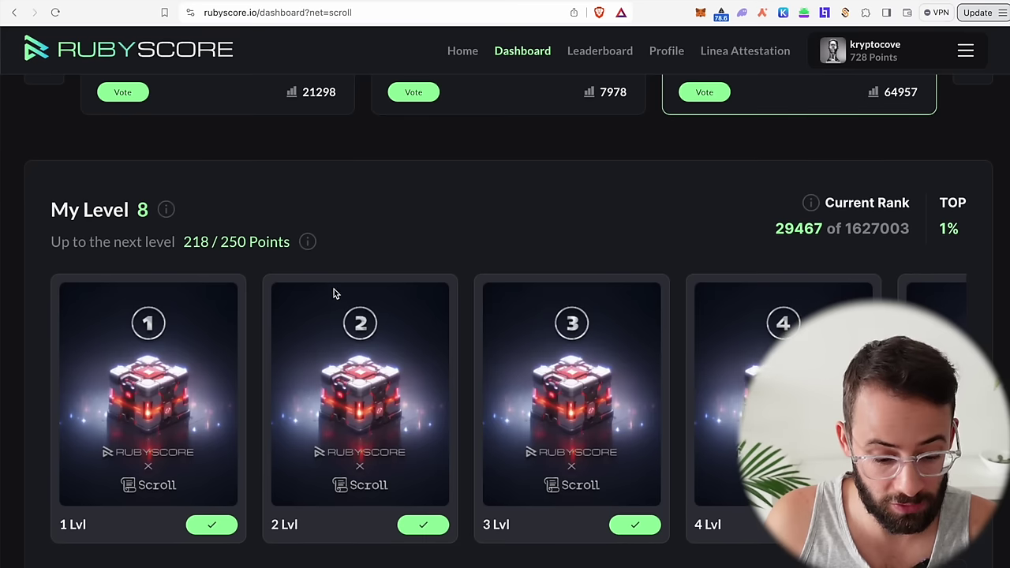
{"action": "scroll", "coordinate": [264, 374], "scroll_direction": "up", "scroll_amount": 2}
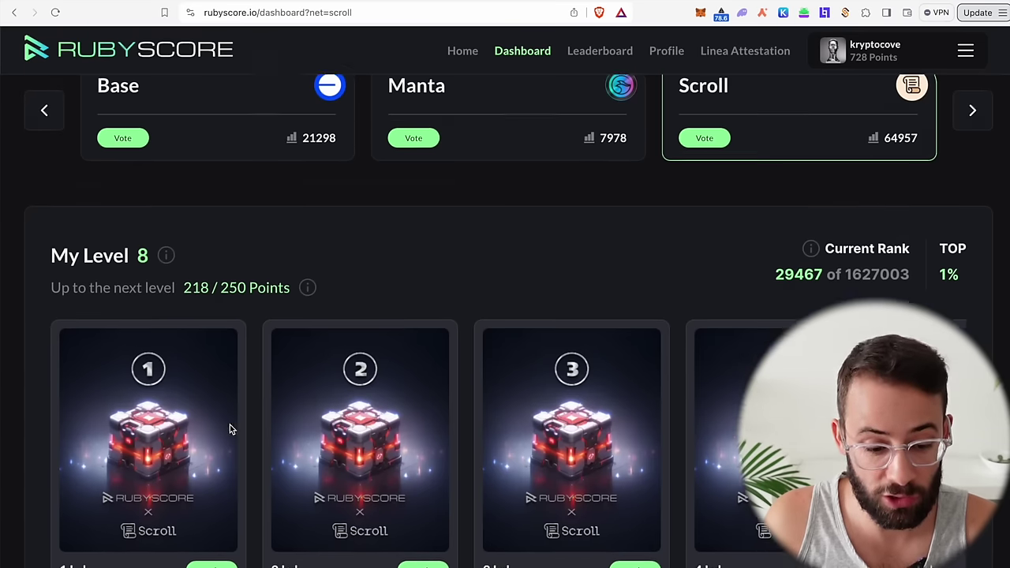
{"action": "scroll", "coordinate": [228, 363], "scroll_direction": "down", "scroll_amount": 10}
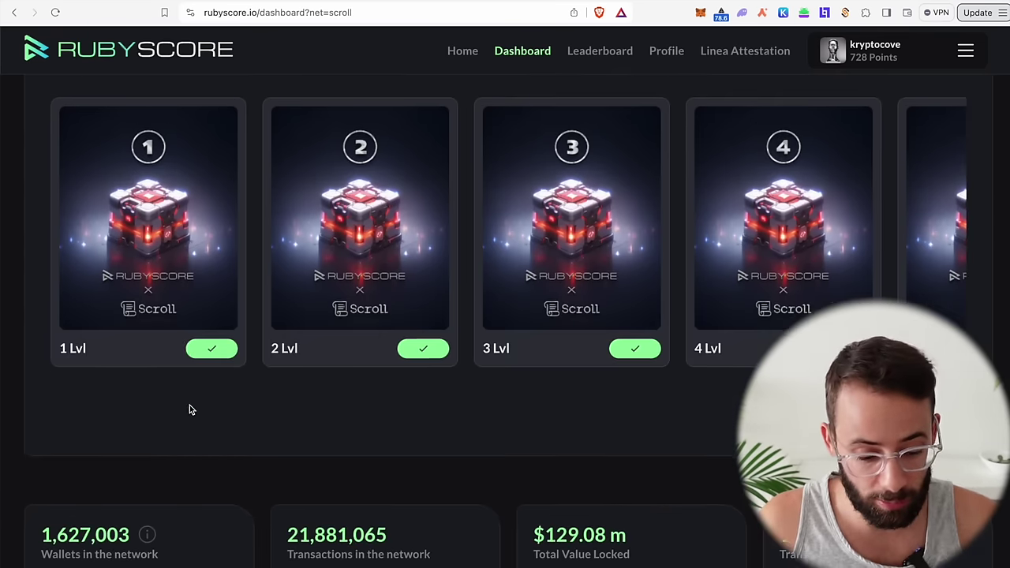
{"action": "scroll", "coordinate": [144, 346], "scroll_direction": "down", "scroll_amount": 3}
{"action": "scroll", "coordinate": [140, 337], "scroll_direction": "down", "scroll_amount": 4}
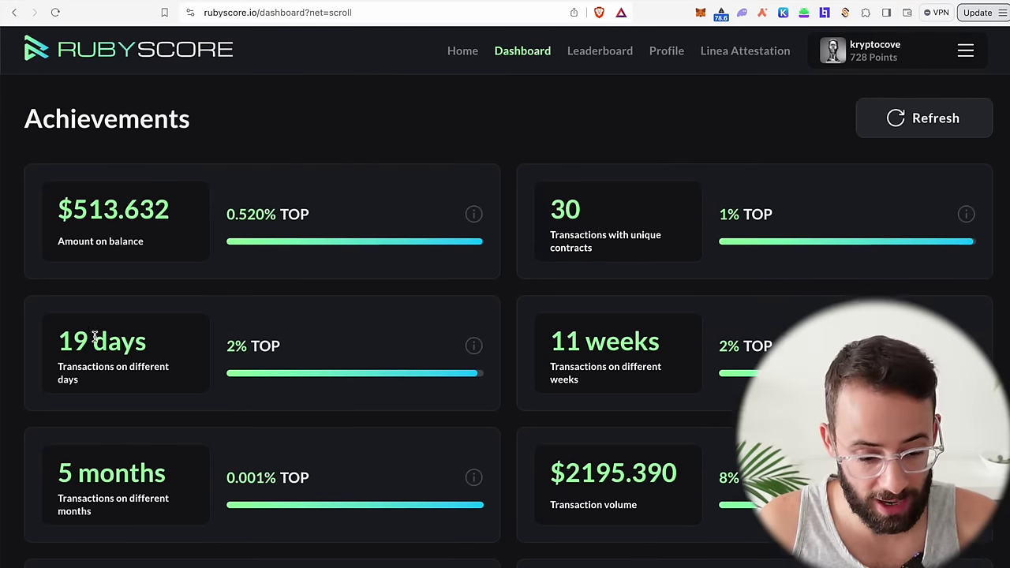
{"action": "scroll", "coordinate": [13, 275], "scroll_direction": "down", "scroll_amount": 1}
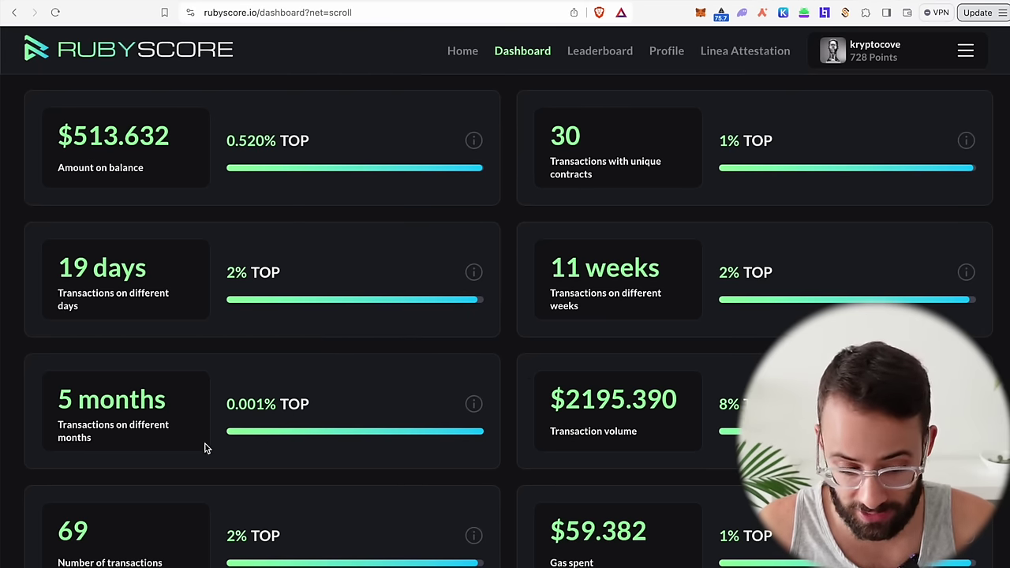
Return to the level overview on RubyScore and check the wallet's current rank and top percentage on Scroll.
{"action": "scroll", "coordinate": [106, 355], "scroll_direction": "up", "scroll_amount": 5}
{"action": "scroll", "coordinate": [119, 337], "scroll_direction": "up", "scroll_amount": 10}
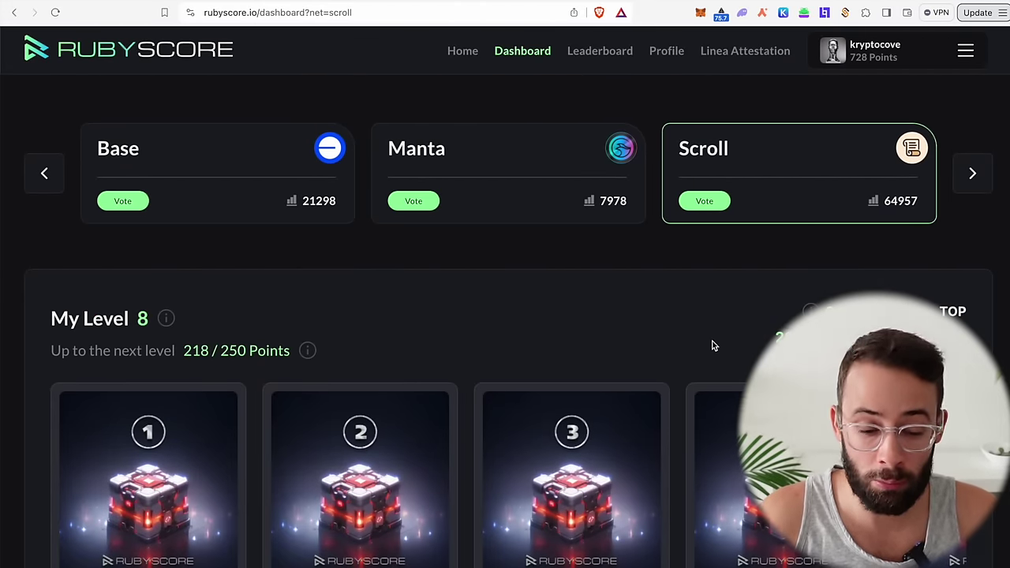
{"action": "scroll", "coordinate": [700, 344], "scroll_direction": "down", "scroll_amount": 2}
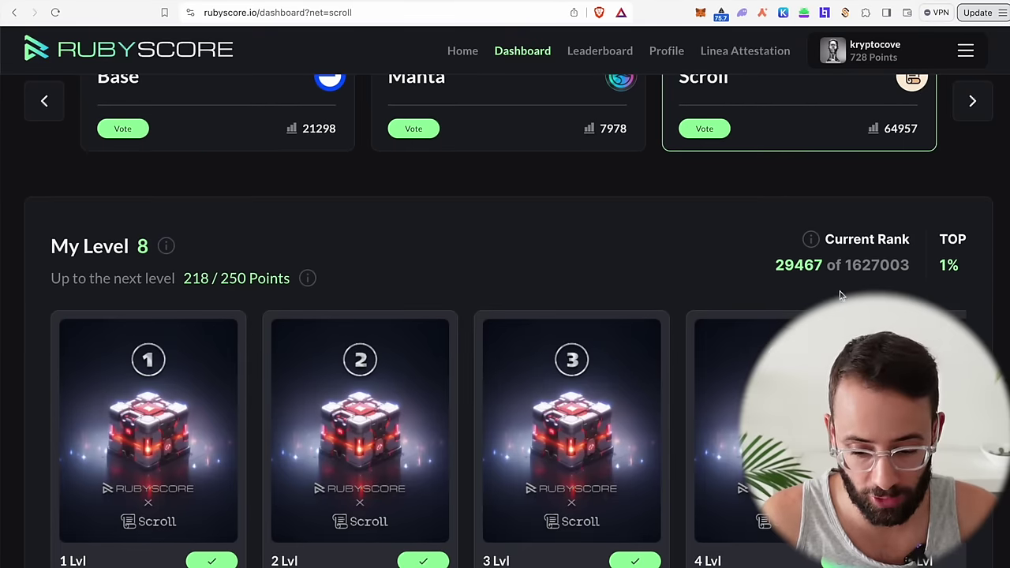
{"action": "left_click_drag", "start_coordinate": [958, 273], "coordinate": [940, 244]}
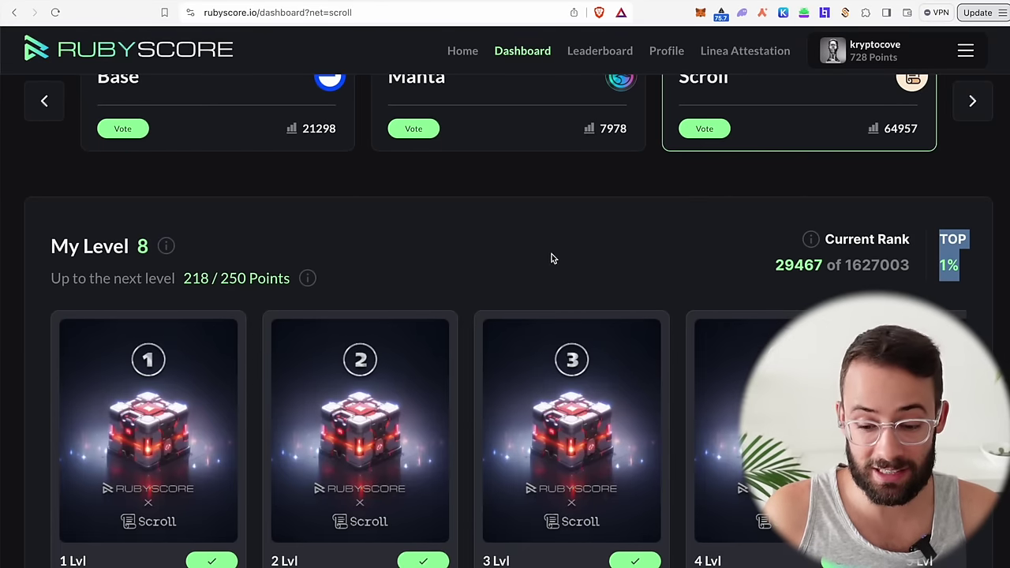
{"action": "left_click", "coordinate": [615, 259]}
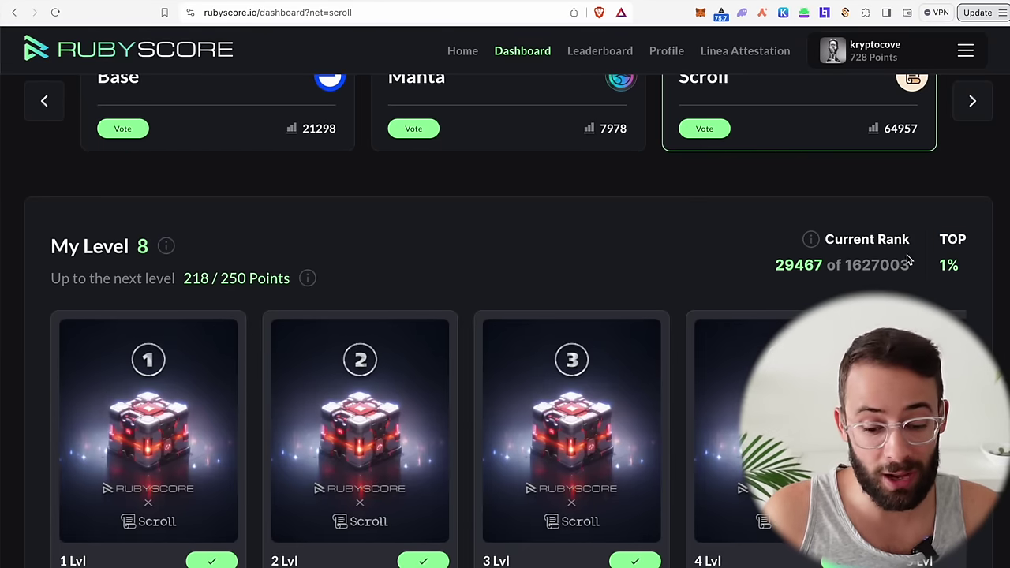
{"action": "scroll", "coordinate": [378, 214], "scroll_direction": "down", "scroll_amount": 1}
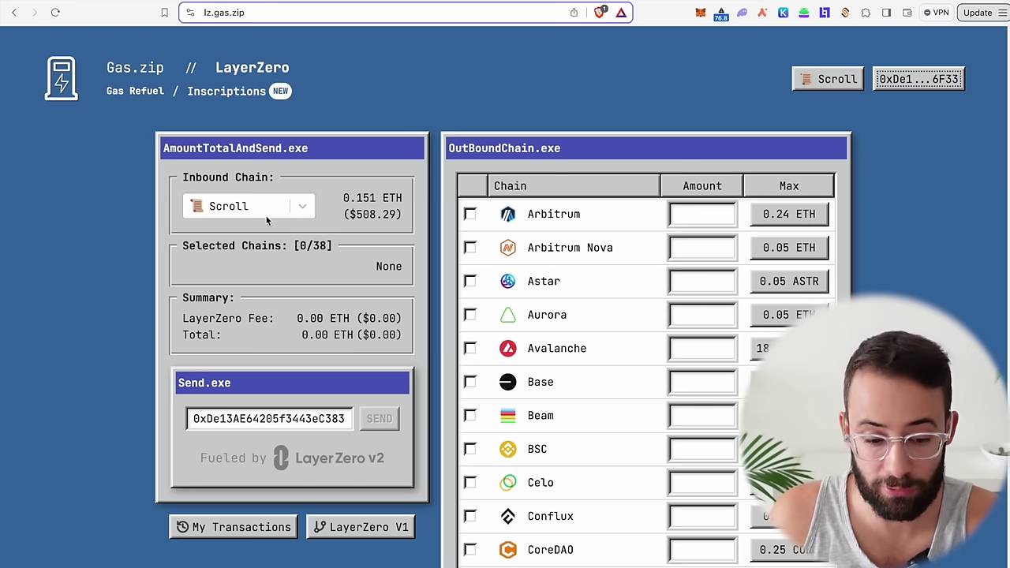
Send 0.05 CELO to Celo and 0.05 XDAI to Gnosis from Scroll through Gas.zip, and approve the transaction in MetaMask.
{"action": "scroll", "coordinate": [552, 237], "scroll_direction": "down", "scroll_amount": 3}
{"action": "scroll", "coordinate": [563, 289], "scroll_direction": "up", "scroll_amount": 3}
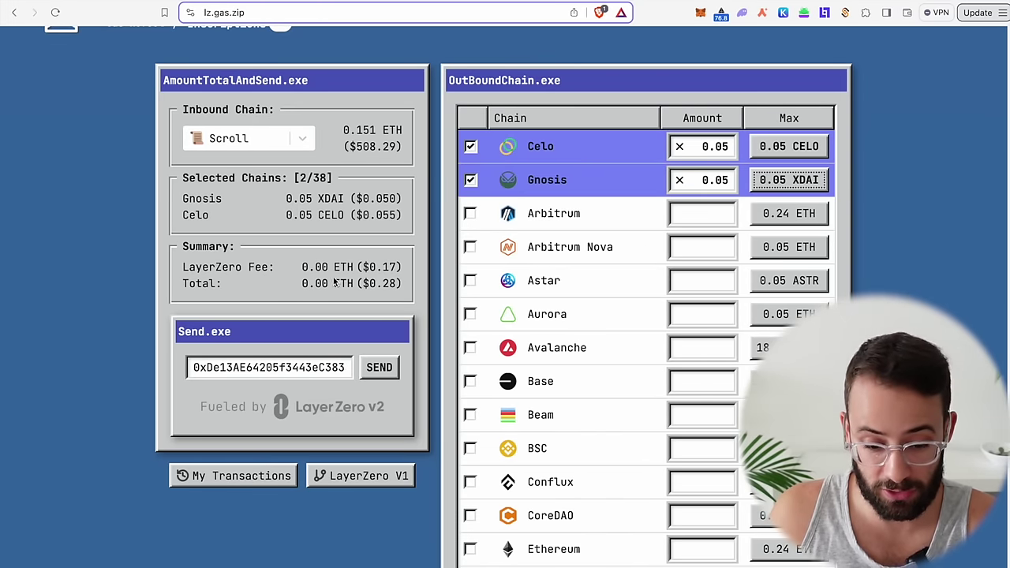
{"action": "left_click", "coordinate": [380, 368]}
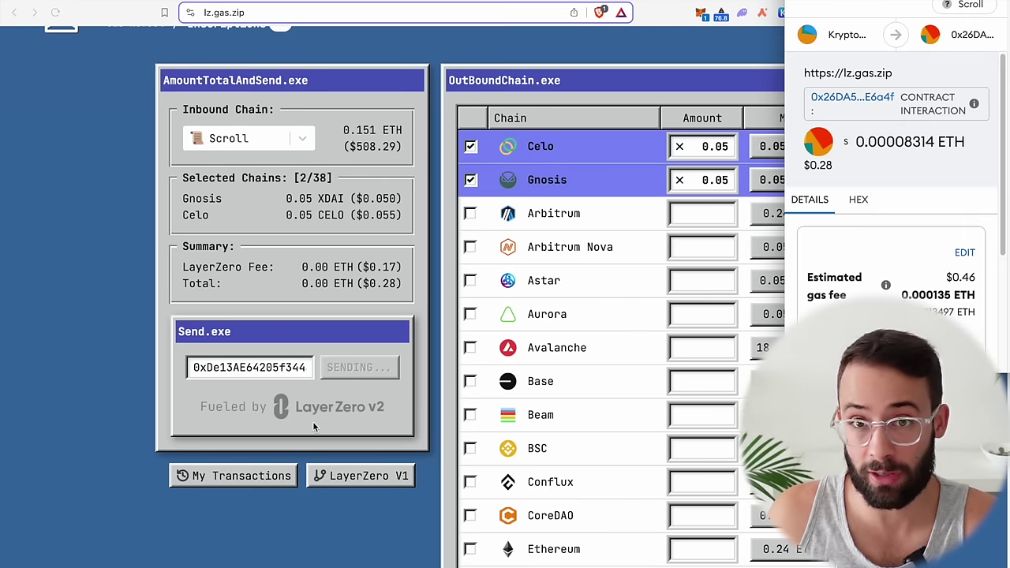
{"action": "scroll", "coordinate": [844, 221], "scroll_direction": "down", "scroll_amount": 5}
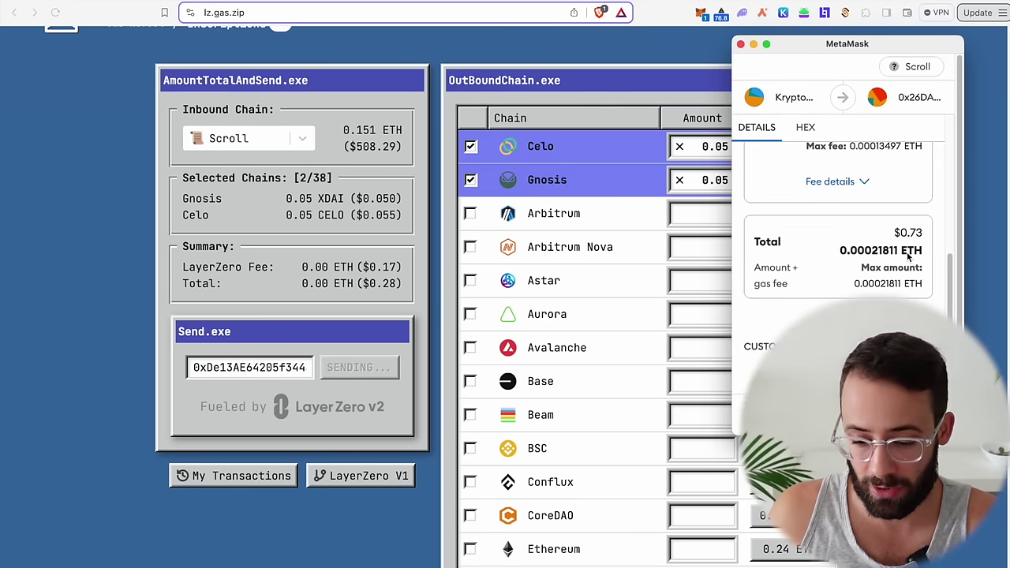
{"action": "left_click", "coordinate": [900, 416]}
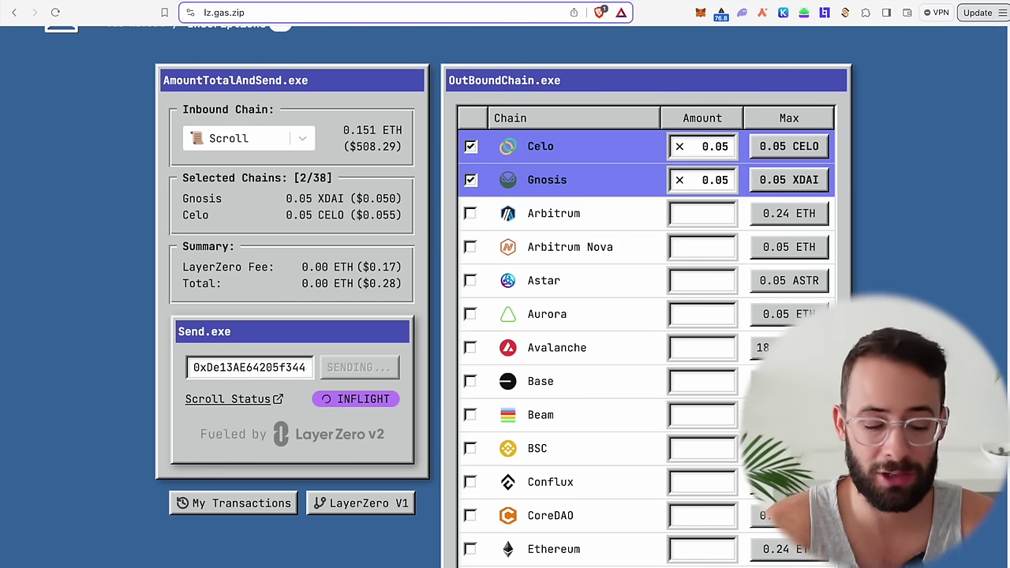
{"action": "scroll", "coordinate": [505, 297], "scroll_direction": "up", "scroll_amount": 1}
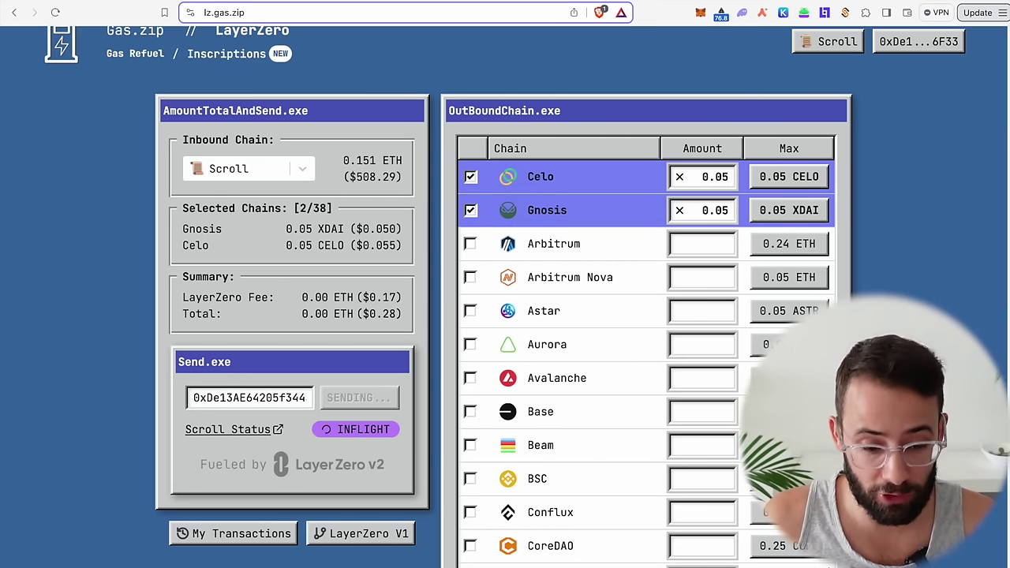
{"action": "scroll", "coordinate": [553, 347], "scroll_direction": "up", "scroll_amount": 1}
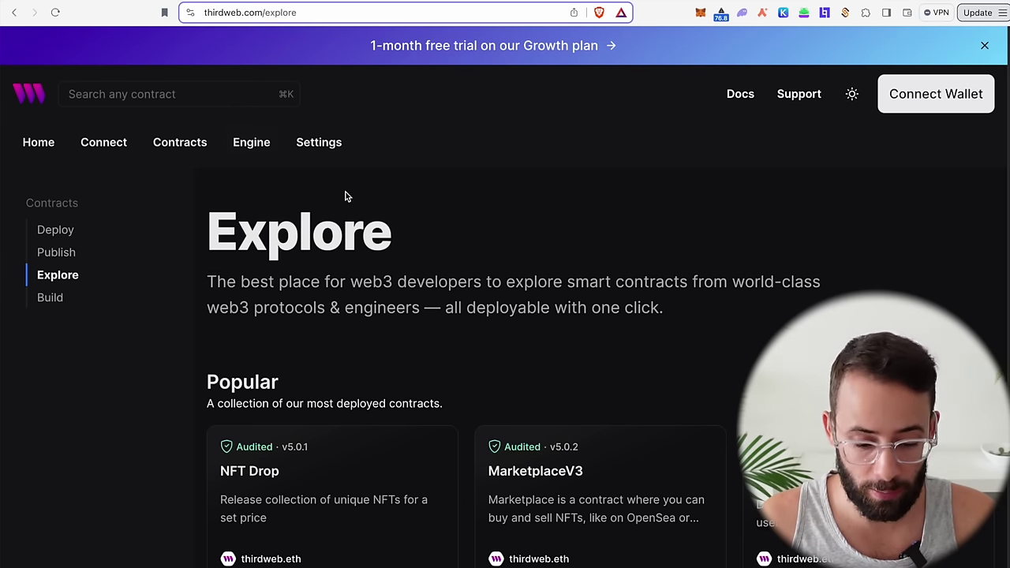
Look at thirdweb's popular contracts, open Remix IDE and accept its Matomo analytics opt-in, and return to thirdweb's Explore page.
{"action": "scroll", "coordinate": [327, 173], "scroll_direction": "down", "scroll_amount": 5}
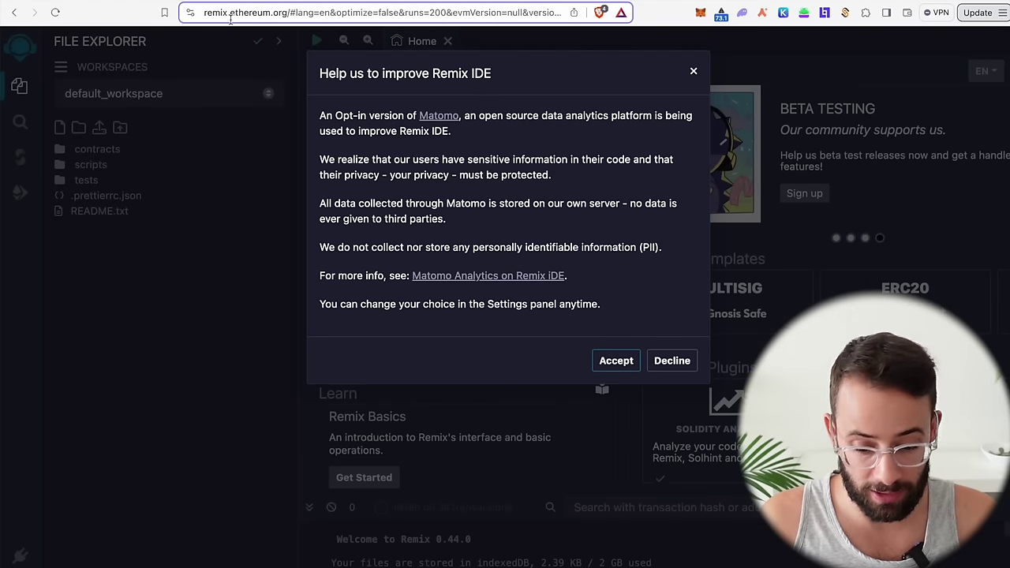
{"action": "left_click", "coordinate": [622, 361]}
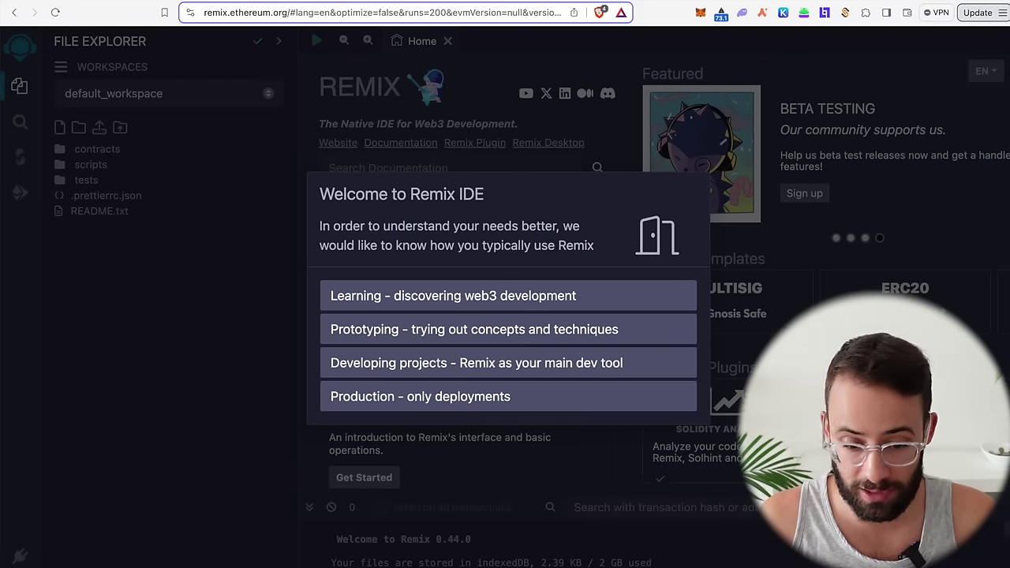
{"action": "left_click", "coordinate": [776, 1]}
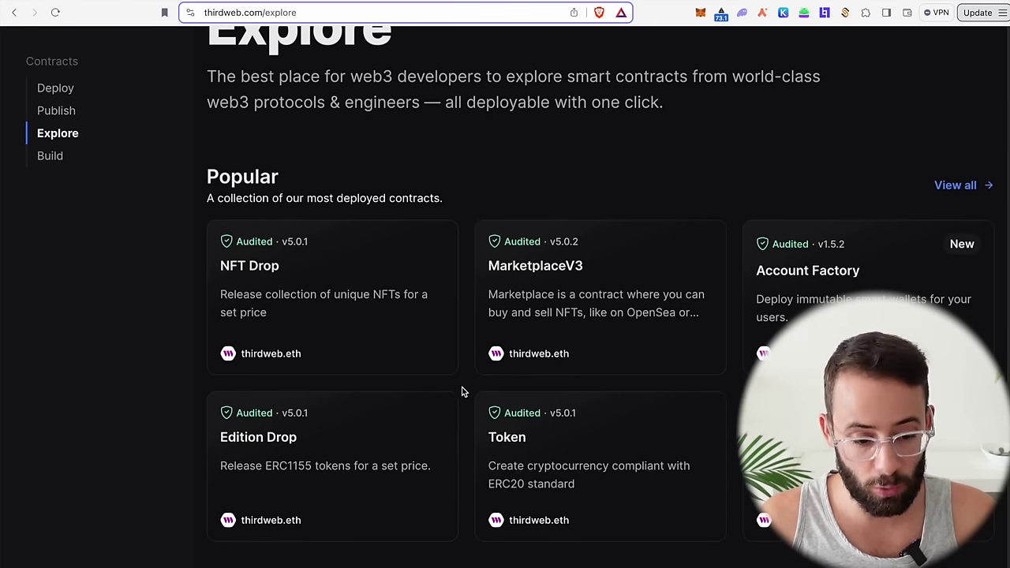
Open thirdweb's Token contract for deployment and look through its contract parameters and network section.
{"action": "scroll", "coordinate": [513, 410], "scroll_direction": "down", "scroll_amount": 2}
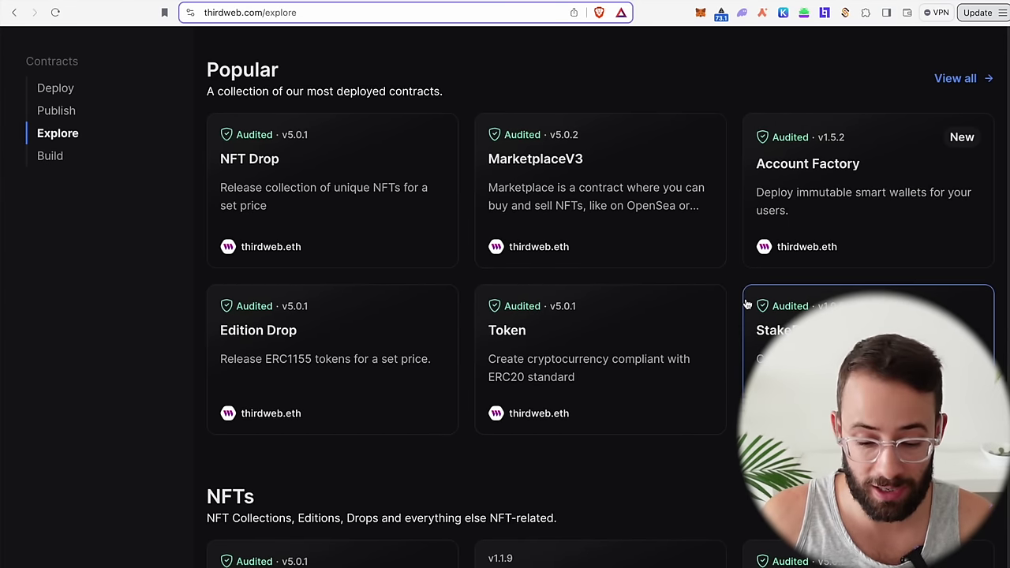
{"action": "left_click", "coordinate": [590, 341]}
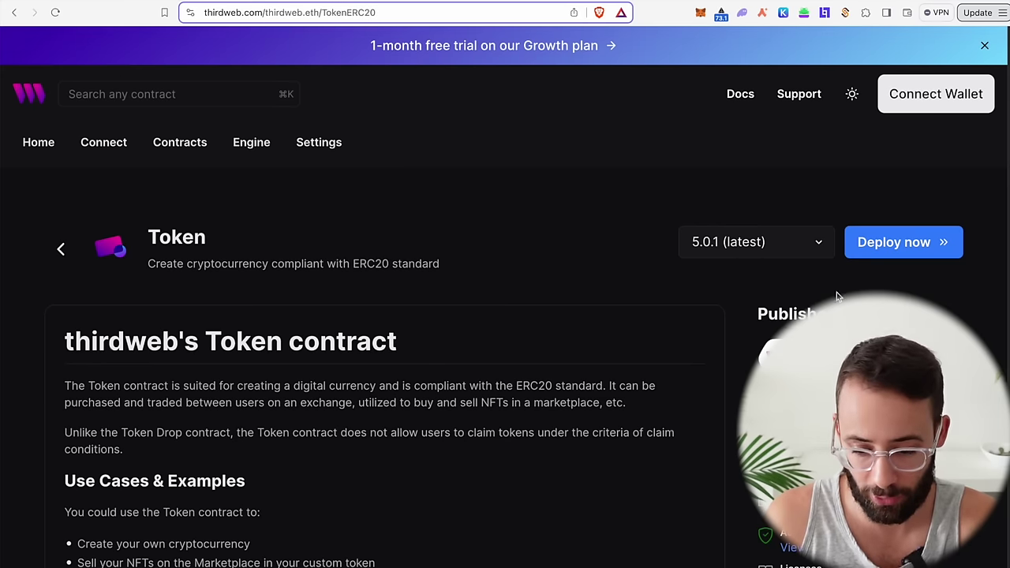
{"action": "left_click", "coordinate": [912, 244]}
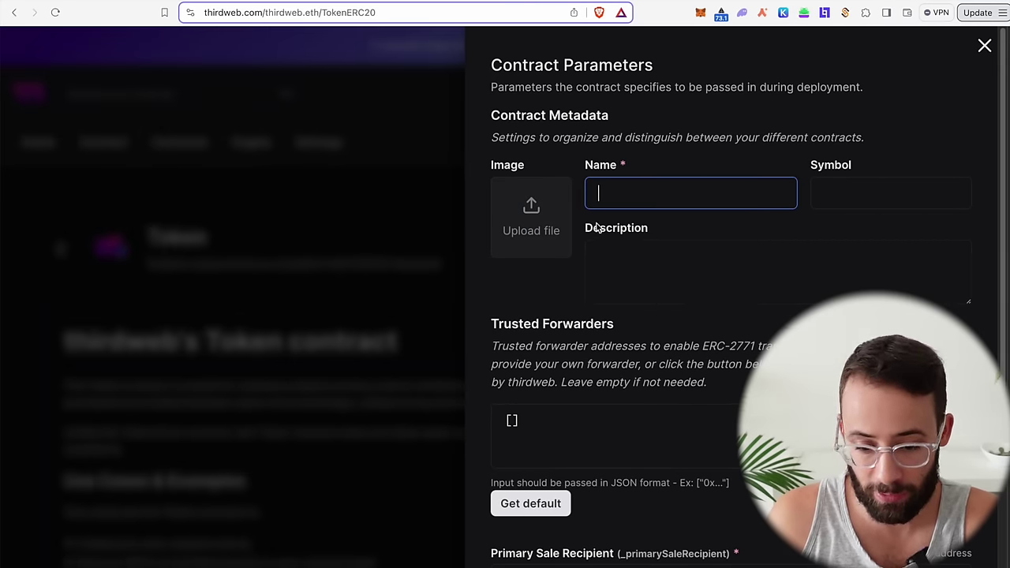
{"action": "scroll", "coordinate": [652, 452], "scroll_direction": "down", "scroll_amount": 3}
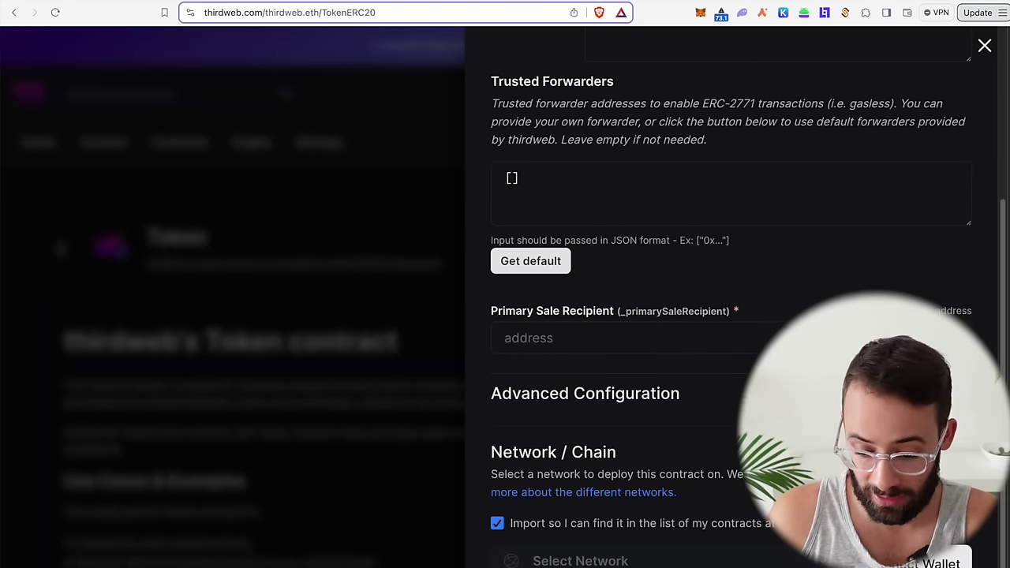
Connect the MetaMask wallet to thirdweb and sign the sign-in signature request.
{"action": "left_click", "coordinate": [939, 562]}
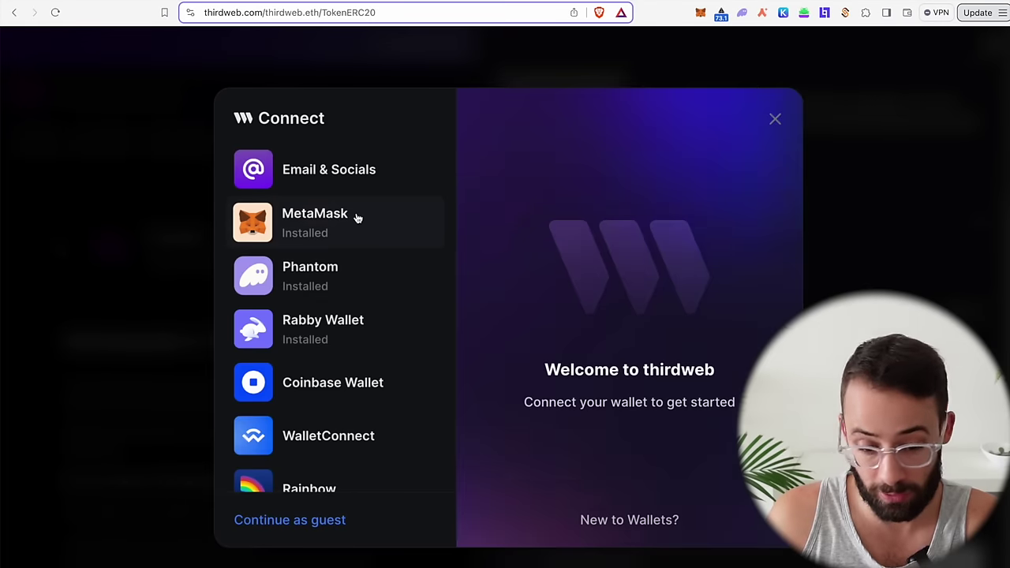
{"action": "left_click", "coordinate": [369, 223]}
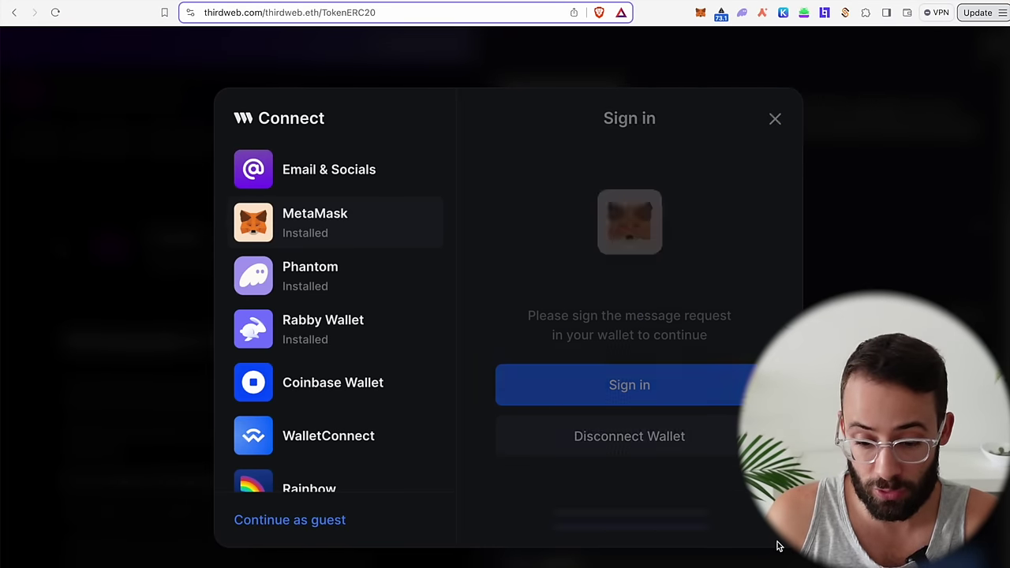
{"action": "left_click", "coordinate": [675, 393]}
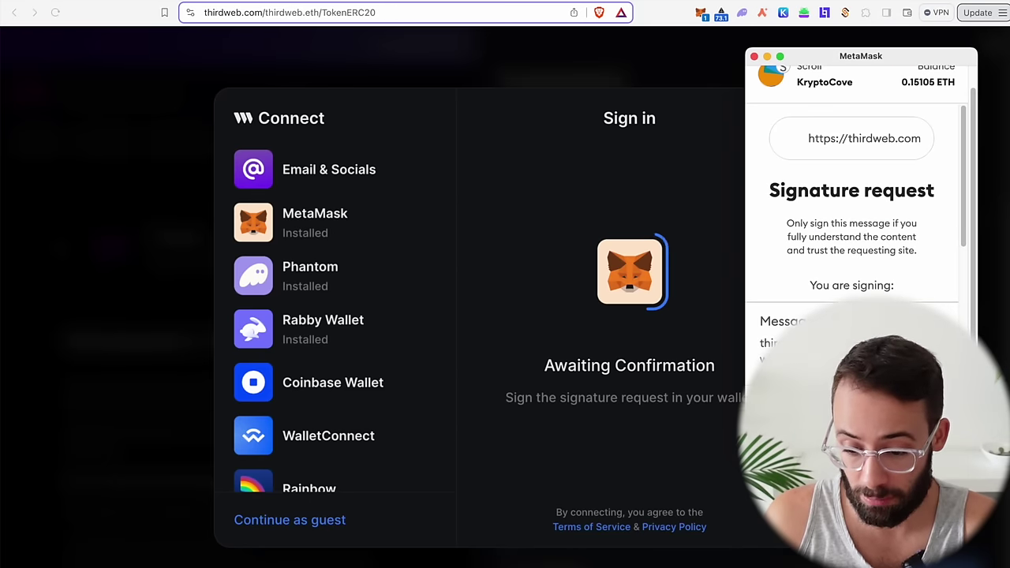
{"action": "left_click", "coordinate": [727, 203]}
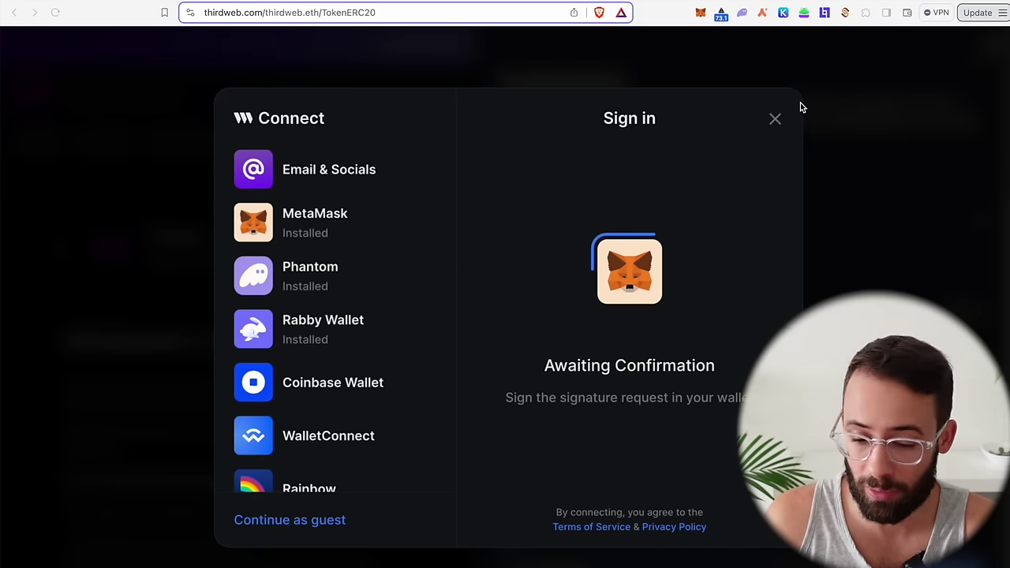
View the minted Scroll Origins NFT on Scroll's developer NFT page, and return to thirdweb's Token contract.
{"action": "scroll", "coordinate": [791, 251], "scroll_direction": "up", "scroll_amount": 3}
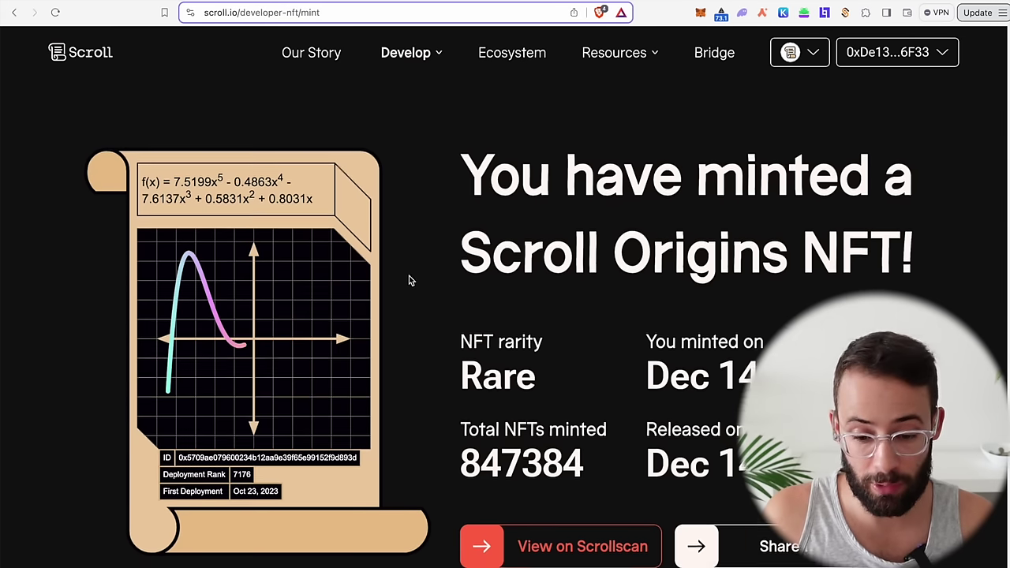
{"action": "scroll", "coordinate": [408, 279], "scroll_direction": "down", "scroll_amount": 1}
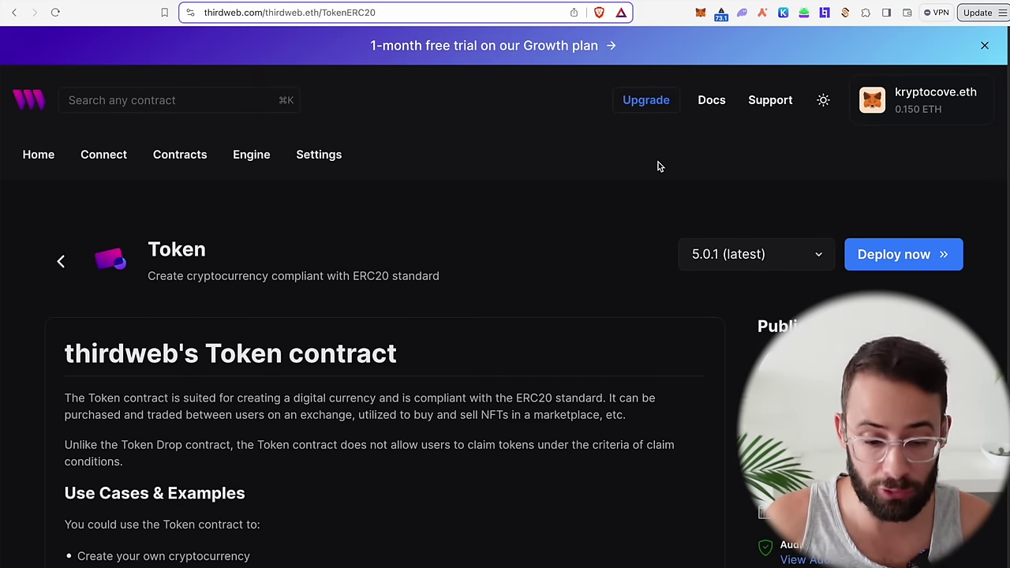
{"action": "scroll", "coordinate": [442, 315], "scroll_direction": "down", "scroll_amount": 1}
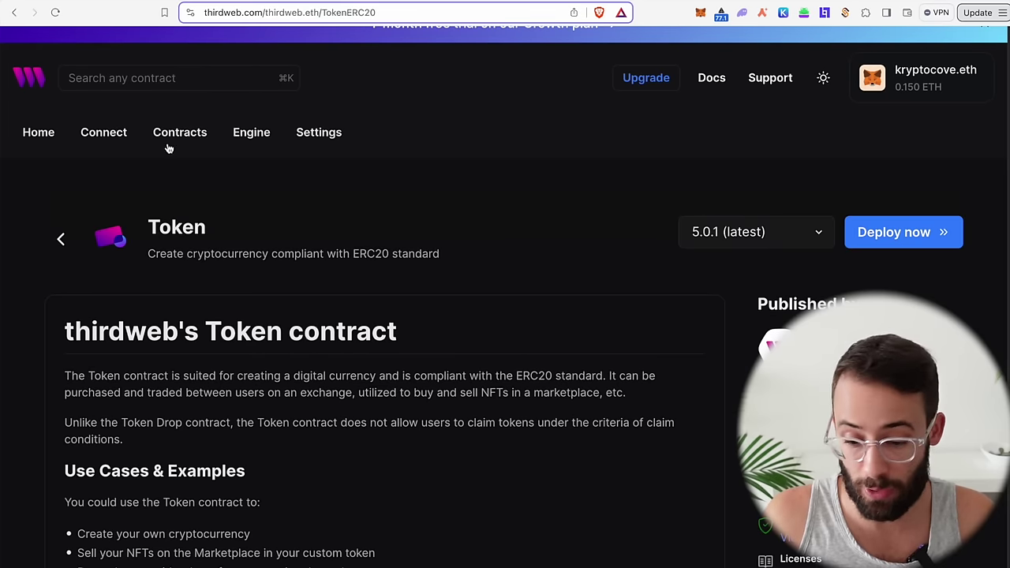
{"action": "scroll", "coordinate": [371, 247], "scroll_direction": "down", "scroll_amount": 2}
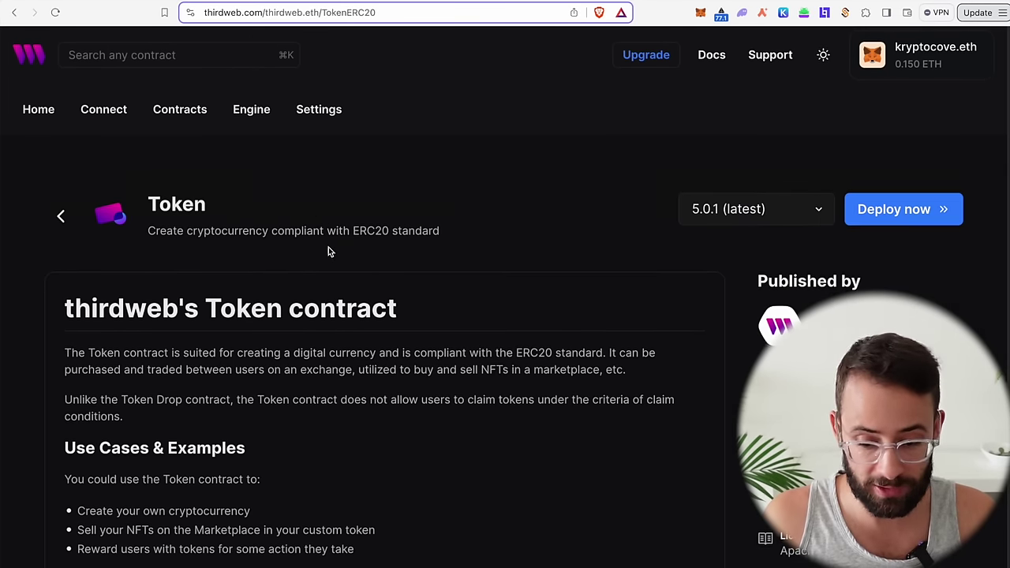
{"action": "scroll", "coordinate": [874, 198], "scroll_direction": "up", "scroll_amount": 3}
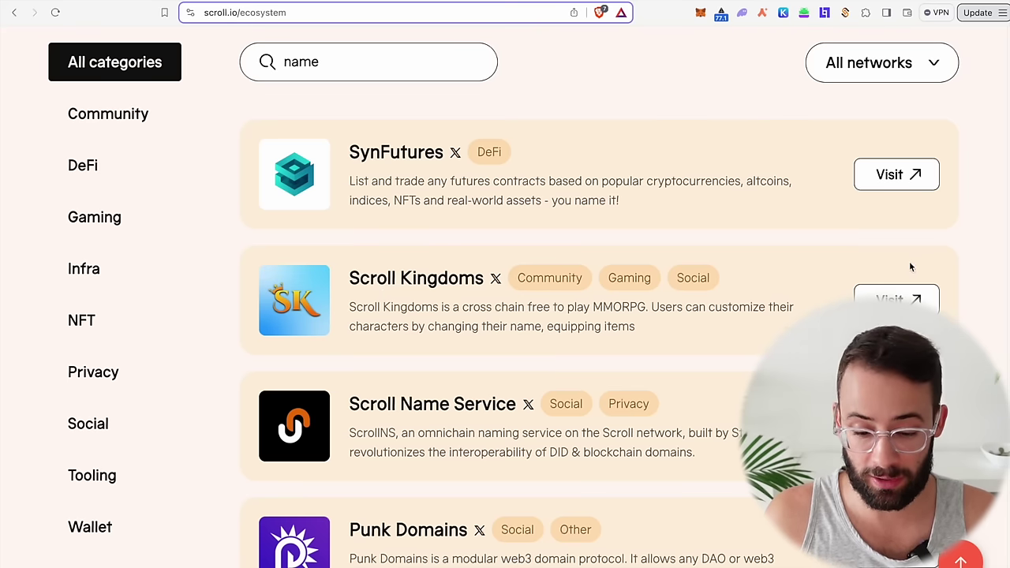
Open the Scroll Kingdoms site from Scroll's ecosystem page and look through its About OmniKingdoms section.
{"action": "left_click", "coordinate": [896, 299]}
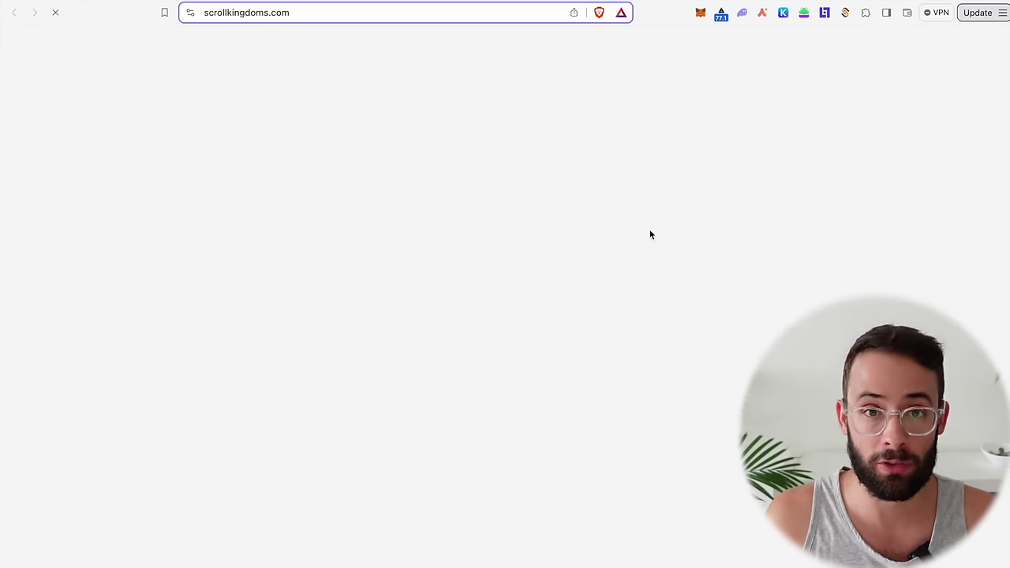
{"action": "scroll", "coordinate": [457, 236], "scroll_direction": "down", "scroll_amount": 9}
{"action": "scroll", "coordinate": [485, 207], "scroll_direction": "up", "scroll_amount": 2}
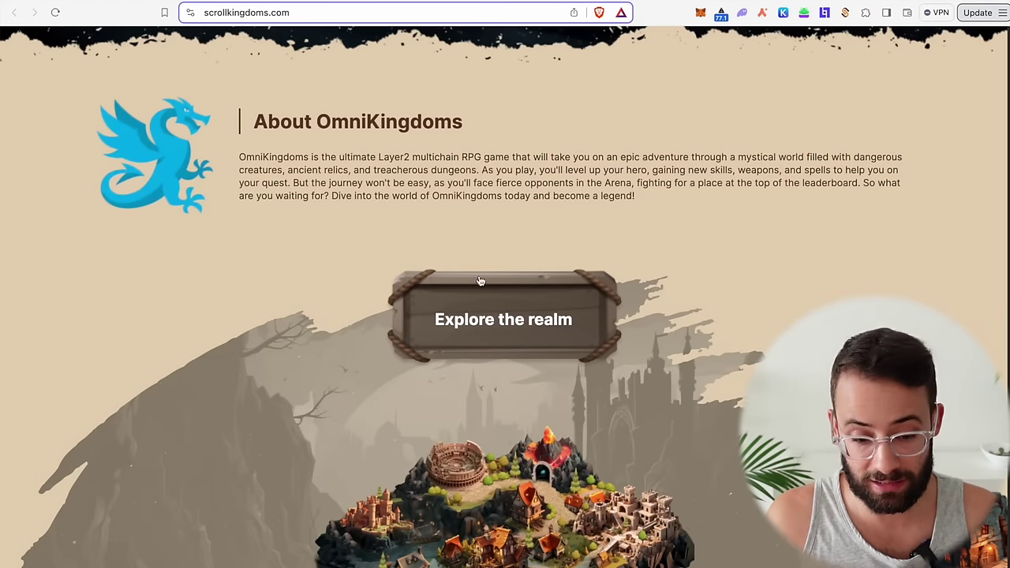
{"action": "scroll", "coordinate": [693, 382], "scroll_direction": "down", "scroll_amount": 3}
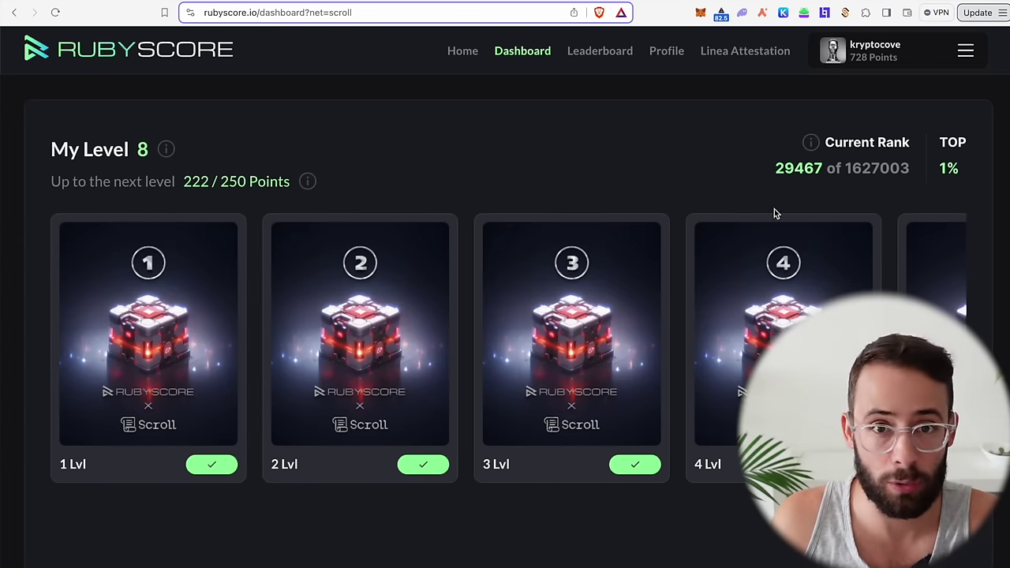
Examine RubyScore's Scroll dashboard down to the Achievements section and highlight the amount on balance.
{"action": "scroll", "coordinate": [725, 327], "scroll_direction": "down", "scroll_amount": 15}
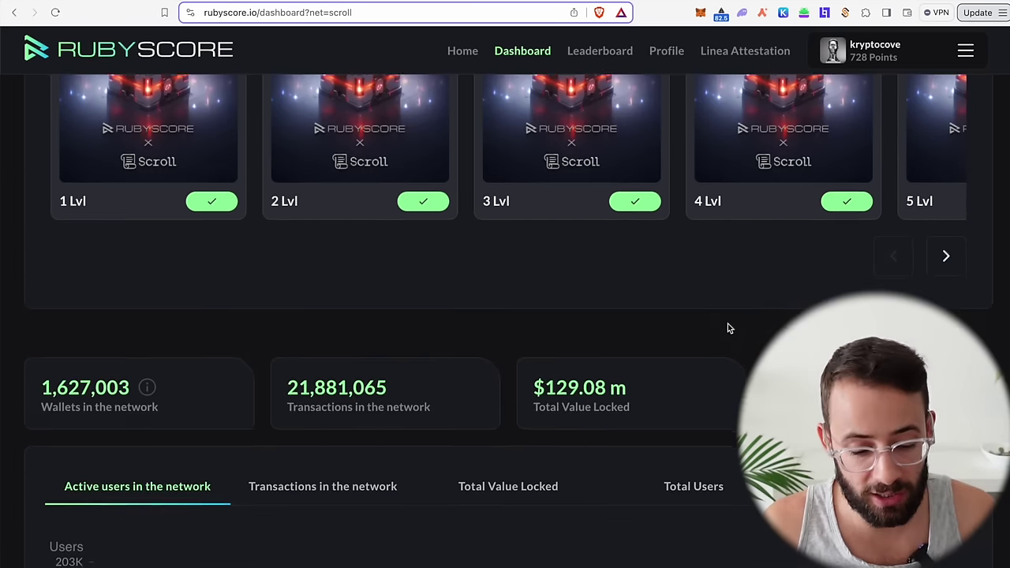
{"action": "scroll", "coordinate": [677, 342], "scroll_direction": "down", "scroll_amount": 3}
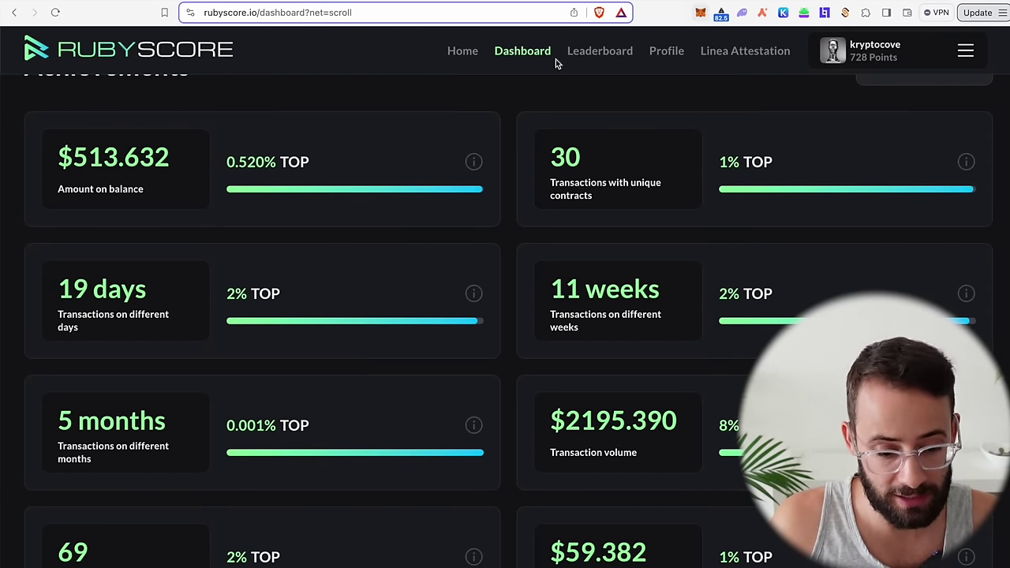
{"action": "left_click_drag", "start_coordinate": [54, 159], "coordinate": [169, 158]}
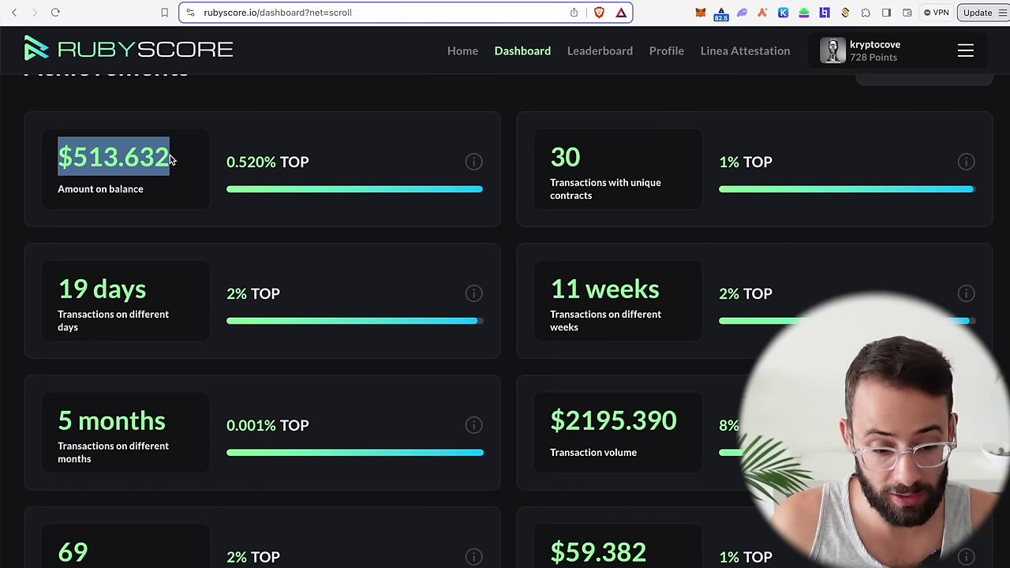
{"action": "scroll", "coordinate": [166, 186], "scroll_direction": "up", "scroll_amount": 1}
{"action": "left_click_drag", "start_coordinate": [189, 194], "coordinate": [50, 194]}
{"action": "scroll", "coordinate": [135, 192], "scroll_direction": "up", "scroll_amount": 1}
{"action": "left_click", "coordinate": [180, 236]}
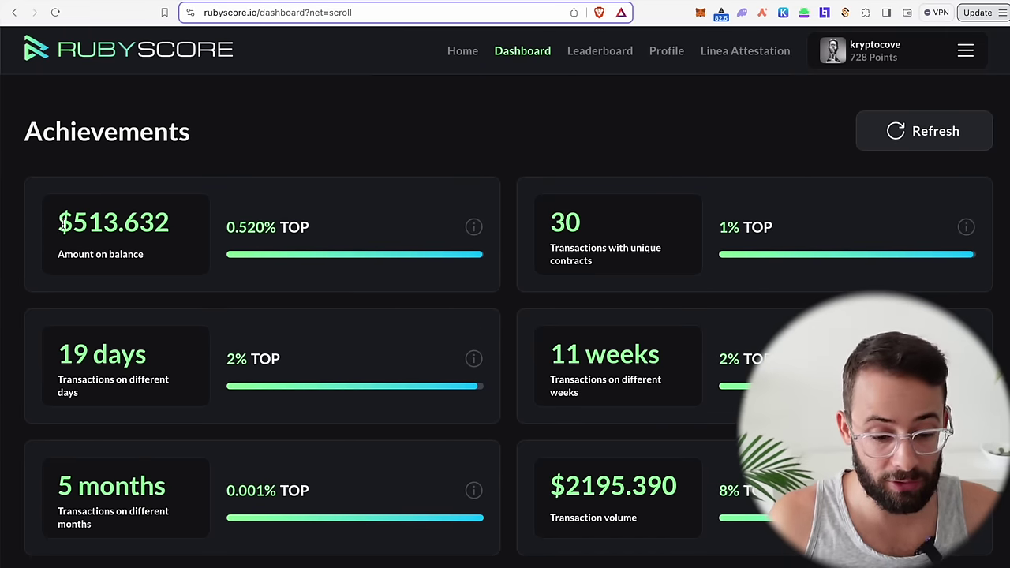
{"action": "left_click_drag", "start_coordinate": [60, 224], "coordinate": [167, 225]}
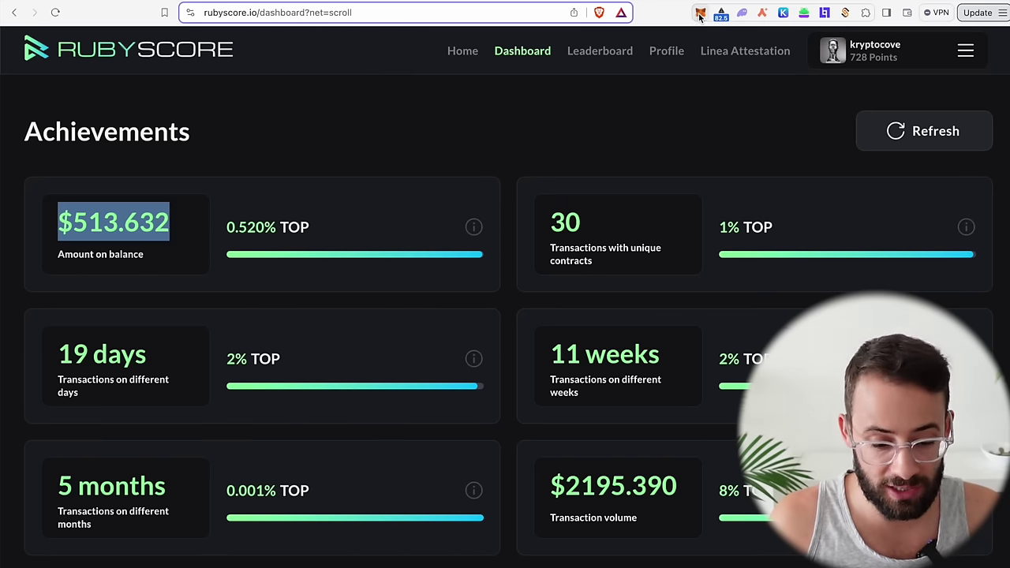
Check the ETH and wstETH token balances in the MetaMask wallet, and return to the RubyScore dashboard.
{"action": "left_click", "coordinate": [700, 14]}
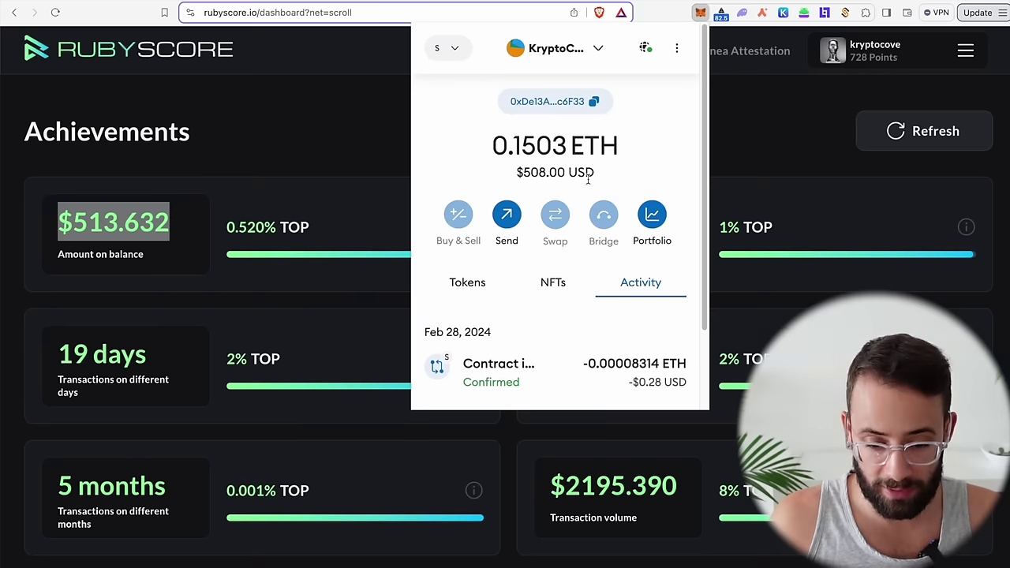
{"action": "left_click", "coordinate": [467, 282]}
{"action": "scroll", "coordinate": [525, 251], "scroll_direction": "down", "scroll_amount": 2}
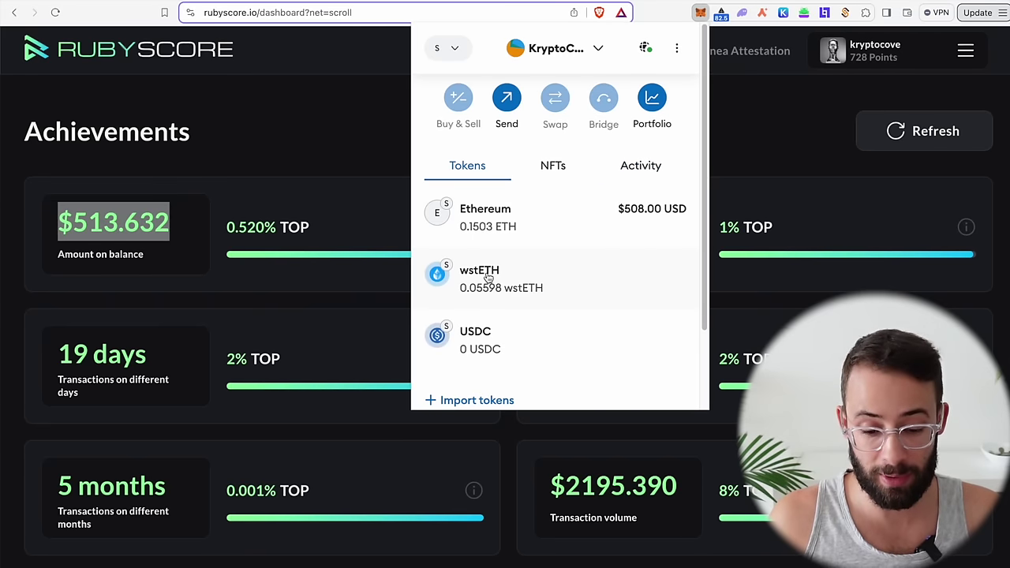
{"action": "left_click", "coordinate": [309, 144]}
Review RubyScore's achievements and their percentile rankings, covering active months, balance, unique contracts, transaction volume, transaction count and gas spent.
{"action": "scroll", "coordinate": [347, 276], "scroll_direction": "down", "scroll_amount": 2}
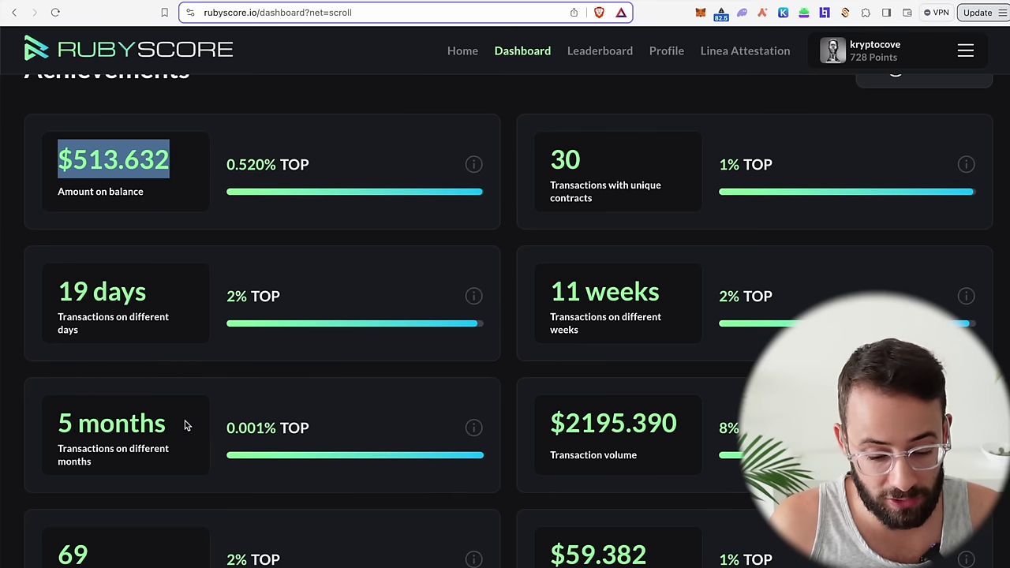
{"action": "left_click_drag", "start_coordinate": [328, 435], "coordinate": [224, 431]}
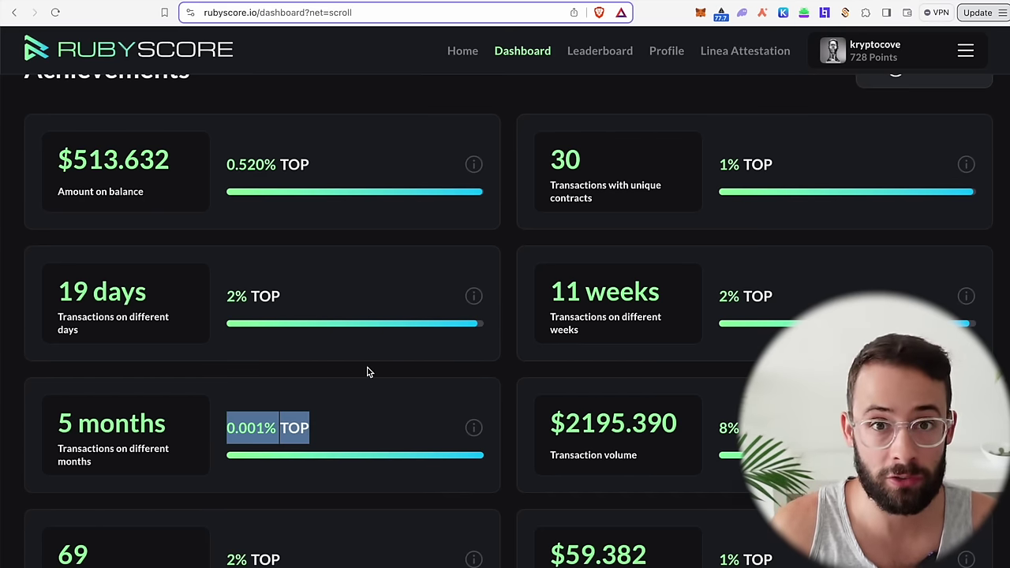
{"action": "scroll", "coordinate": [316, 348], "scroll_direction": "up", "scroll_amount": 3}
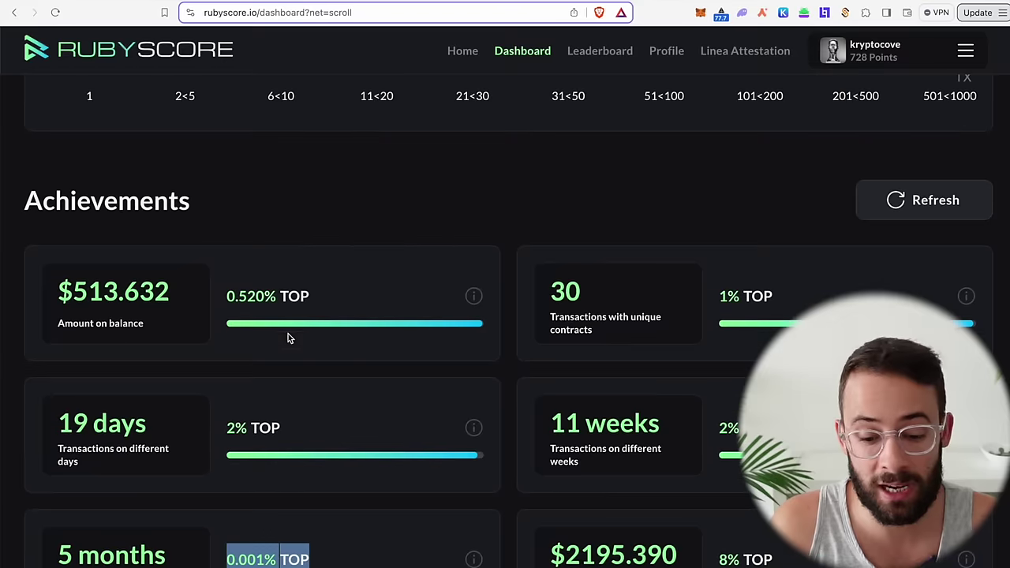
{"action": "left_click_drag", "start_coordinate": [163, 292], "coordinate": [60, 288]}
{"action": "scroll", "coordinate": [476, 224], "scroll_direction": "down", "scroll_amount": 2}
{"action": "left_click_drag", "start_coordinate": [619, 231], "coordinate": [512, 236]}
{"action": "scroll", "coordinate": [520, 276], "scroll_direction": "down", "scroll_amount": 5}
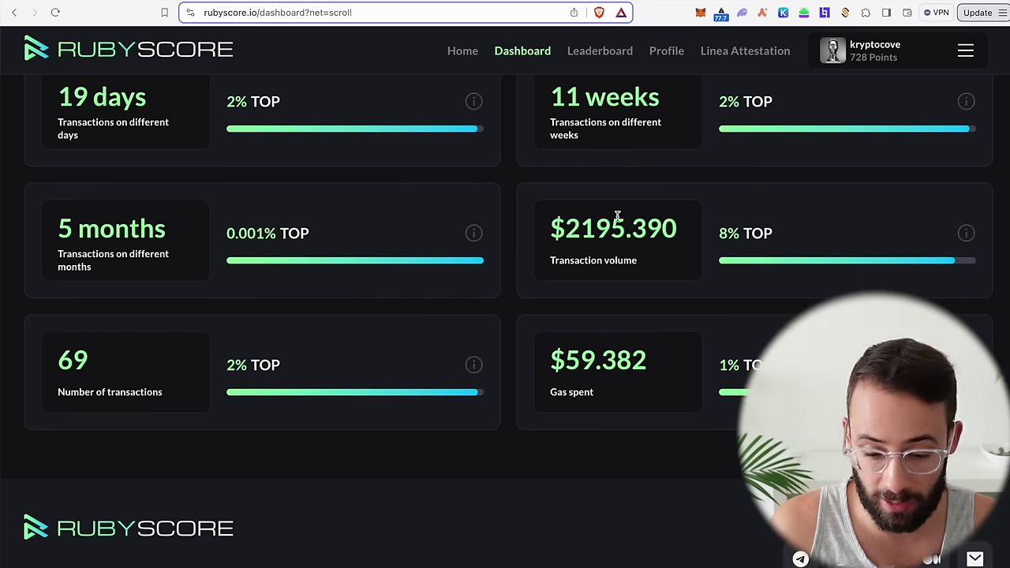
{"action": "scroll", "coordinate": [611, 282], "scroll_direction": "up", "scroll_amount": 1}
{"action": "scroll", "coordinate": [607, 292], "scroll_direction": "up", "scroll_amount": 4}
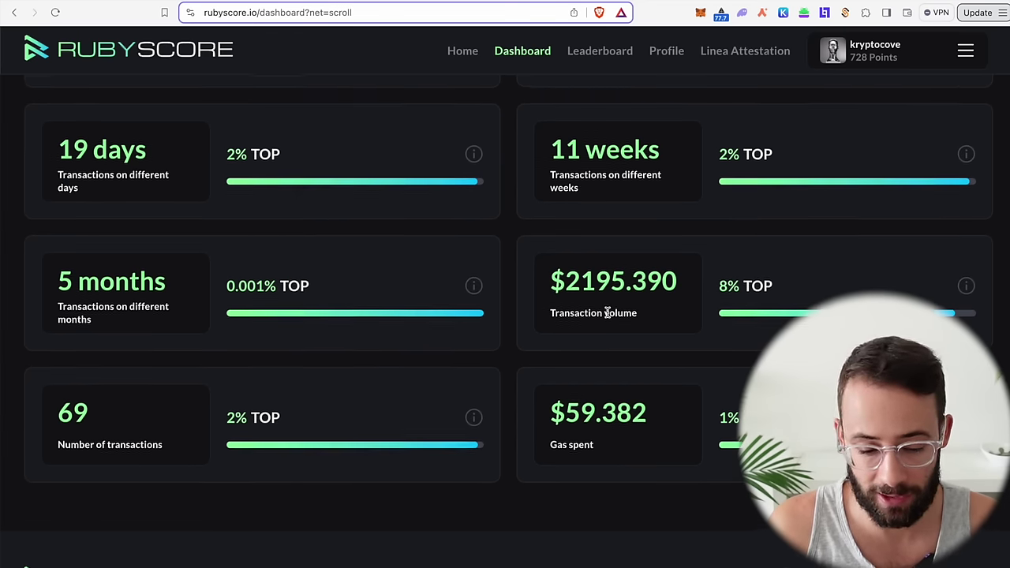
{"action": "scroll", "coordinate": [512, 351], "scroll_direction": "down", "scroll_amount": 2}
{"action": "scroll", "coordinate": [513, 351], "scroll_direction": "up", "scroll_amount": 2}
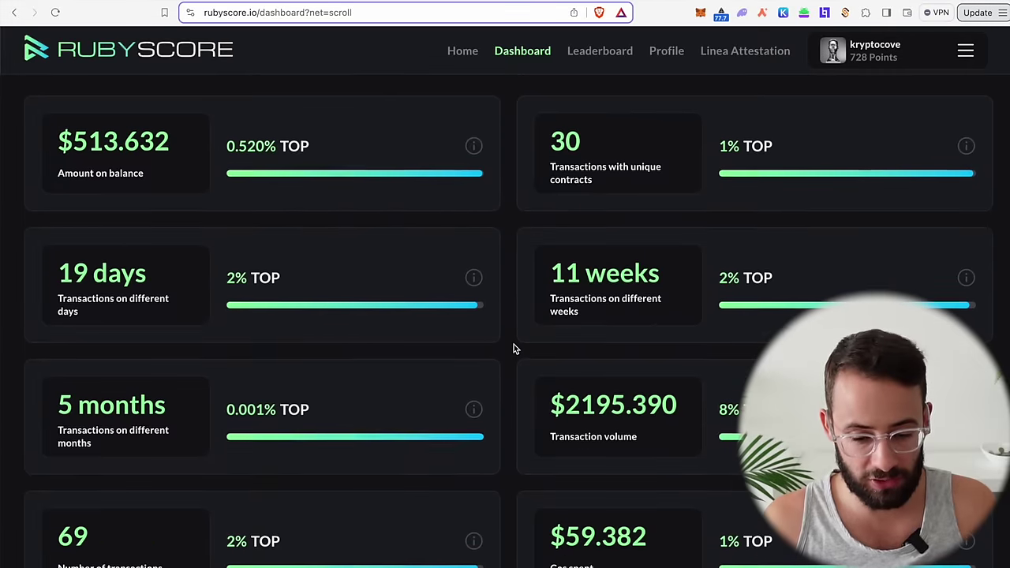